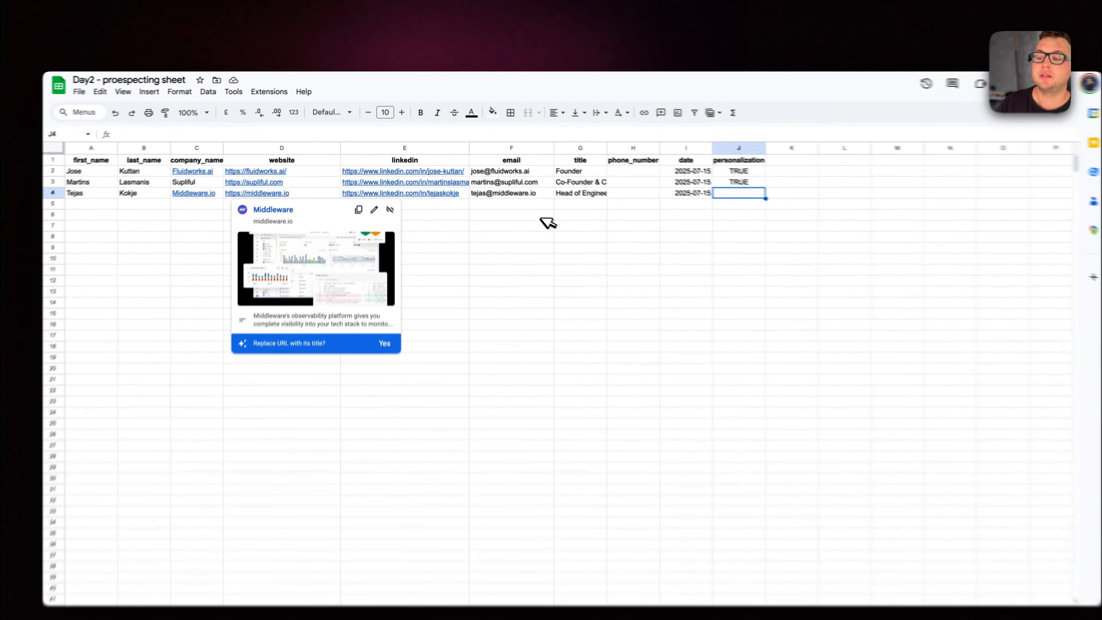
Examine the contact rows in the prospecting sheet, checking the personalization value of each one
{"action": "left_click", "coordinate": [523, 201]}
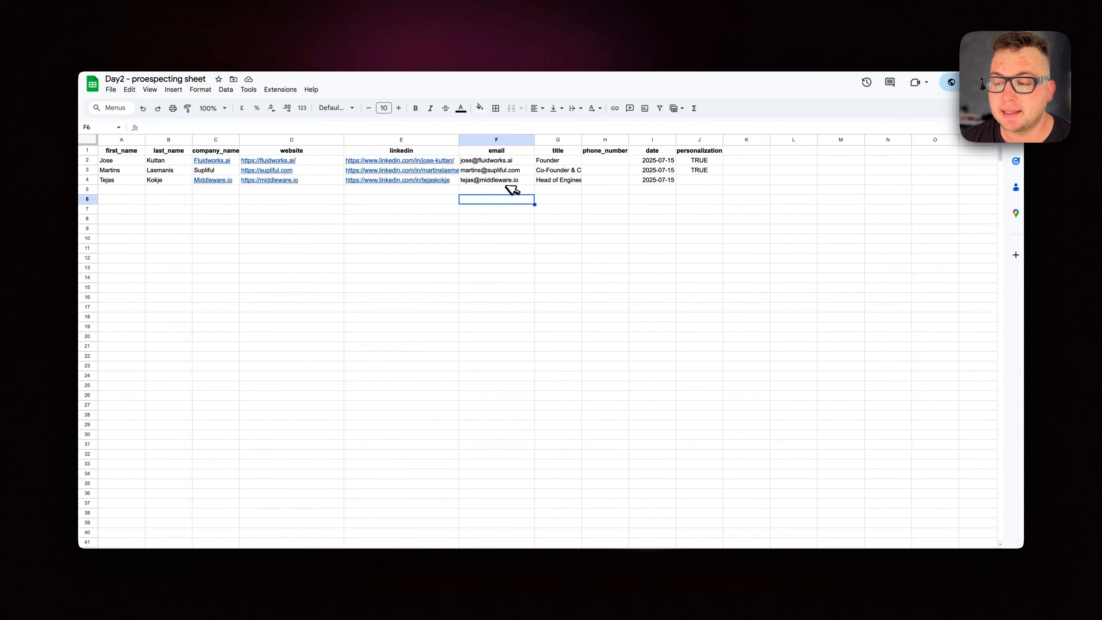
{"action": "mouse_move", "coordinate": [418, 173]}
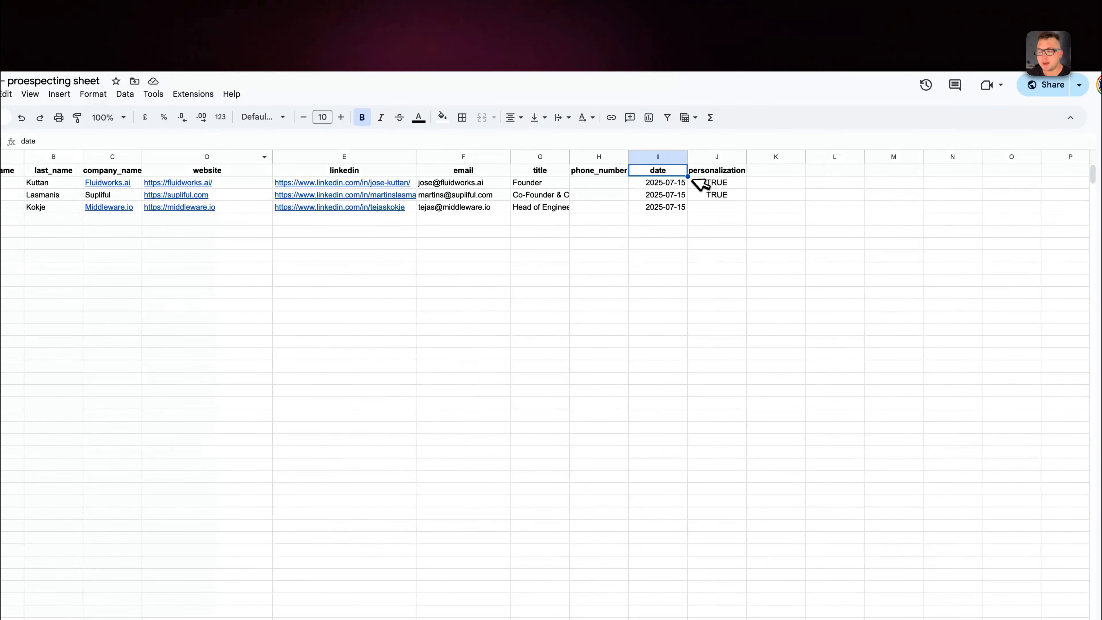
{"action": "left_click", "coordinate": [707, 172]}
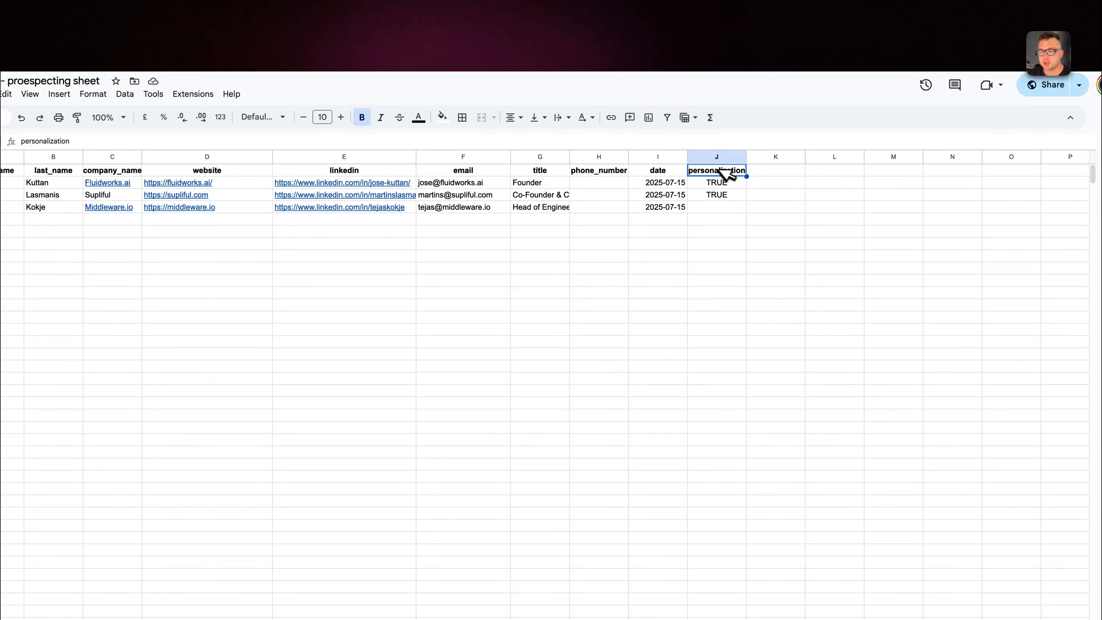
{"action": "left_click", "coordinate": [726, 185]}
{"action": "left_click", "coordinate": [732, 196]}
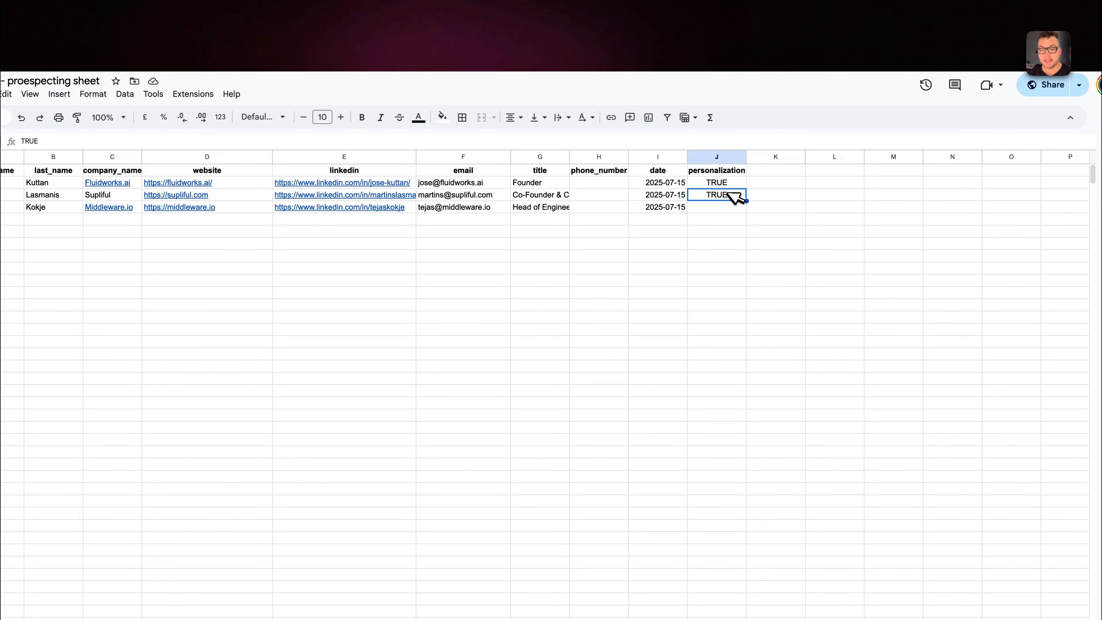
{"action": "left_click", "coordinate": [725, 210]}
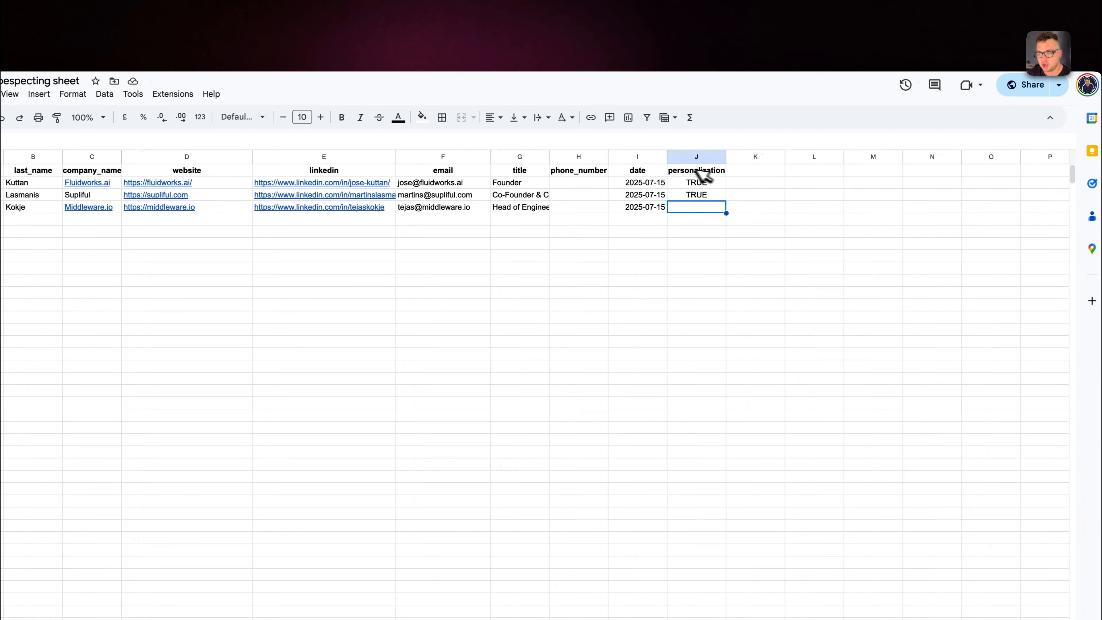
Clear the personalization value in row 3 of the sheet, then switch to n8n and execute the Get rows step
{"action": "left_click", "coordinate": [706, 195]}
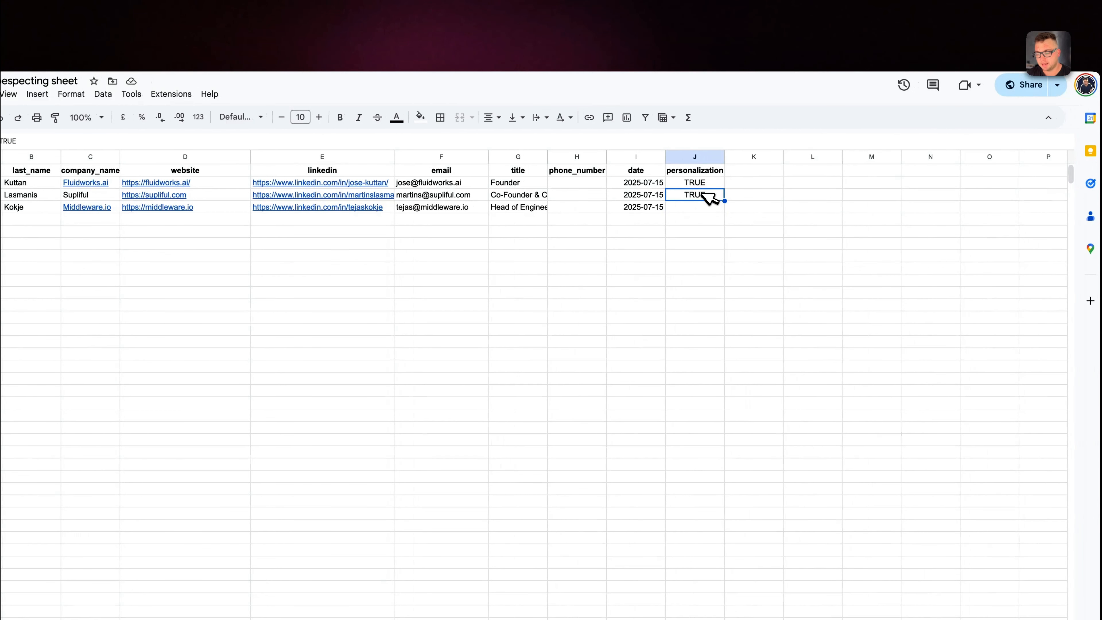
{"action": "key", "text": "Delete"}
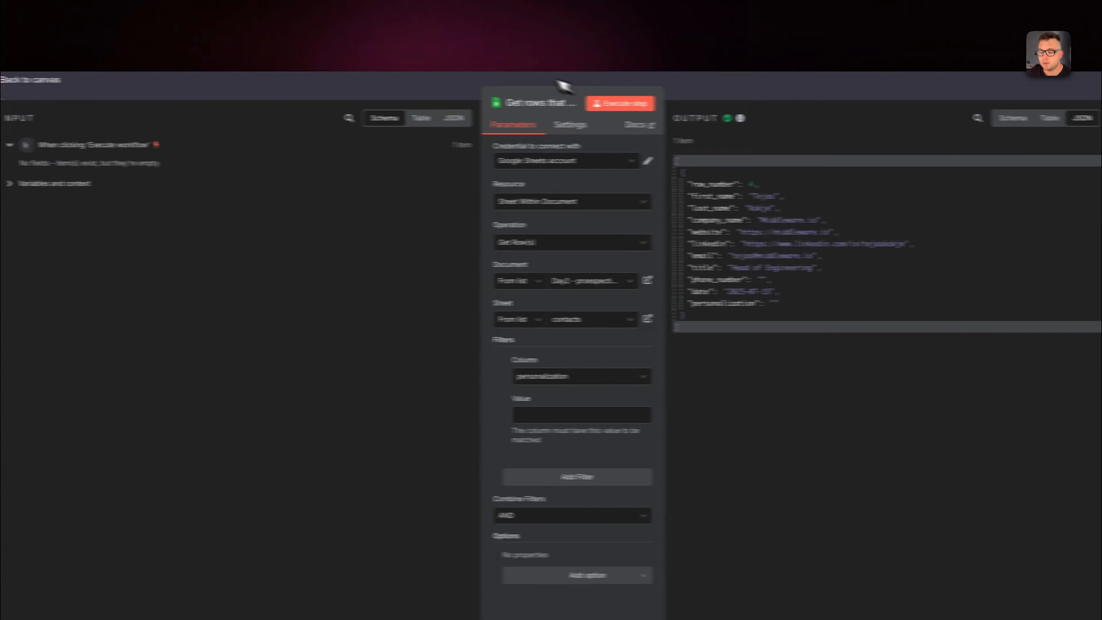
{"action": "left_click", "coordinate": [581, 105]}
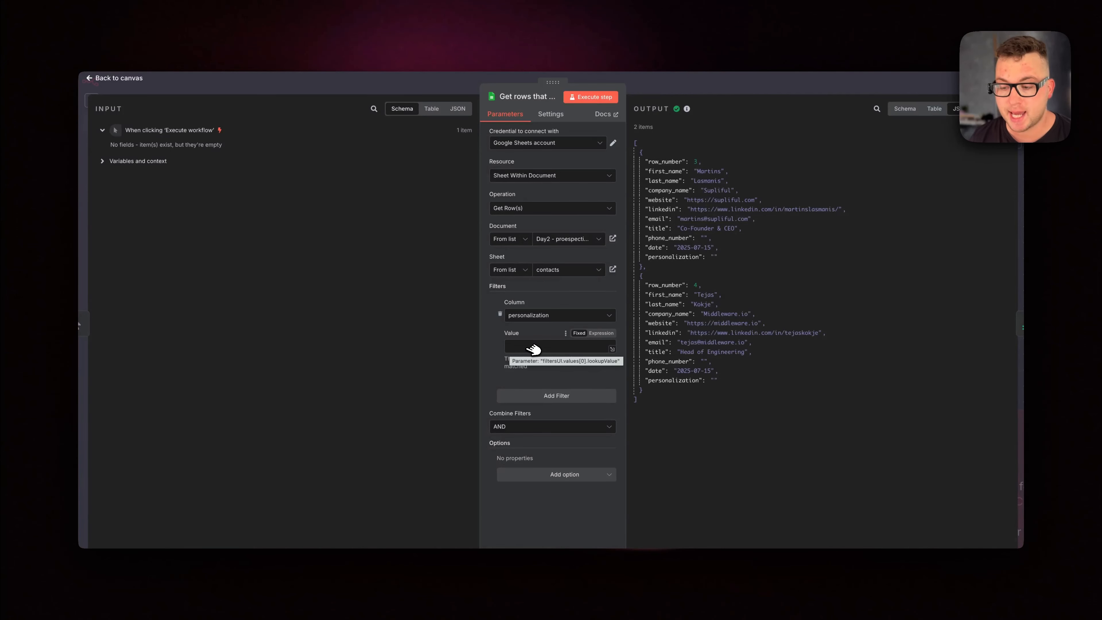
Add the Return only First Matching Row option to the Get rows node, enable it, and execute the step
{"action": "left_click", "coordinate": [564, 474]}
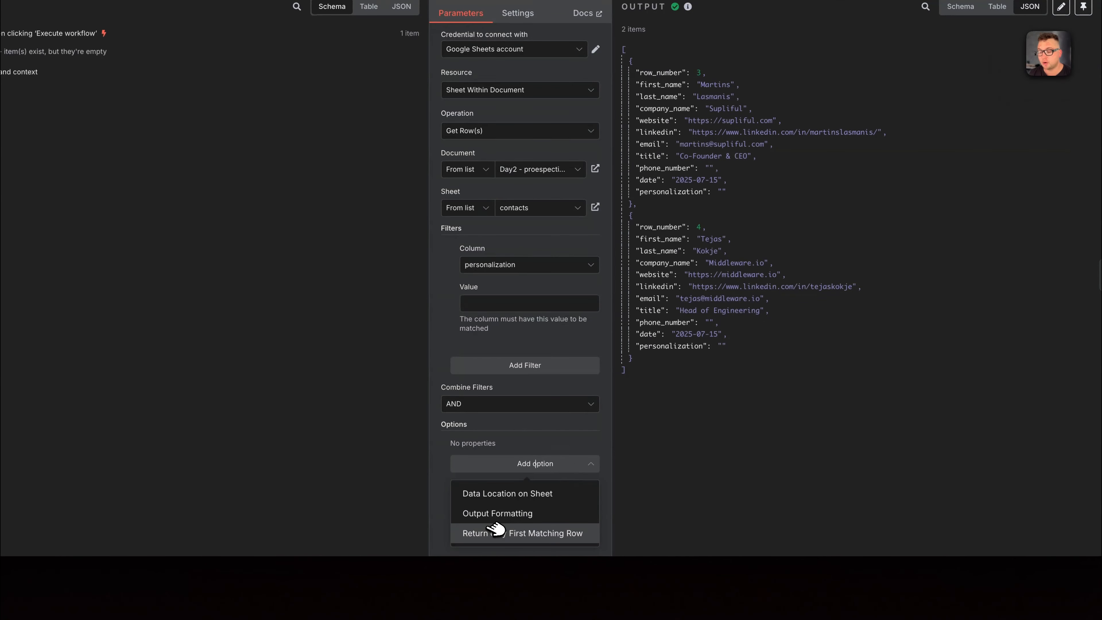
{"action": "left_click", "coordinate": [493, 530]}
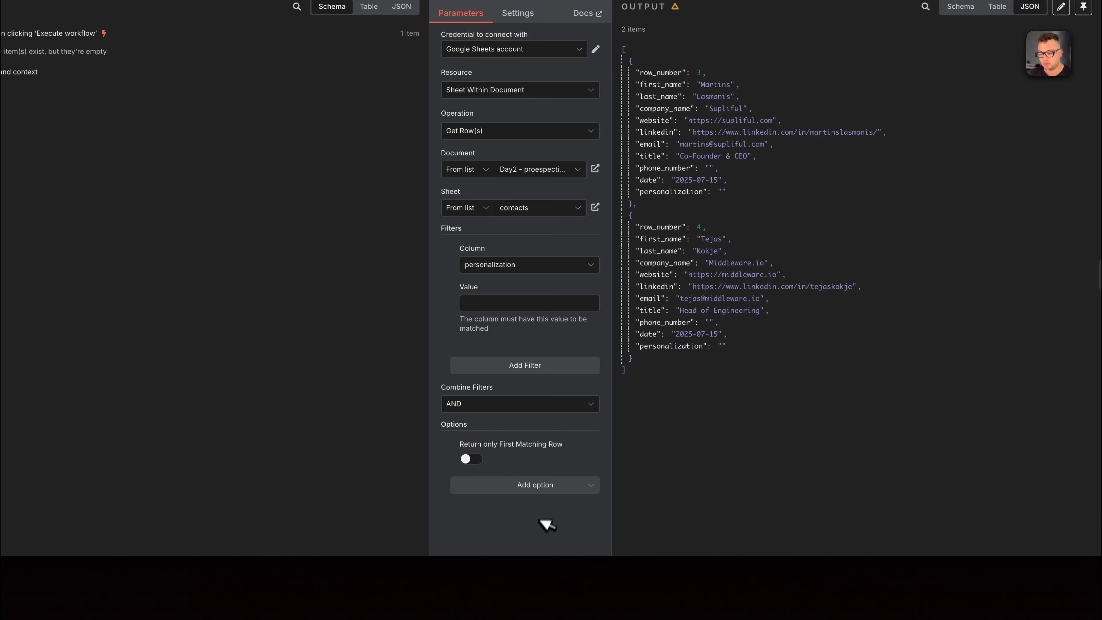
{"action": "left_click", "coordinate": [550, 485]}
{"action": "left_click", "coordinate": [636, 512]}
{"action": "left_click", "coordinate": [476, 459]}
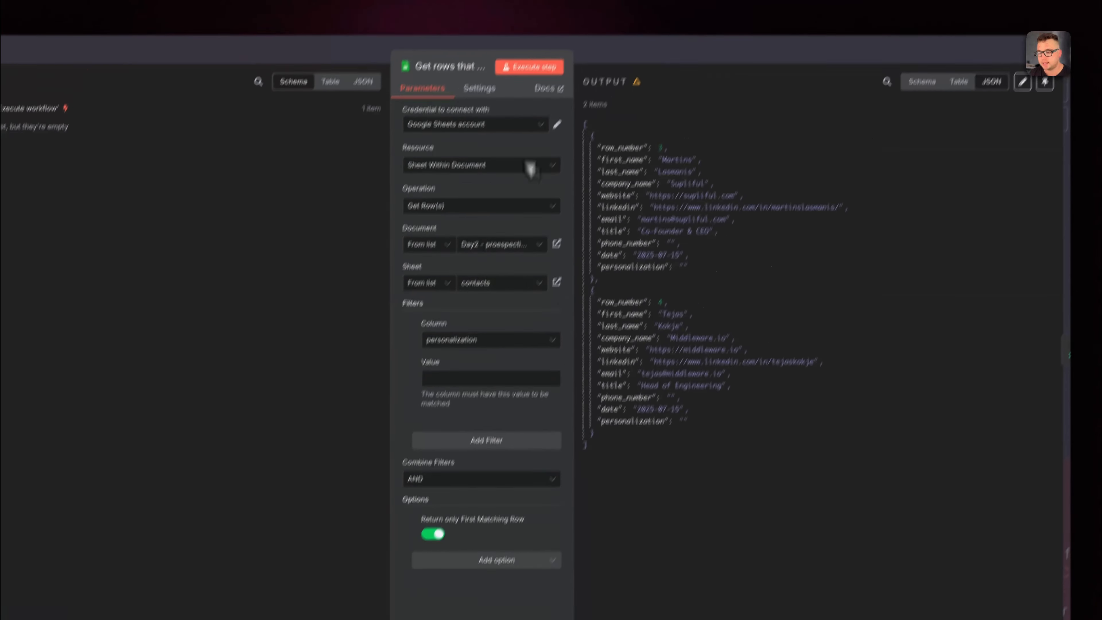
{"action": "left_click", "coordinate": [529, 67]}
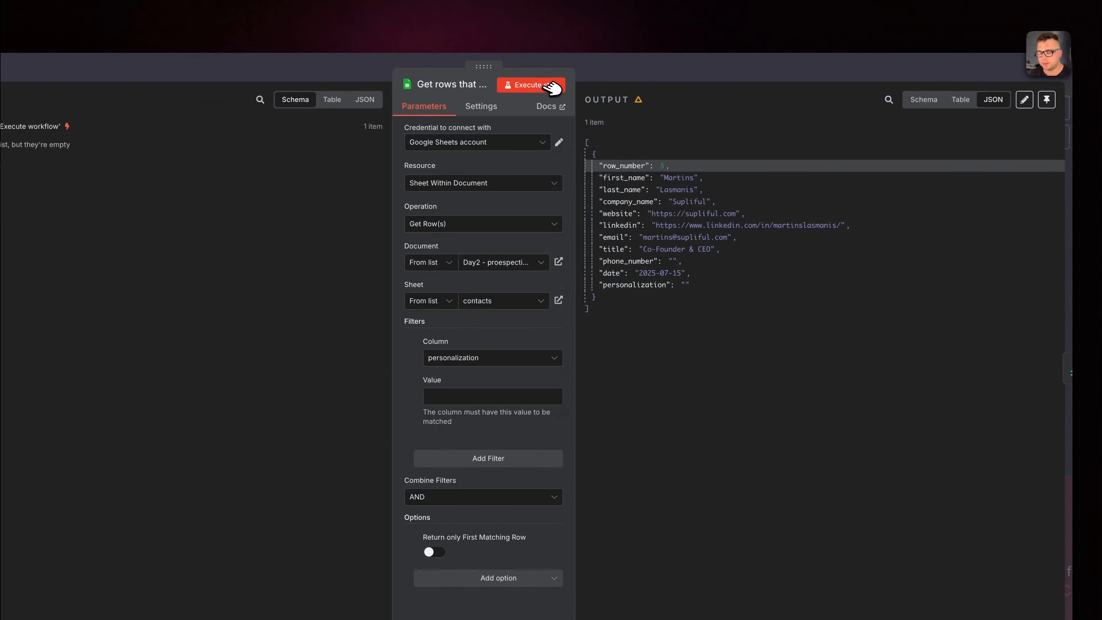
Execute the Get rows step with Return only First Matching Row disabled, and check the Limit node's settings
{"action": "left_click", "coordinate": [547, 85]}
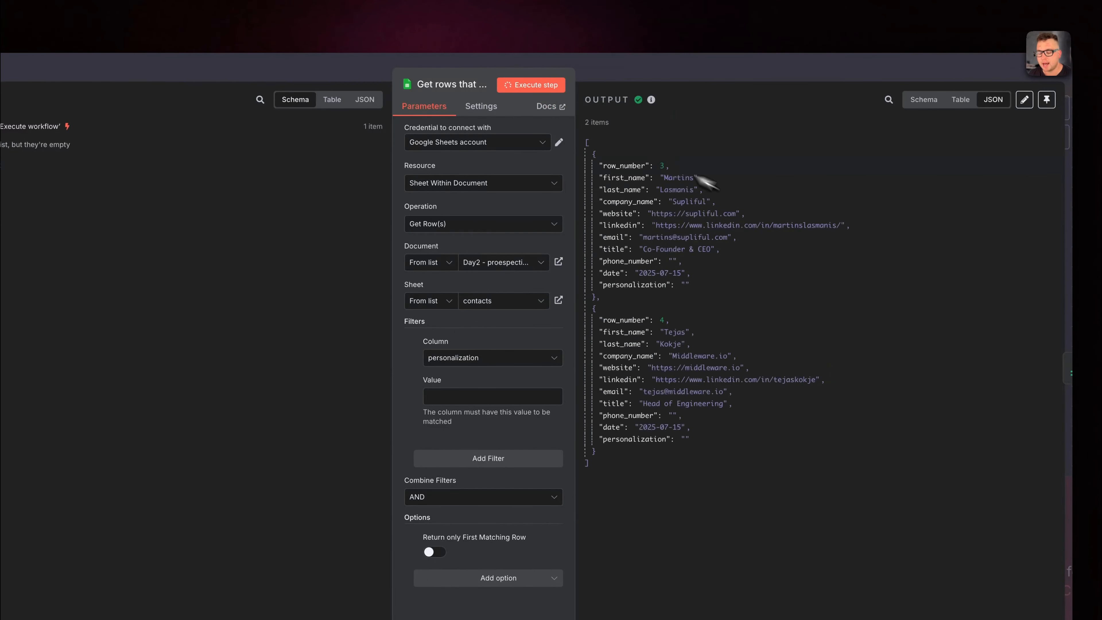
{"action": "key", "text": "Escape"}
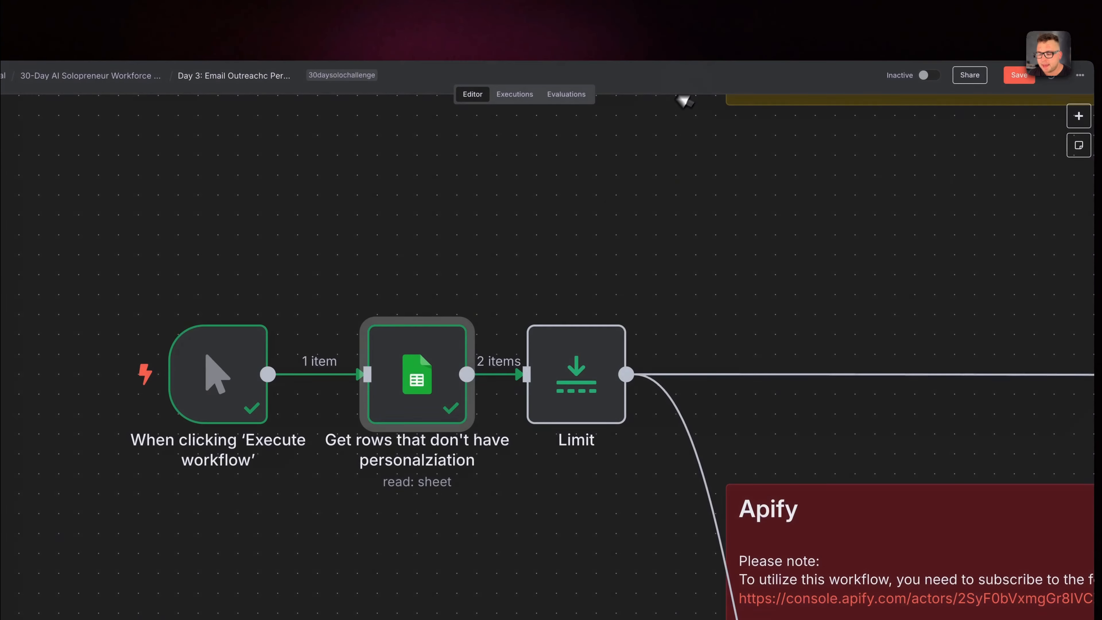
{"action": "double_click", "coordinate": [583, 375]}
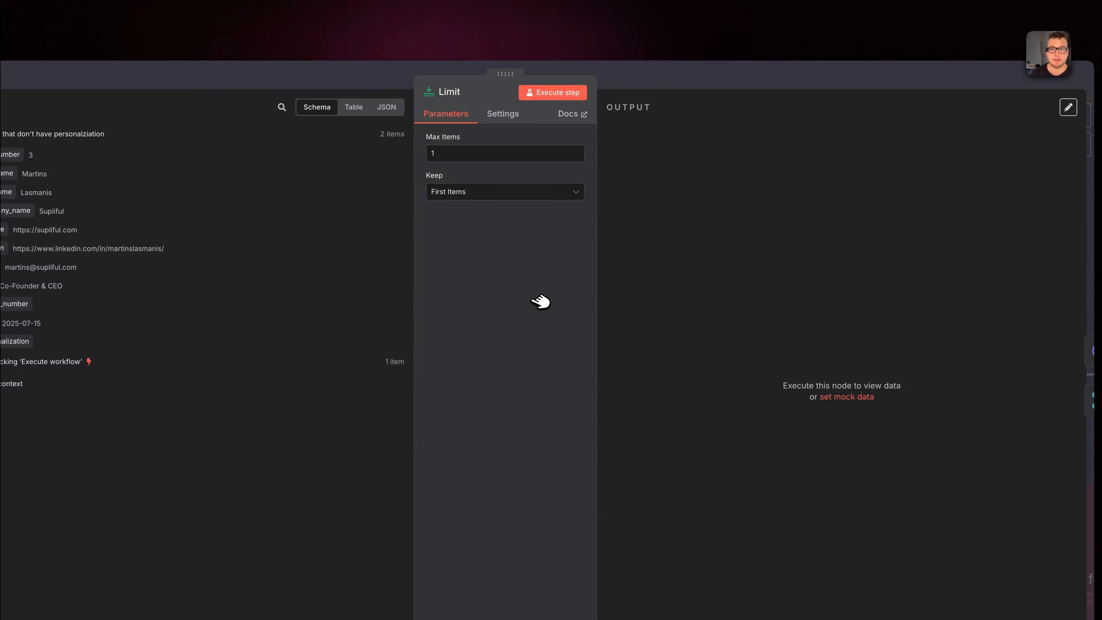
{"action": "key", "text": "Escape"}
Reopen the Get rows node from the canvas, execute its step again, and return to the workflow
{"action": "right_click", "coordinate": [507, 300]}
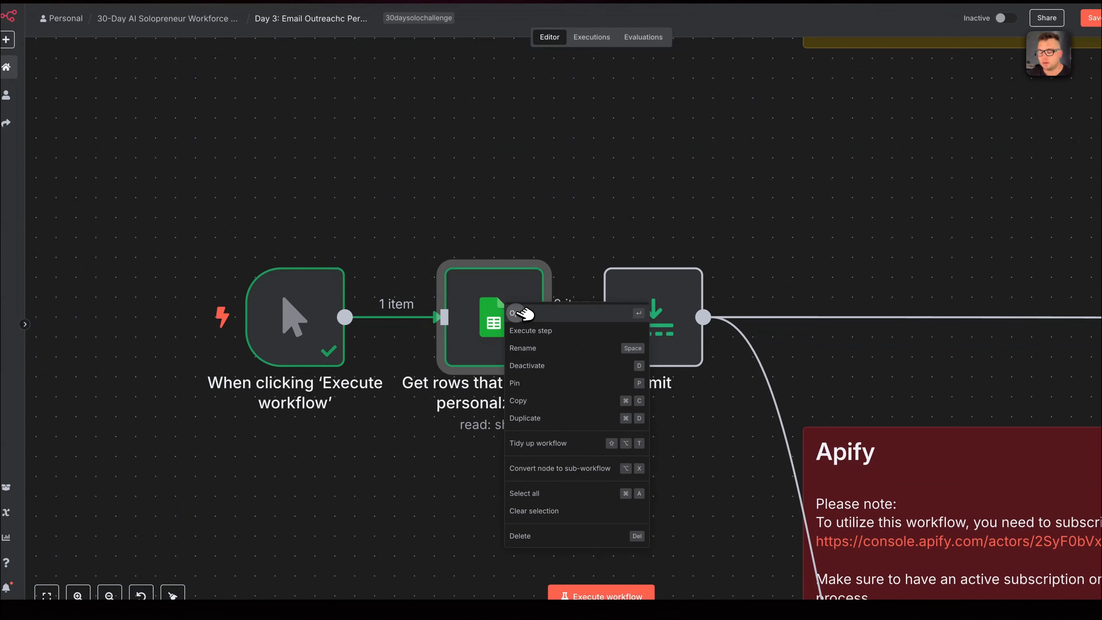
{"action": "left_click", "coordinate": [517, 313]}
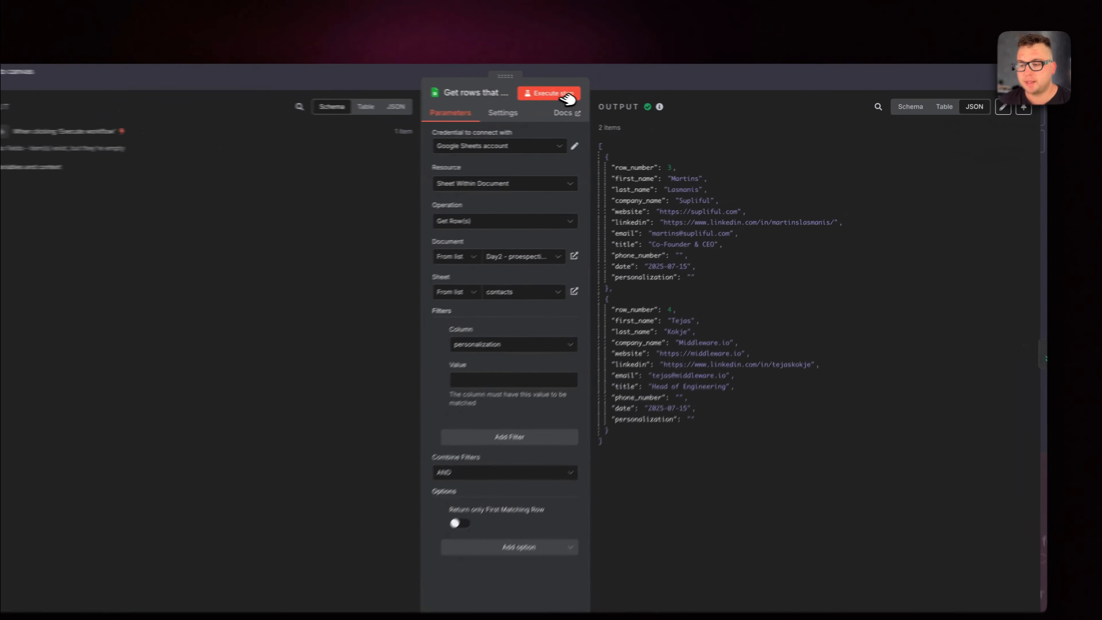
{"action": "left_click", "coordinate": [605, 97]}
{"action": "left_click", "coordinate": [690, 79]}
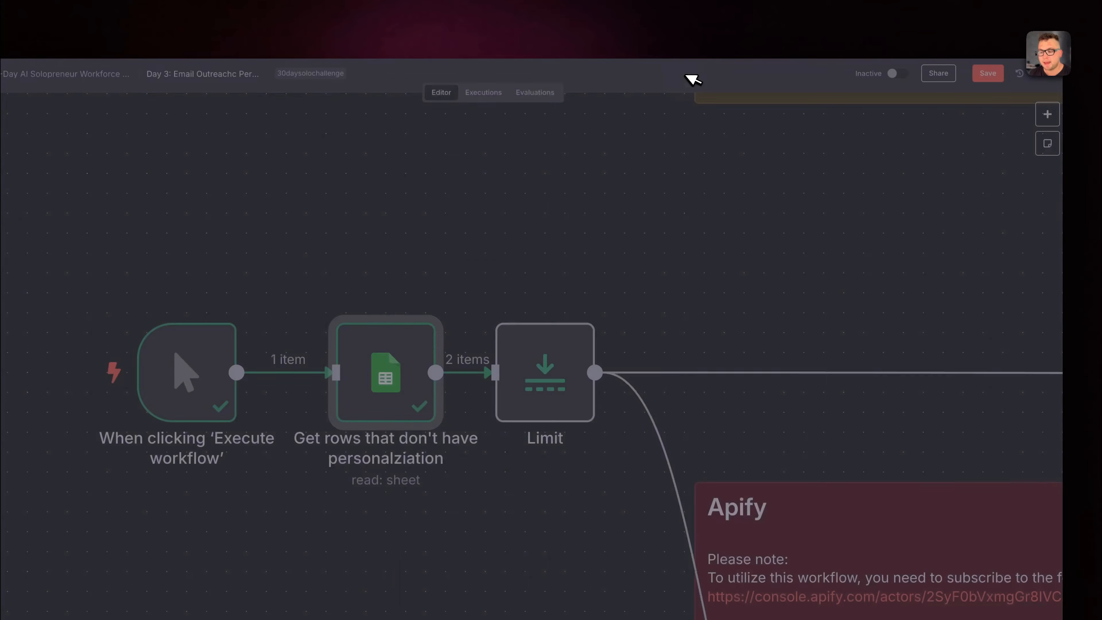
Review the overall workflow layout and the Get rows node's filter settings and output
{"action": "right_click", "coordinate": [545, 385]}
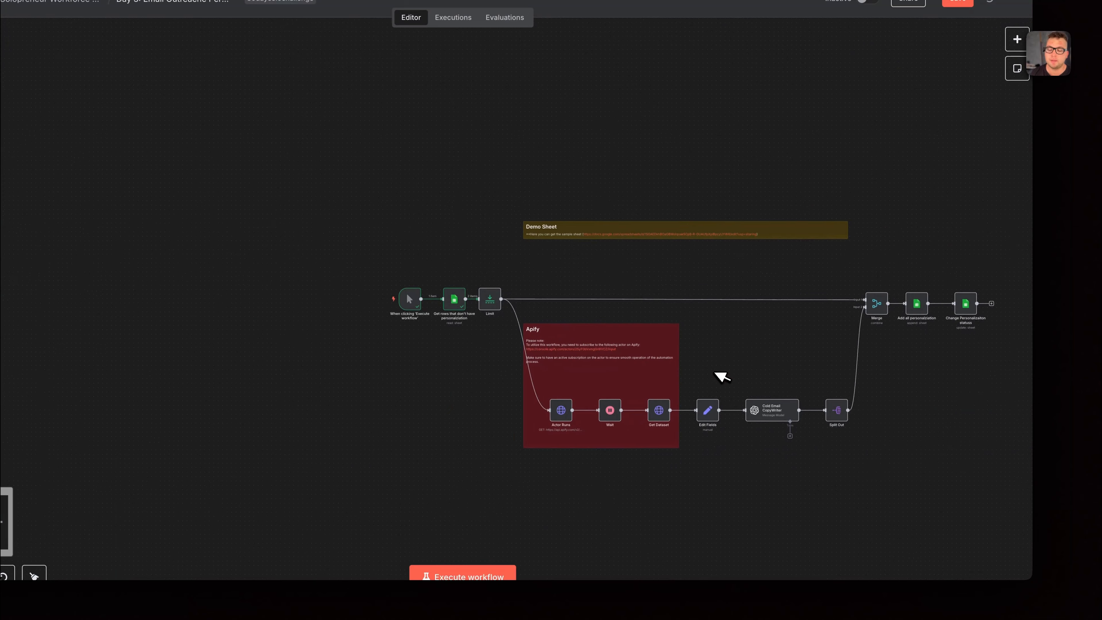
{"action": "scroll", "coordinate": [719, 374], "scroll_direction": "right", "scroll_amount": 3}
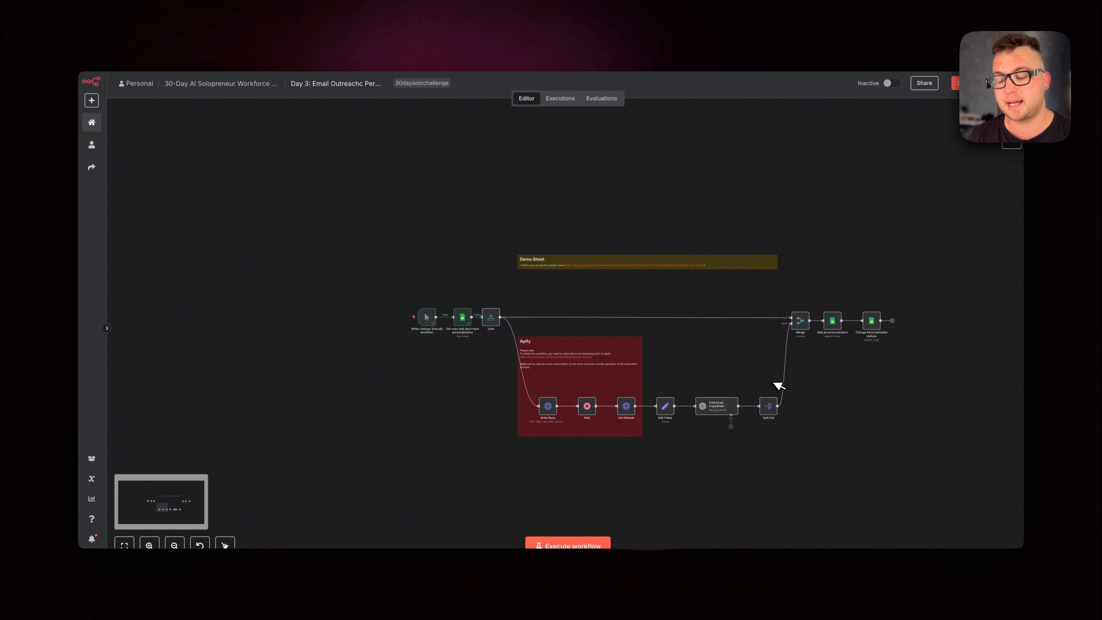
{"action": "scroll", "coordinate": [581, 338], "scroll_direction": "up", "scroll_amount": 5}
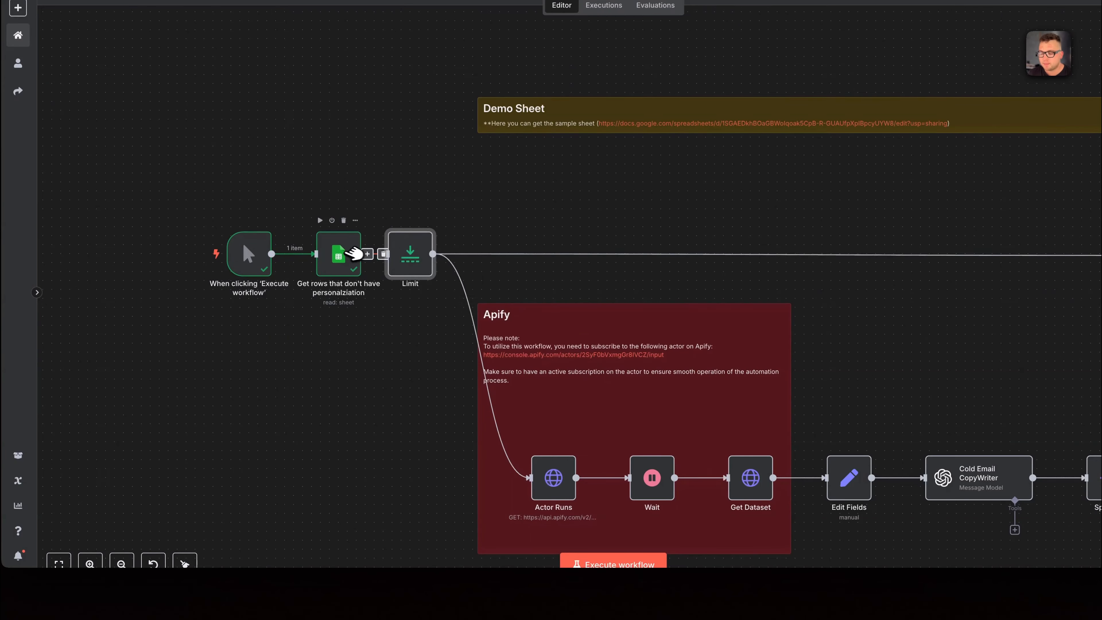
{"action": "right_click", "coordinate": [349, 301]}
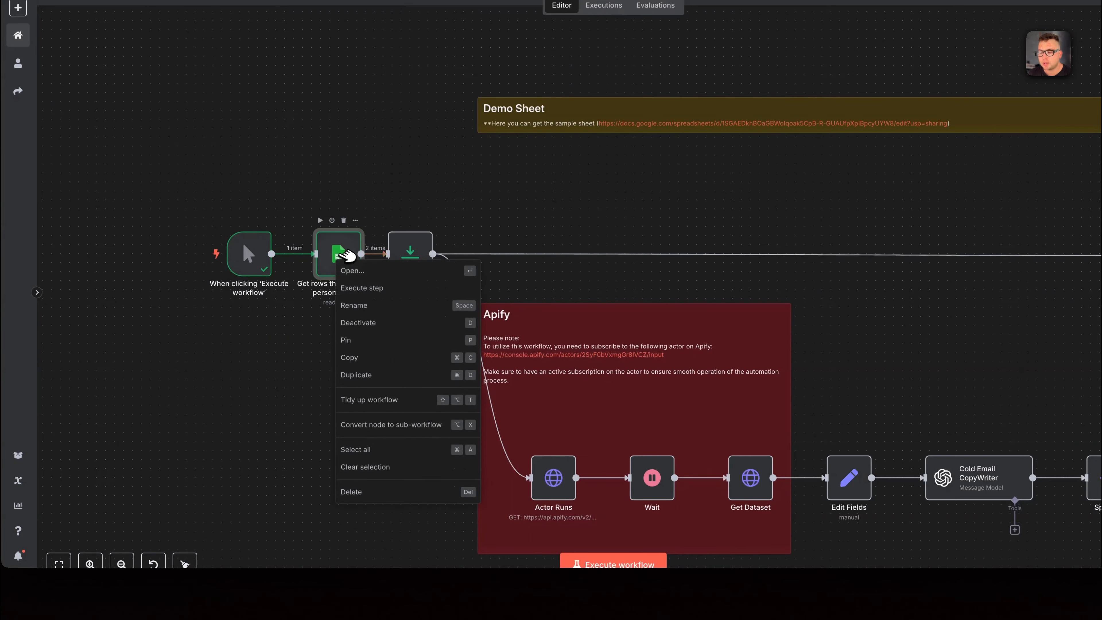
{"action": "left_click", "coordinate": [383, 317]}
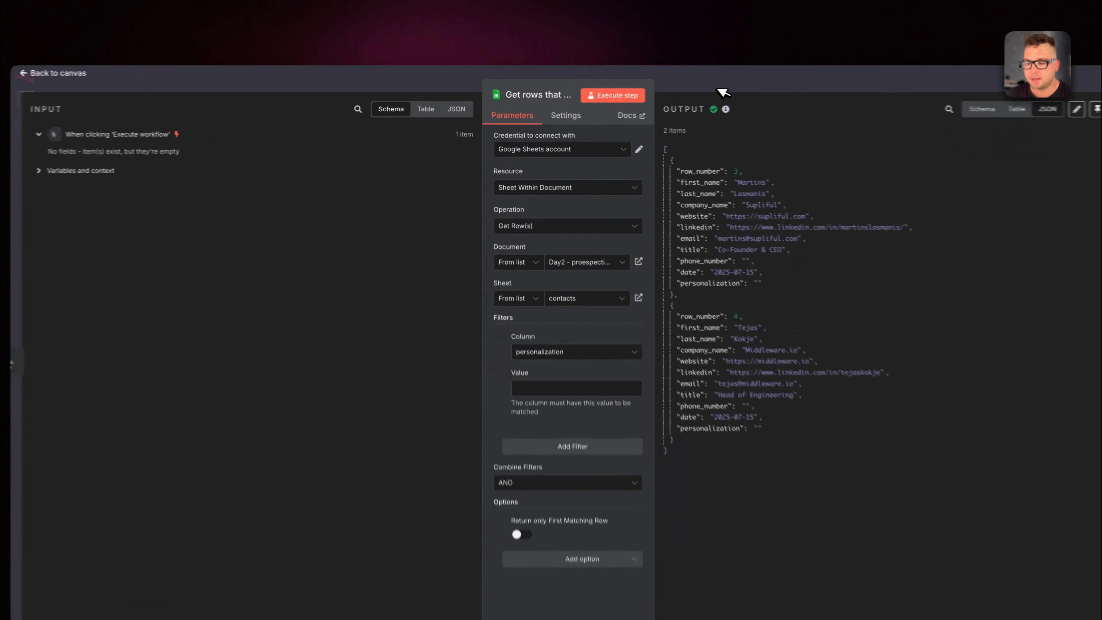
{"action": "key", "text": "Escape"}
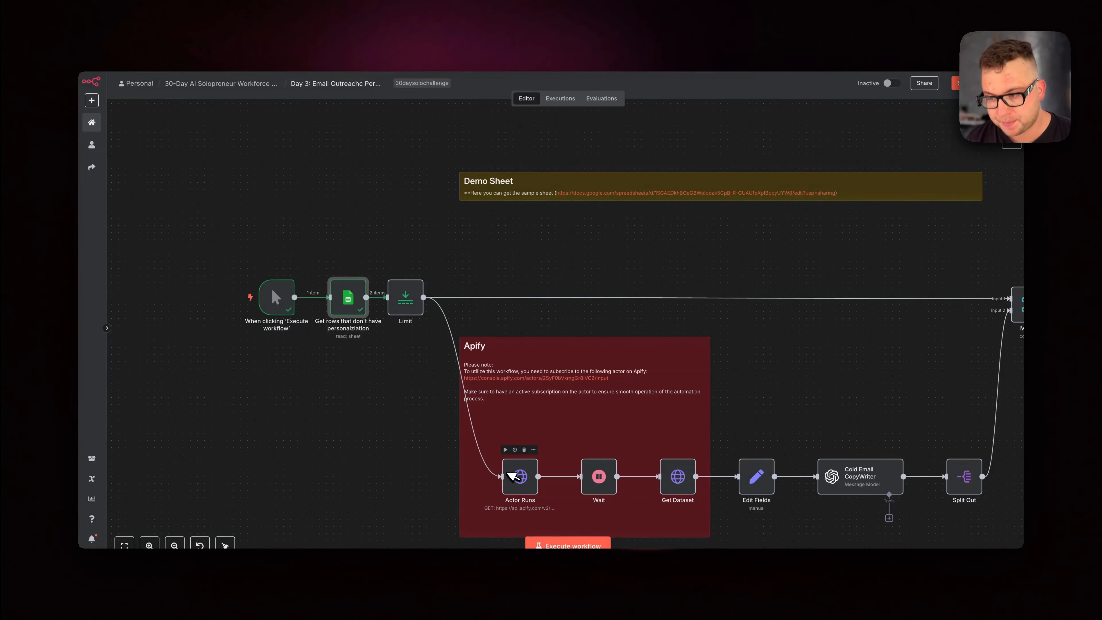
View the sample sheet linked in the Demo Sheet note and the actor page linked in the Apify note, returning to the workflow
{"action": "scroll", "coordinate": [512, 476], "scroll_direction": "right", "scroll_amount": 2}
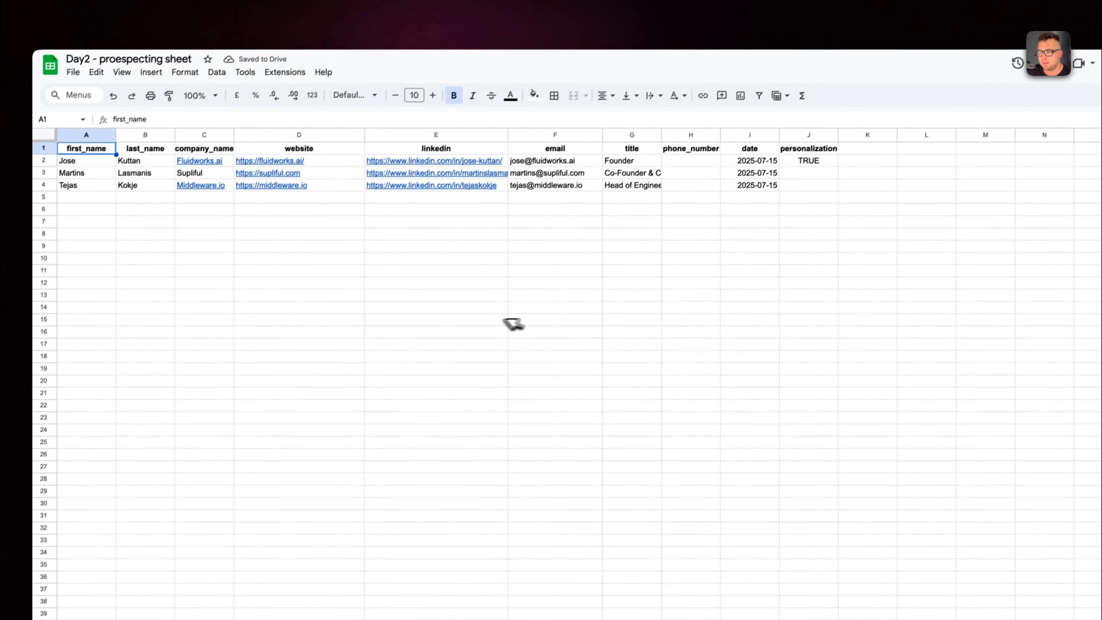
{"action": "left_click", "coordinate": [88, 99]}
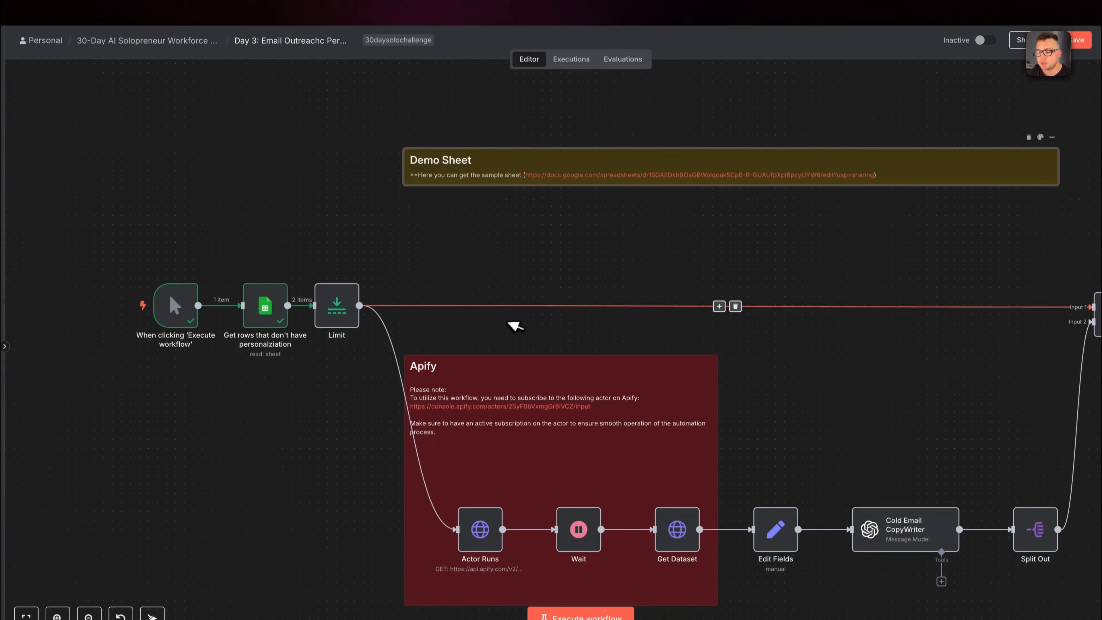
{"action": "scroll", "coordinate": [510, 325], "scroll_direction": "down", "scroll_amount": 2}
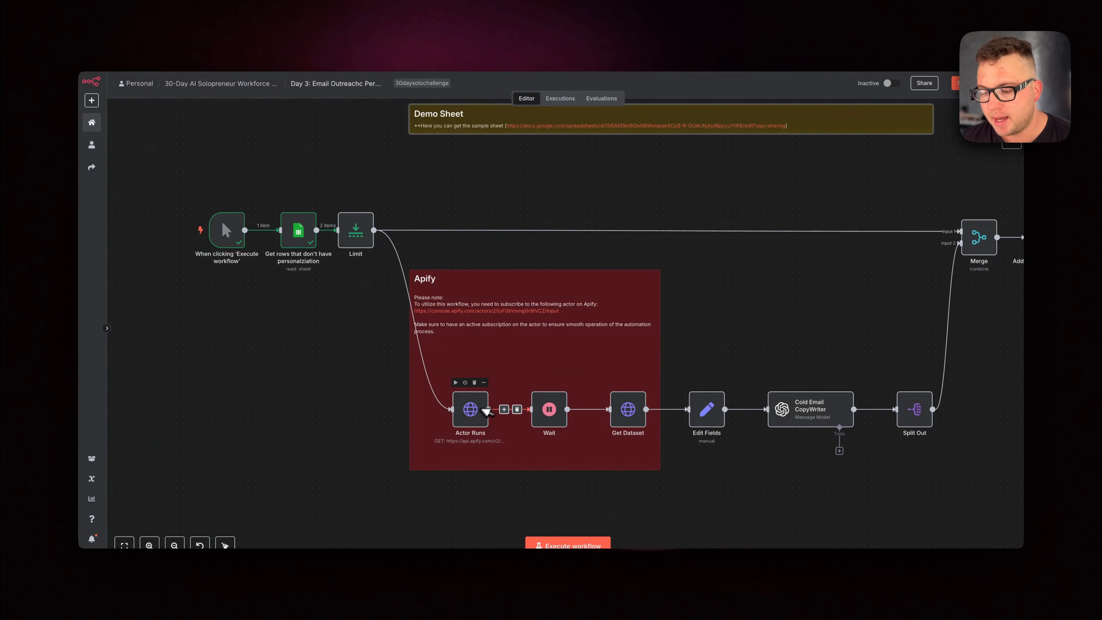
{"action": "scroll", "coordinate": [488, 352], "scroll_direction": "up", "scroll_amount": 5}
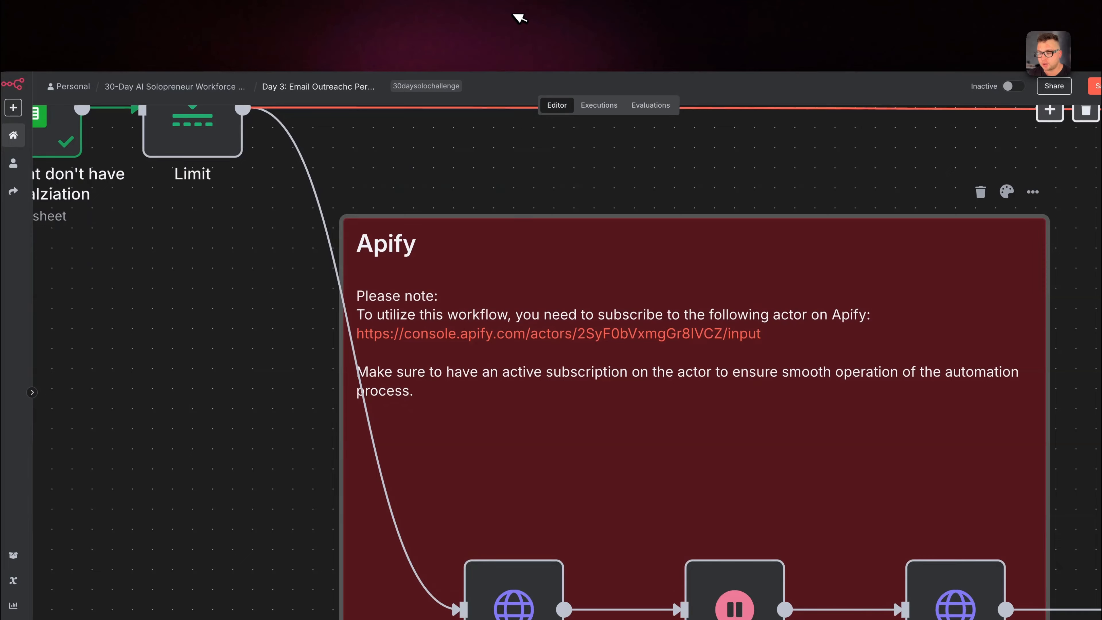
{"action": "left_click", "coordinate": [513, 15]}
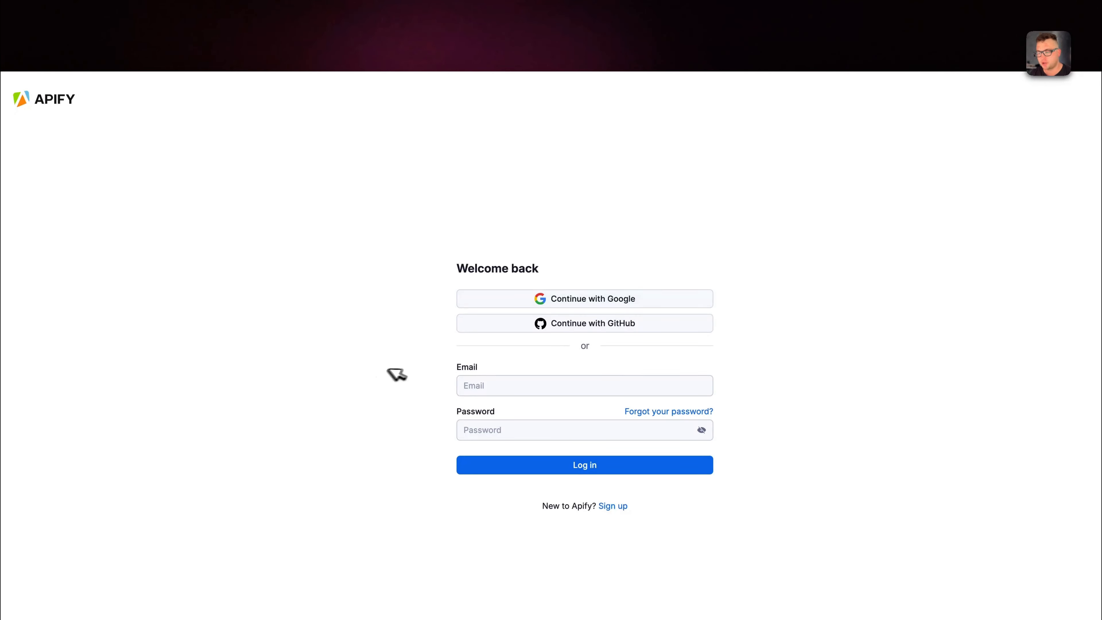
{"action": "left_click", "coordinate": [271, 3]}
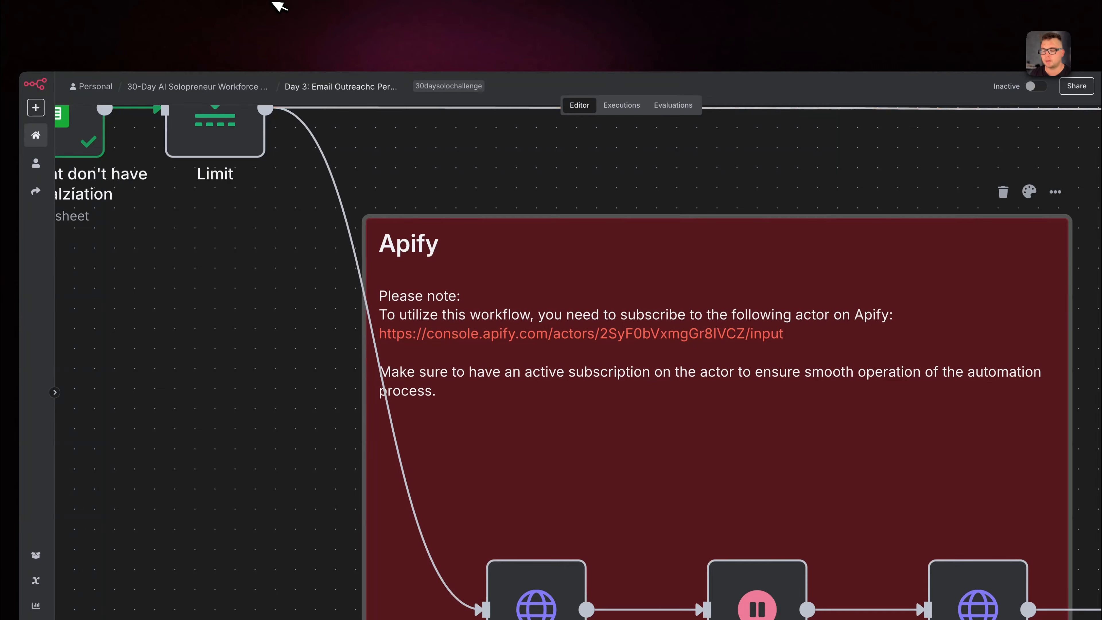
Execute the Actor Runs node and inspect the LinkedIn URL it receives and the run data it outputs
{"action": "scroll", "coordinate": [620, 310], "scroll_direction": "down", "scroll_amount": 3}
{"action": "right_click", "coordinate": [515, 391]}
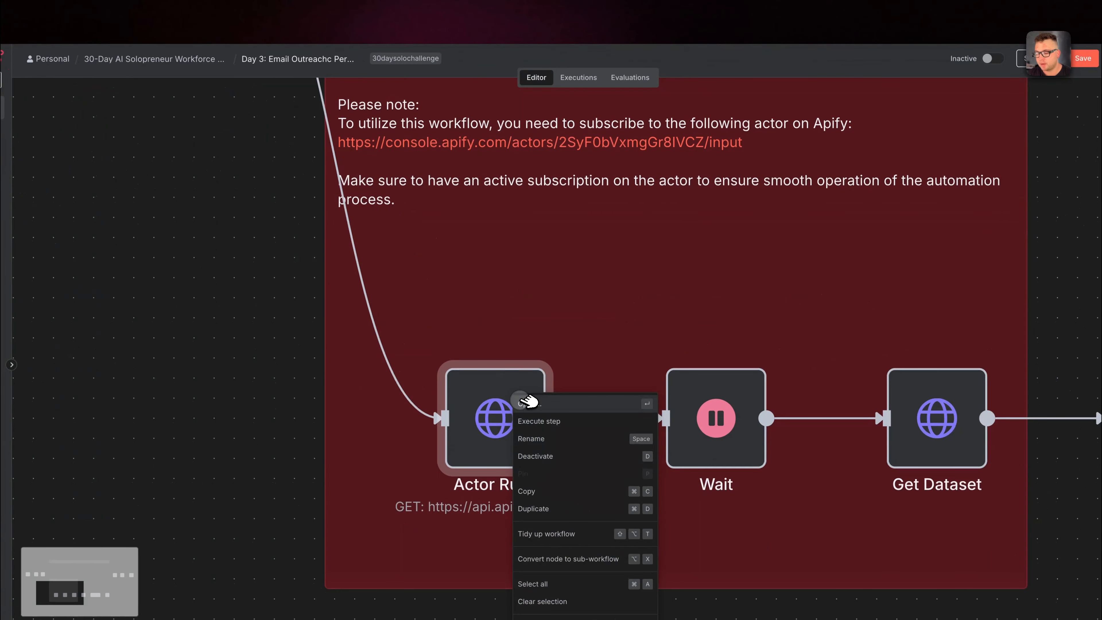
{"action": "left_click", "coordinate": [528, 403]}
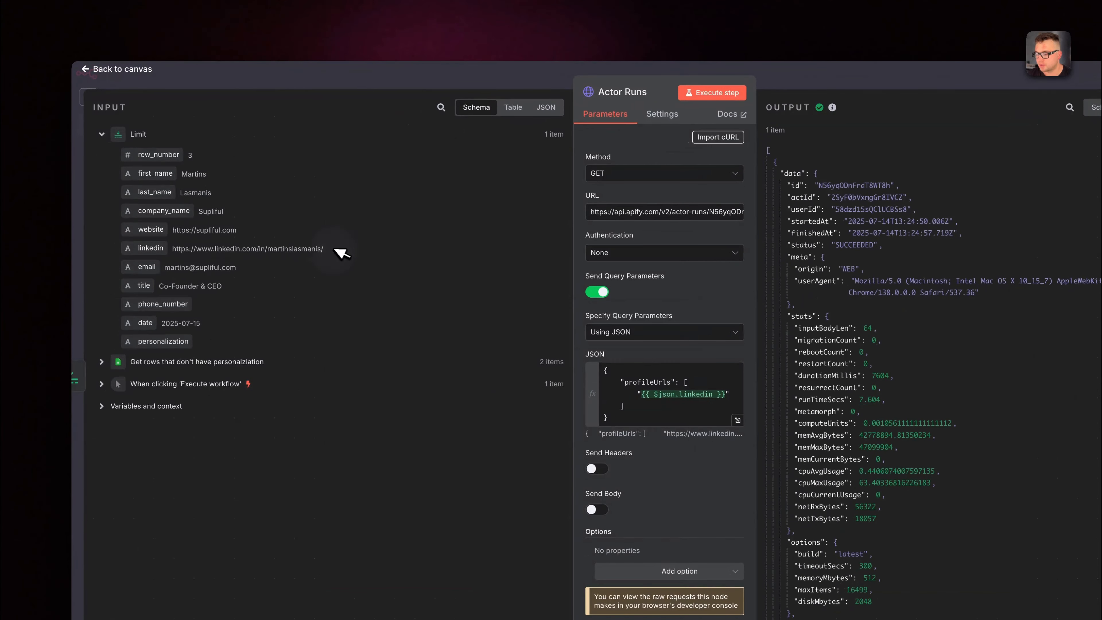
{"action": "left_click_drag", "start_coordinate": [340, 252], "coordinate": [174, 251]}
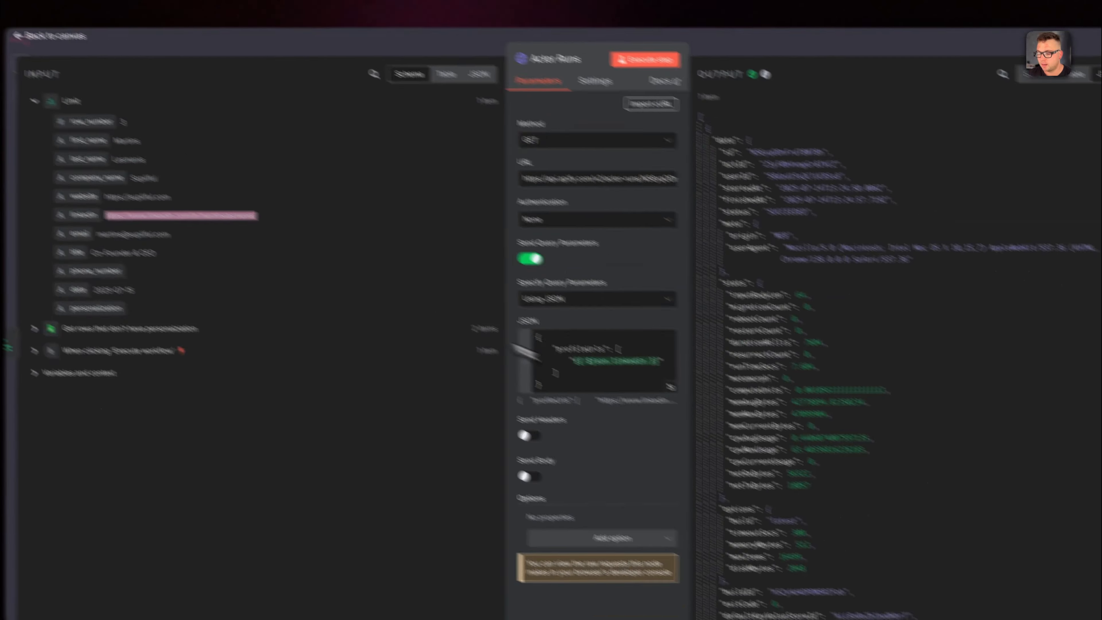
{"action": "scroll", "coordinate": [839, 418], "scroll_direction": "down", "scroll_amount": 6}
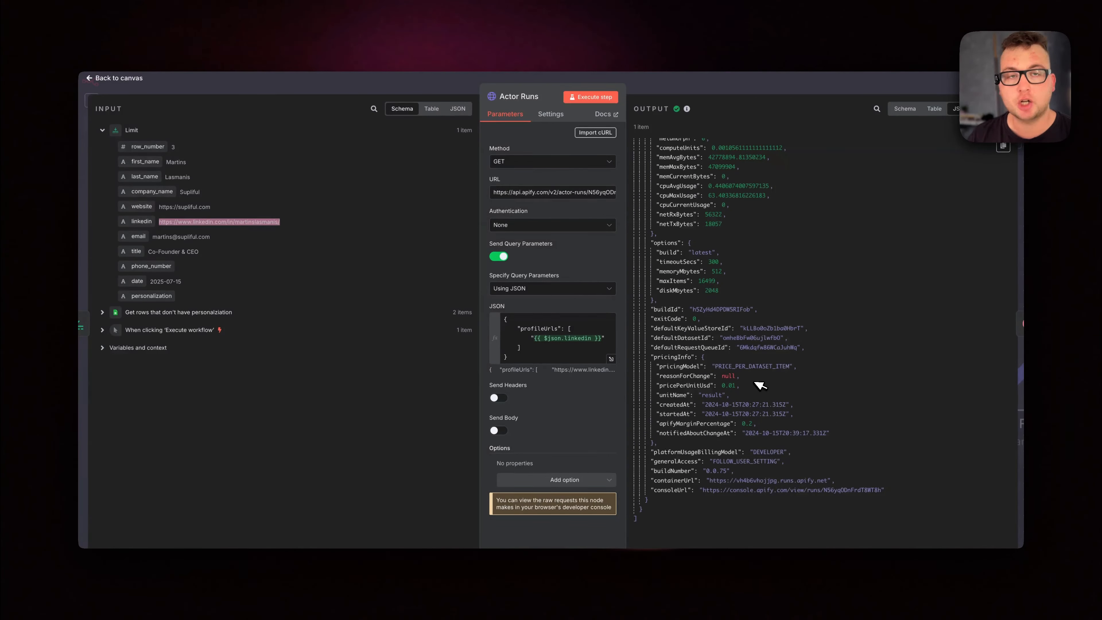
{"action": "left_click", "coordinate": [810, 83]}
Open the Wait node, execute it with its 10-second interval, and return to the canvas
{"action": "right_click", "coordinate": [631, 423]}
{"action": "left_click", "coordinate": [610, 184]}
{"action": "left_click", "coordinate": [594, 103]}
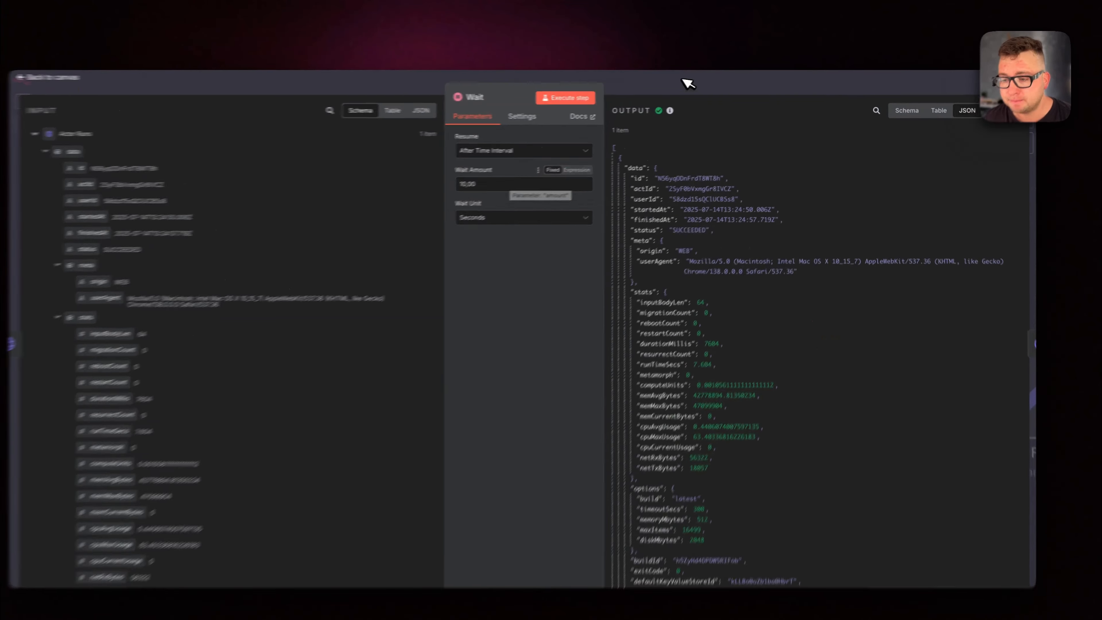
{"action": "left_click", "coordinate": [695, 80]}
Execute the Get Dataset node and review the LinkedIn profile fields and work experience in its output
{"action": "right_click", "coordinate": [838, 357]}
{"action": "left_click", "coordinate": [847, 367]}
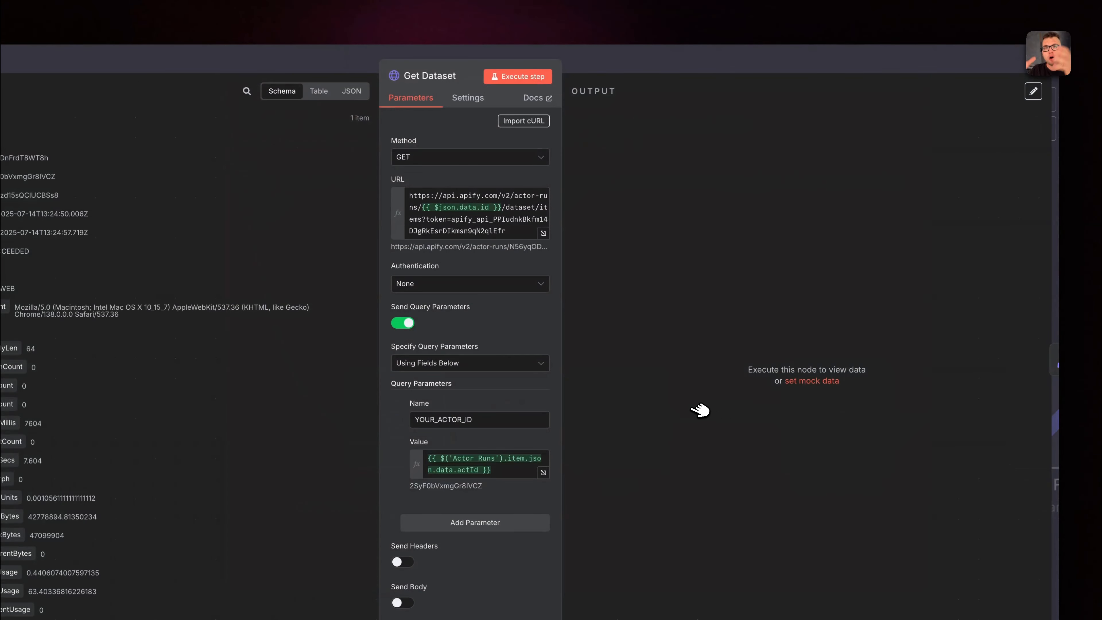
{"action": "left_click", "coordinate": [519, 76]}
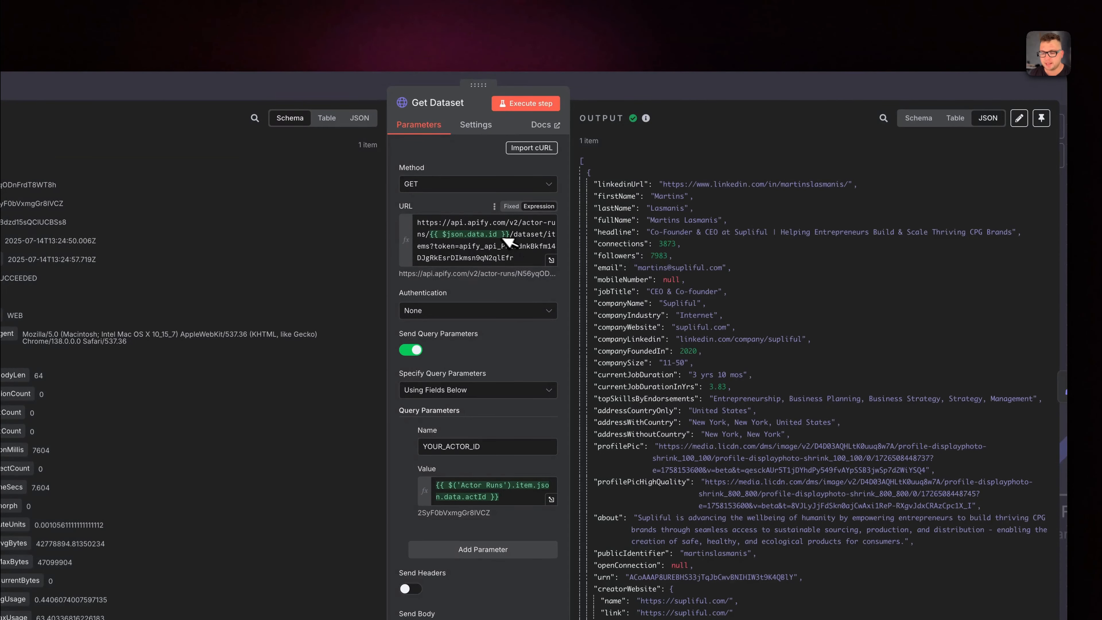
{"action": "left_click_drag", "start_coordinate": [663, 184], "coordinate": [850, 186]}
{"action": "left_click", "coordinate": [848, 187]}
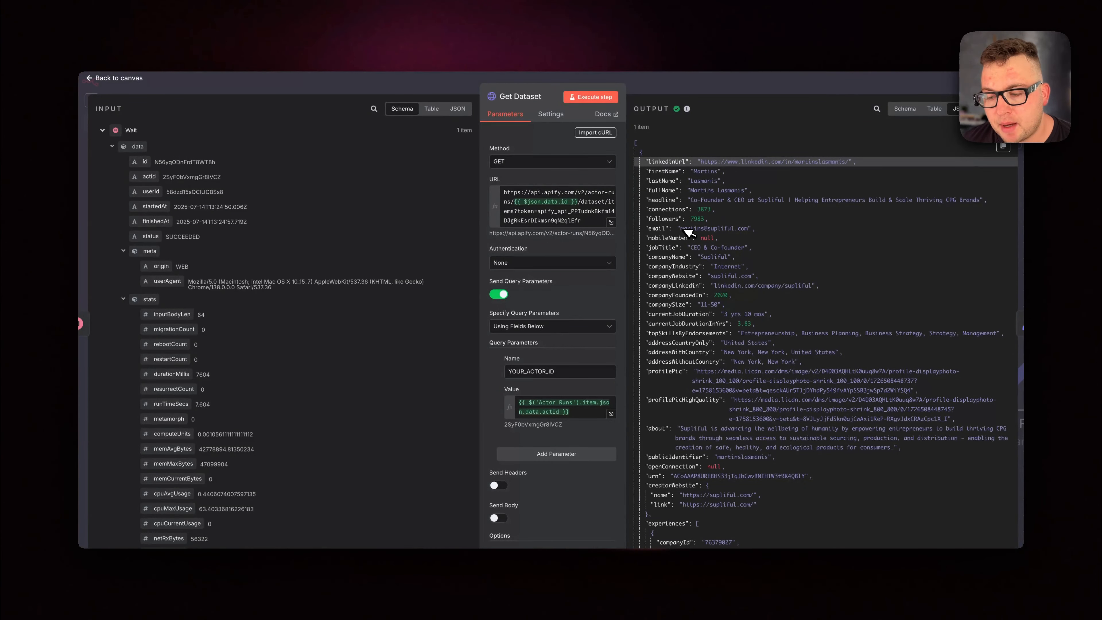
{"action": "scroll", "coordinate": [693, 264], "scroll_direction": "down", "scroll_amount": 10}
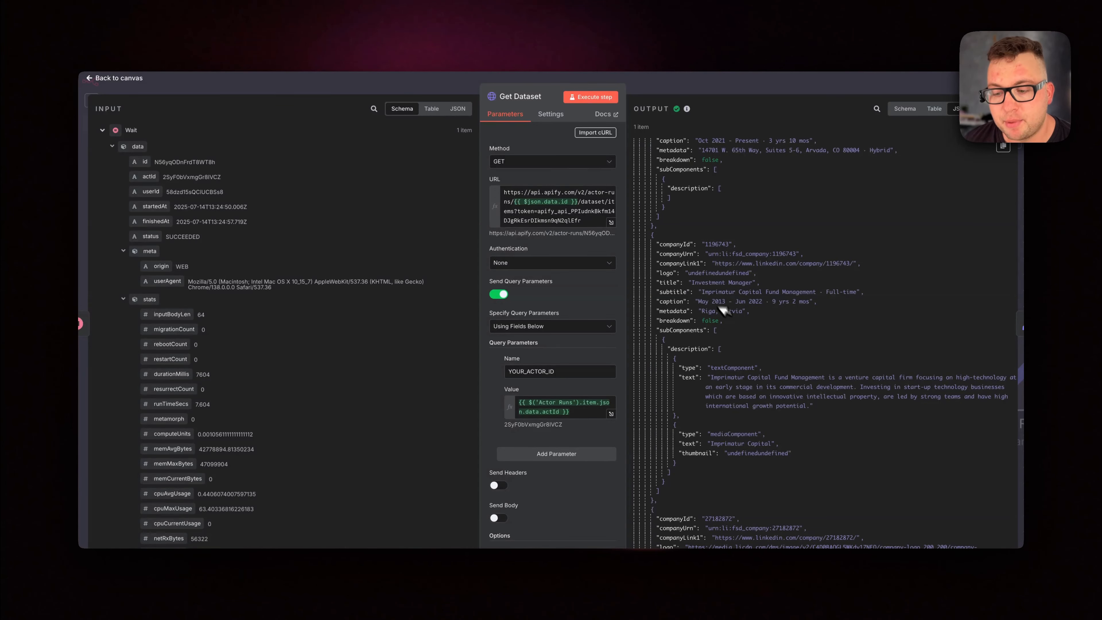
Review the remaining work experience, posts, skills, education, languages and publications in the Get Dataset output, and return to the canvas
{"action": "scroll", "coordinate": [713, 321], "scroll_direction": "down", "scroll_amount": 5}
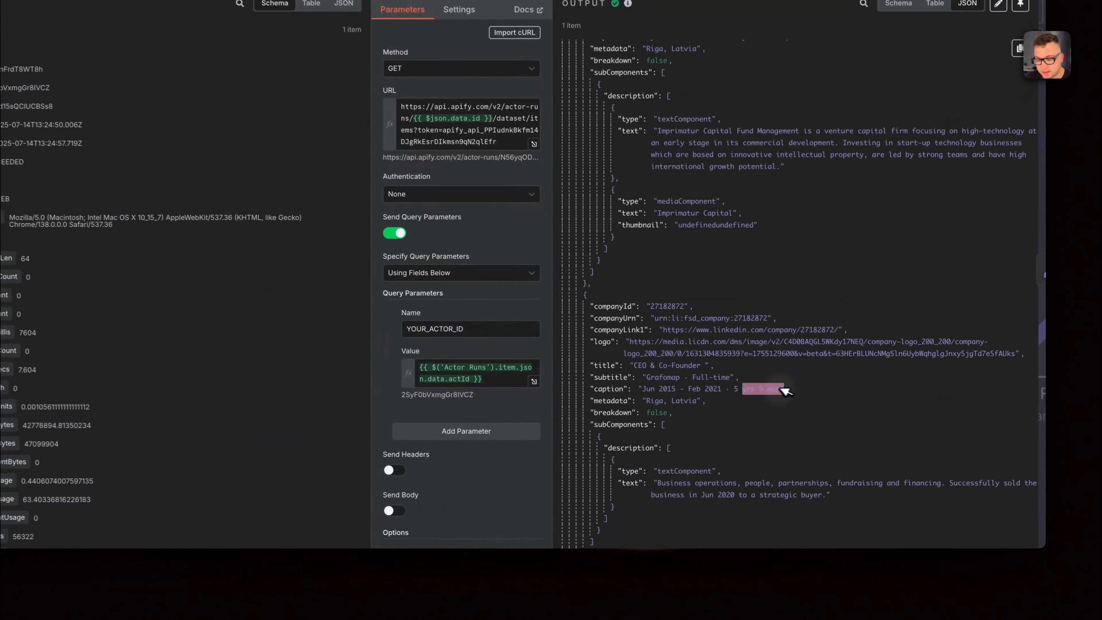
{"action": "scroll", "coordinate": [700, 317], "scroll_direction": "down", "scroll_amount": 10}
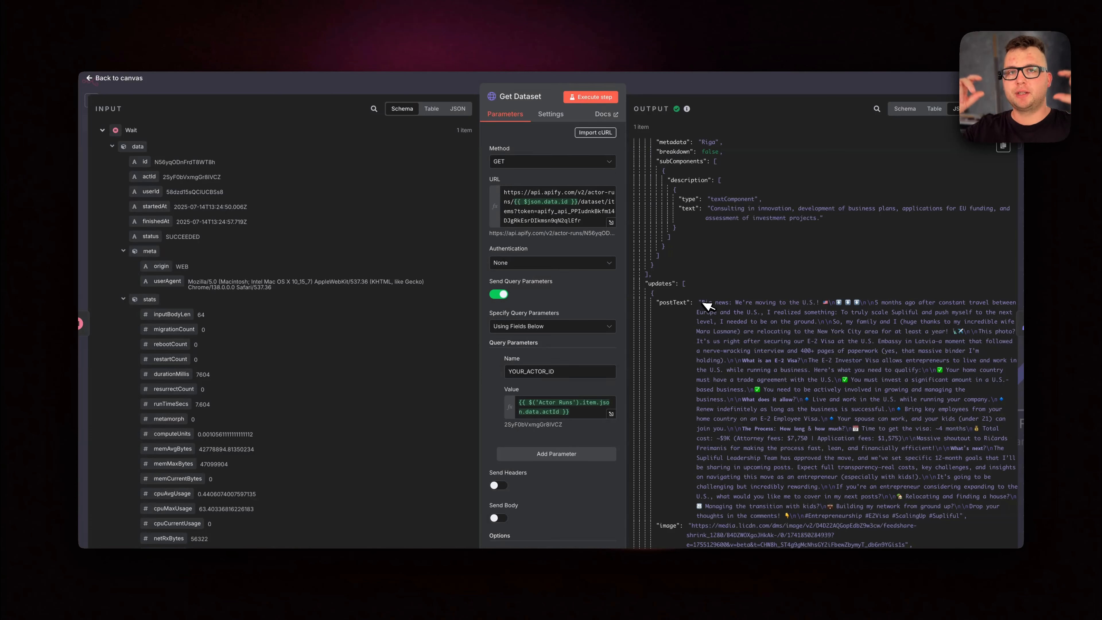
{"action": "scroll", "coordinate": [706, 306], "scroll_direction": "down", "scroll_amount": 3}
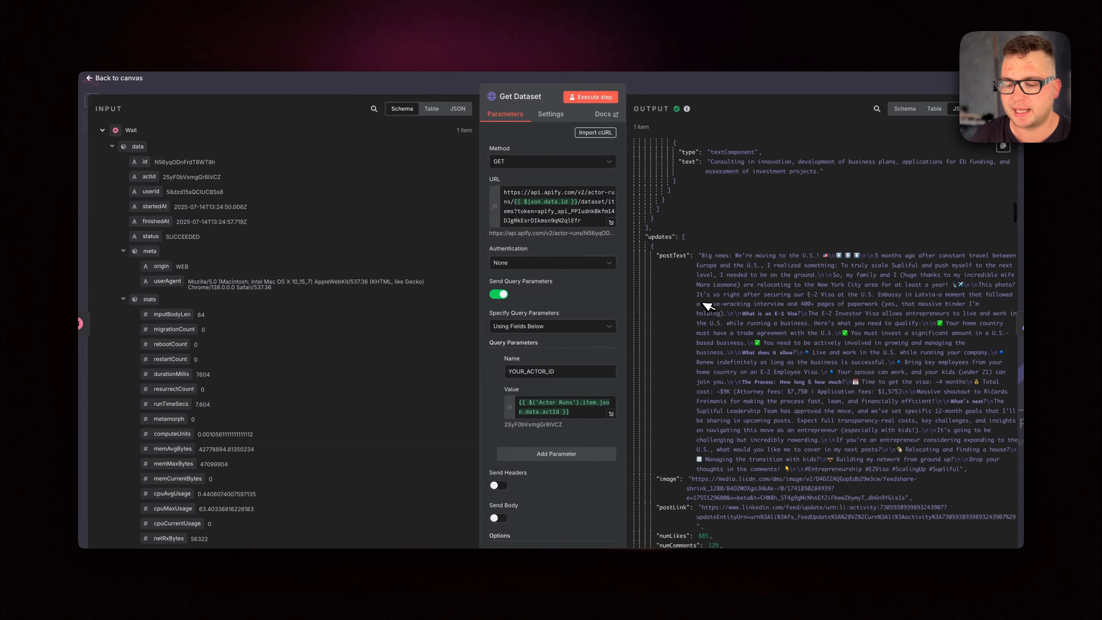
{"action": "scroll", "coordinate": [707, 305], "scroll_direction": "down", "scroll_amount": 15}
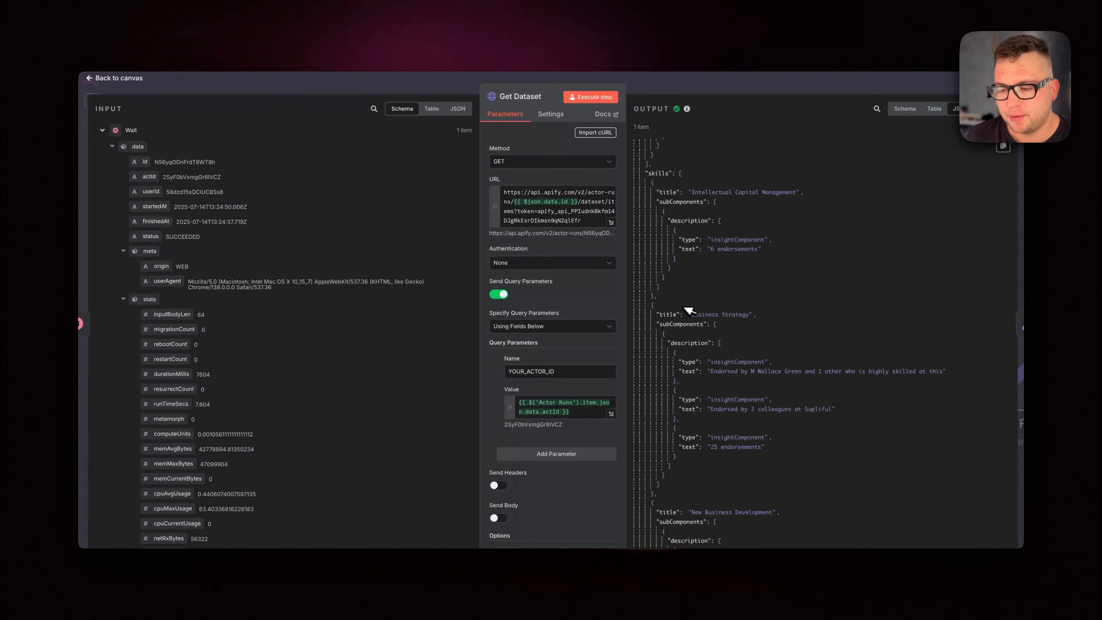
{"action": "scroll", "coordinate": [737, 342], "scroll_direction": "down", "scroll_amount": 10}
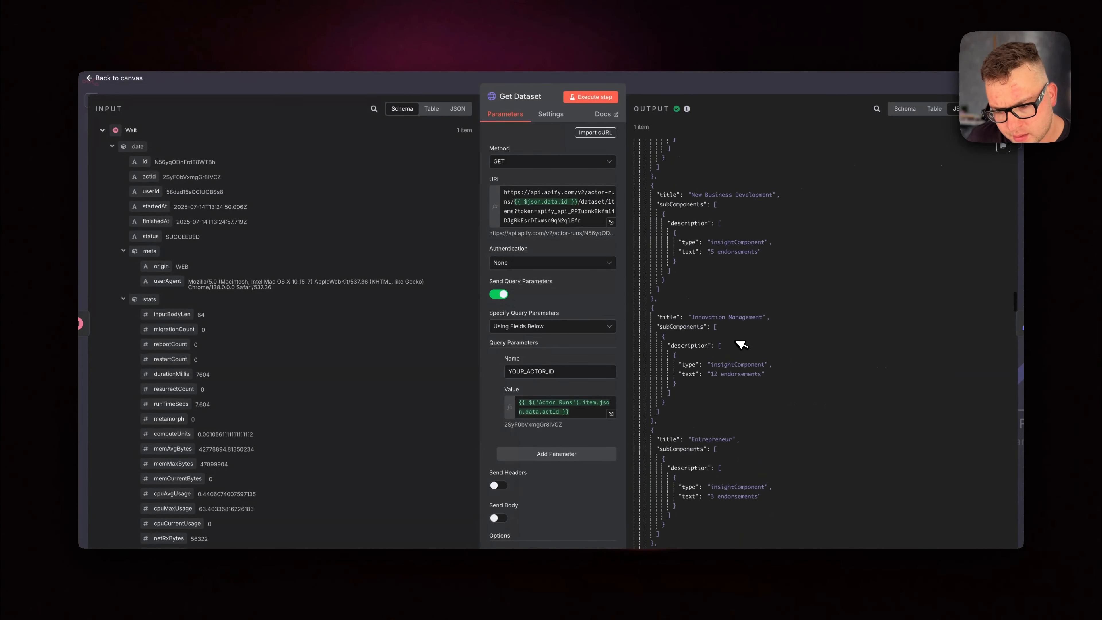
{"action": "scroll", "coordinate": [775, 432], "scroll_direction": "down", "scroll_amount": 10}
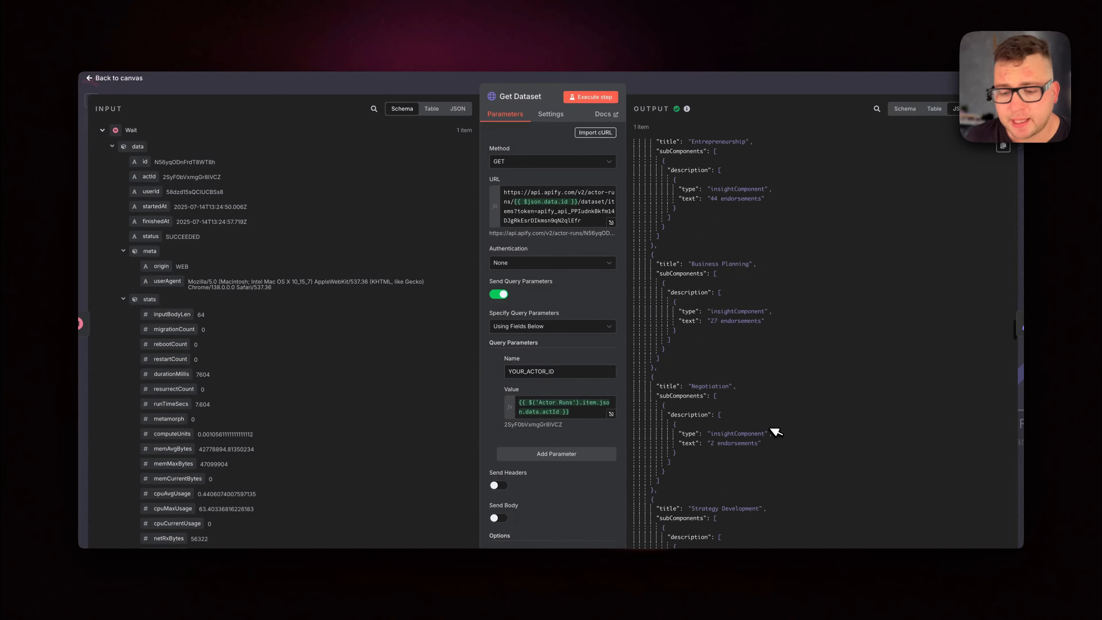
{"action": "scroll", "coordinate": [776, 431], "scroll_direction": "down", "scroll_amount": 15}
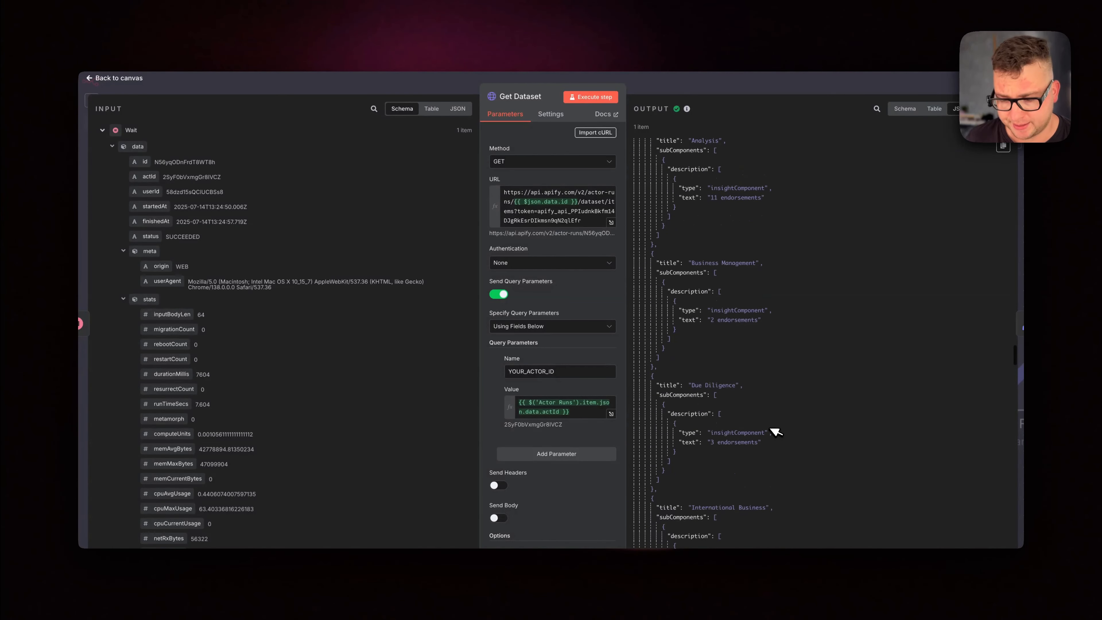
{"action": "scroll", "coordinate": [775, 431], "scroll_direction": "down", "scroll_amount": 15}
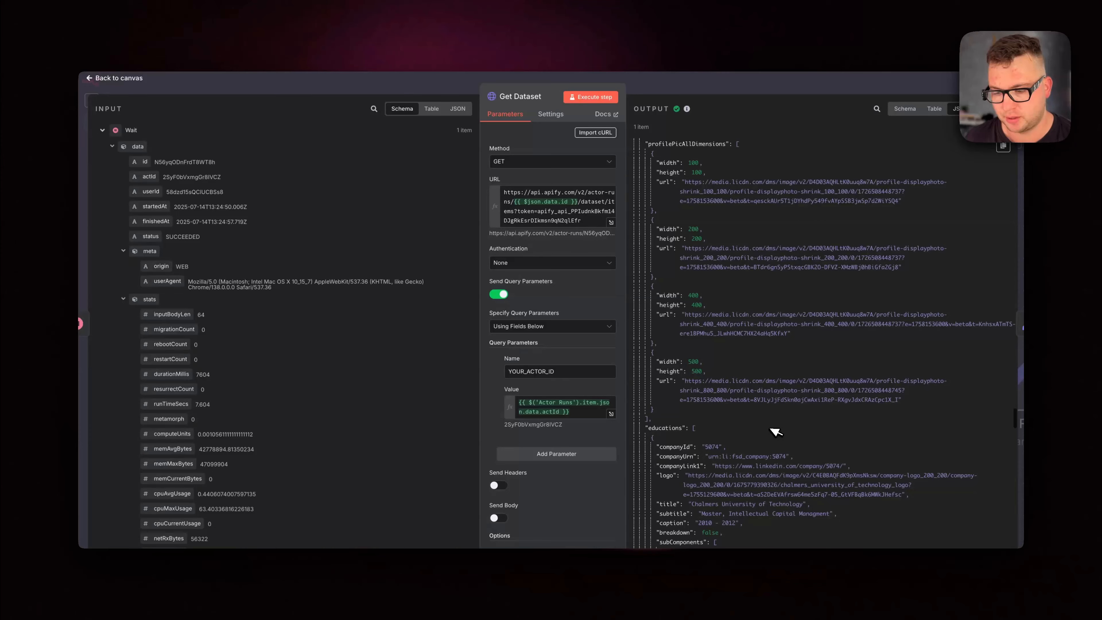
{"action": "scroll", "coordinate": [775, 432], "scroll_direction": "down", "scroll_amount": 15}
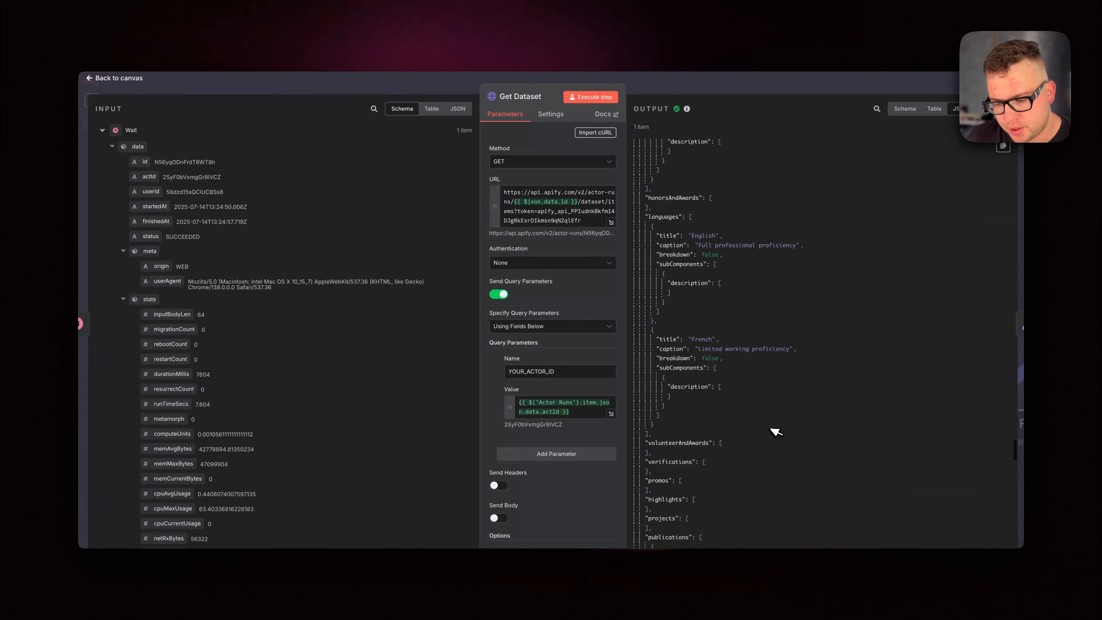
{"action": "scroll", "coordinate": [775, 432], "scroll_direction": "down", "scroll_amount": 6}
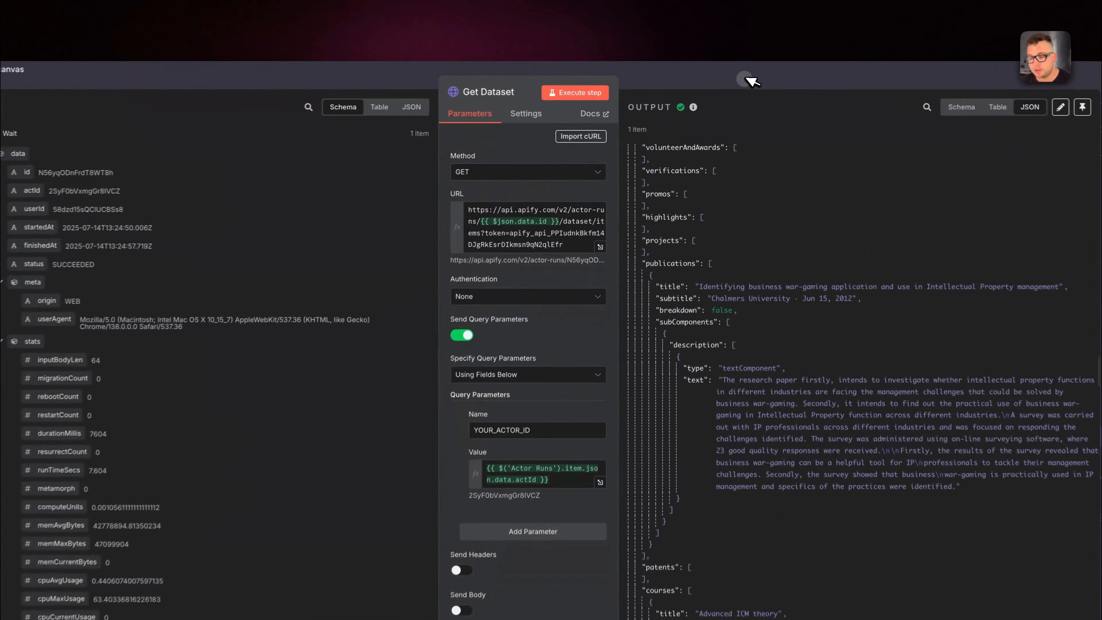
{"action": "left_click", "coordinate": [729, 85]}
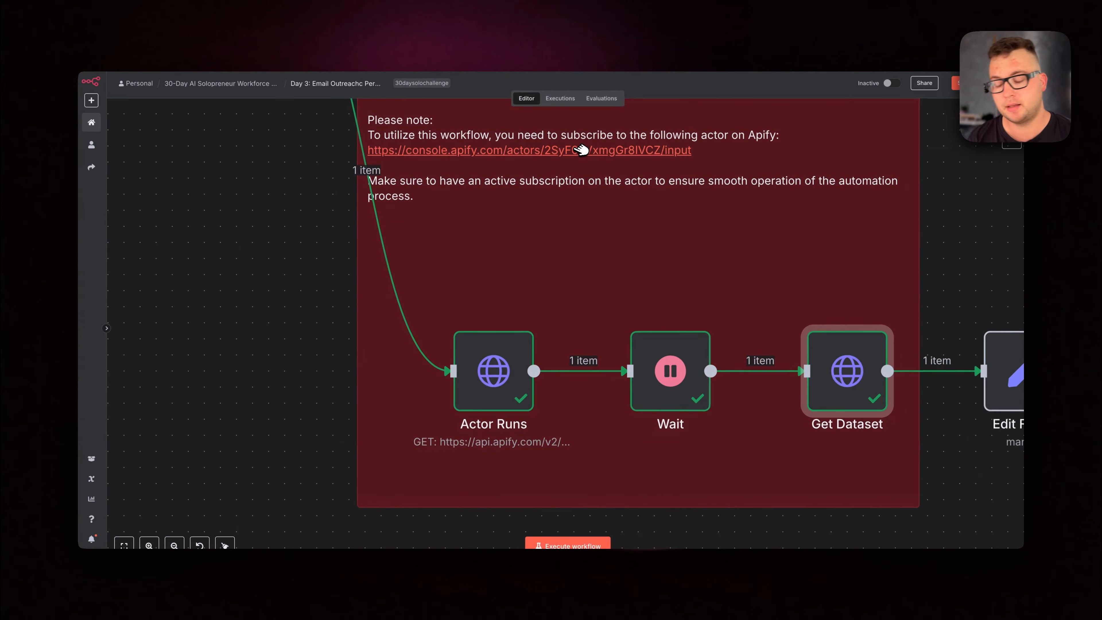
Open the Actor Runs node and expand its URL to examine the part holding the run ID and API token
{"action": "right_click", "coordinate": [505, 377]}
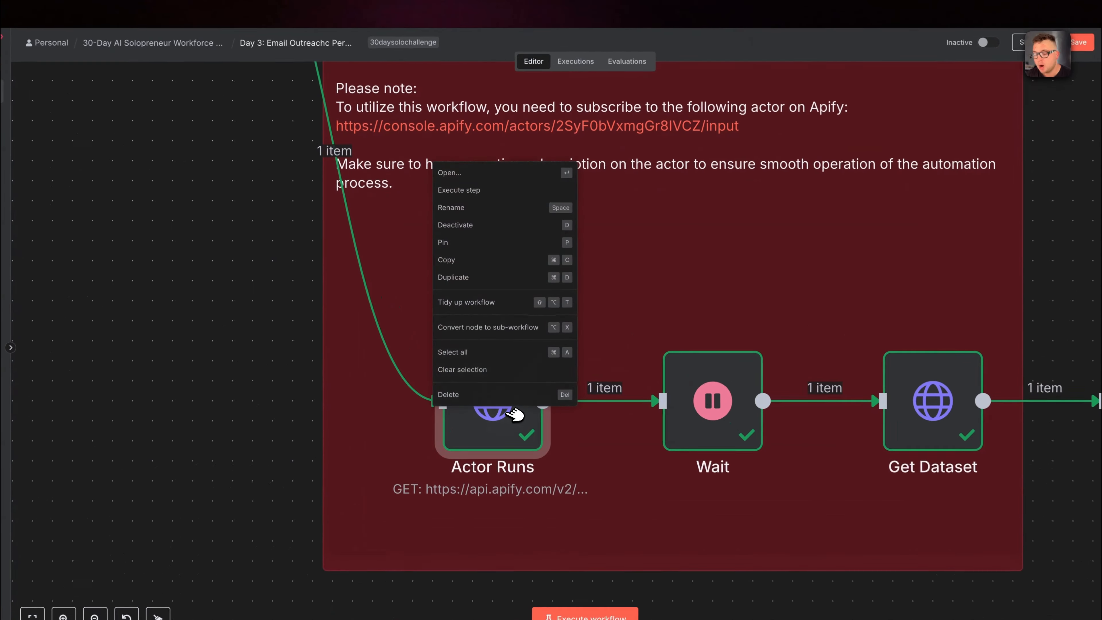
{"action": "left_click", "coordinate": [504, 189]}
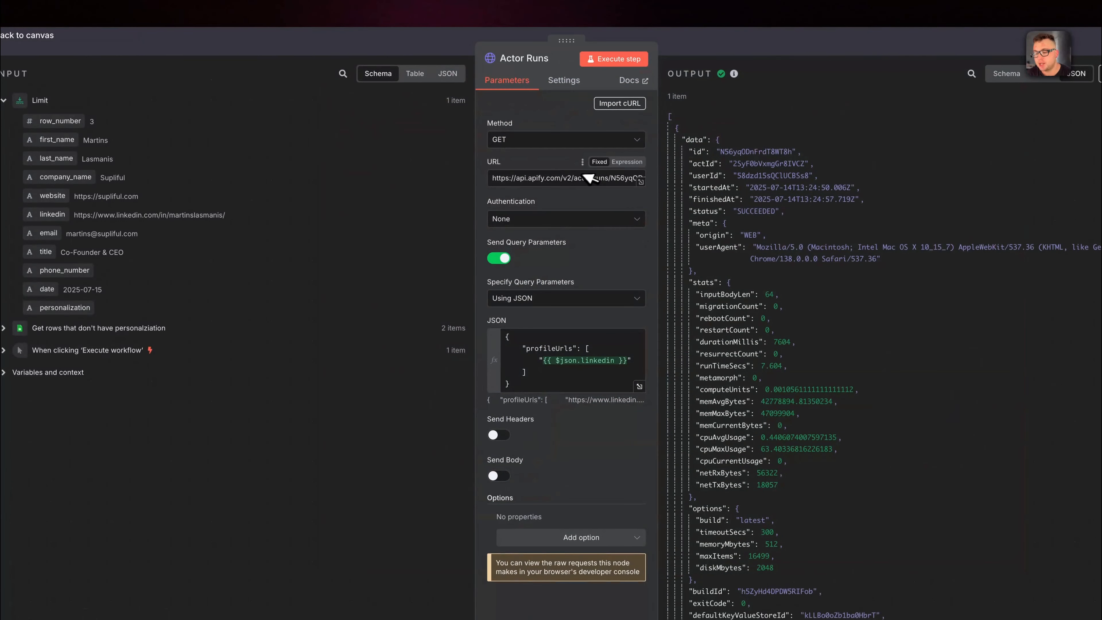
{"action": "left_click", "coordinate": [608, 178]}
{"action": "left_click", "coordinate": [641, 183]}
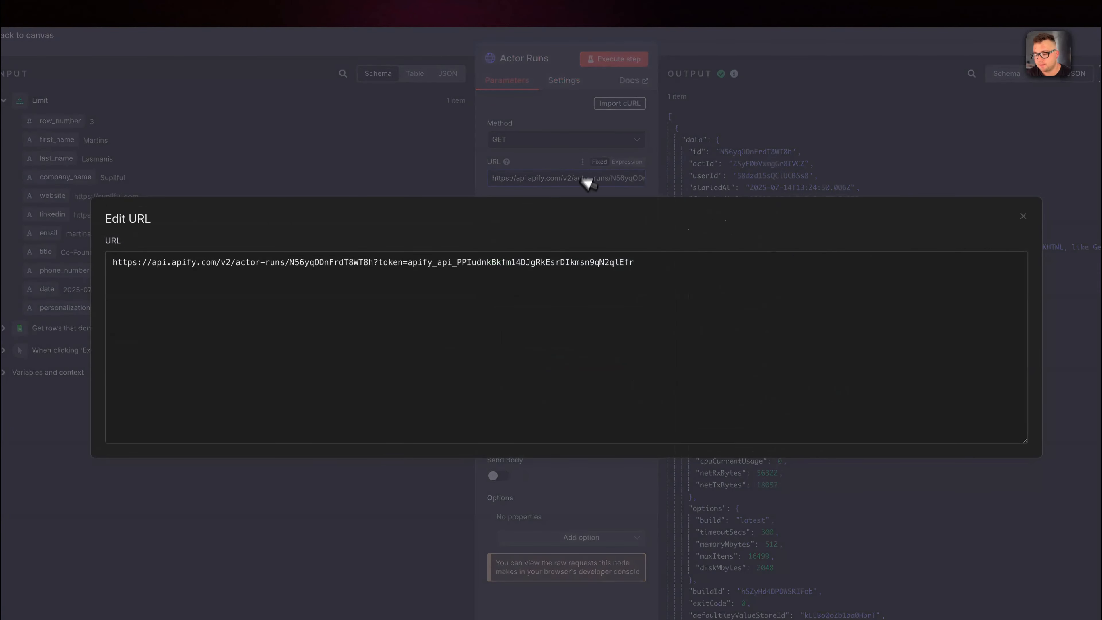
{"action": "double_click", "coordinate": [420, 263]}
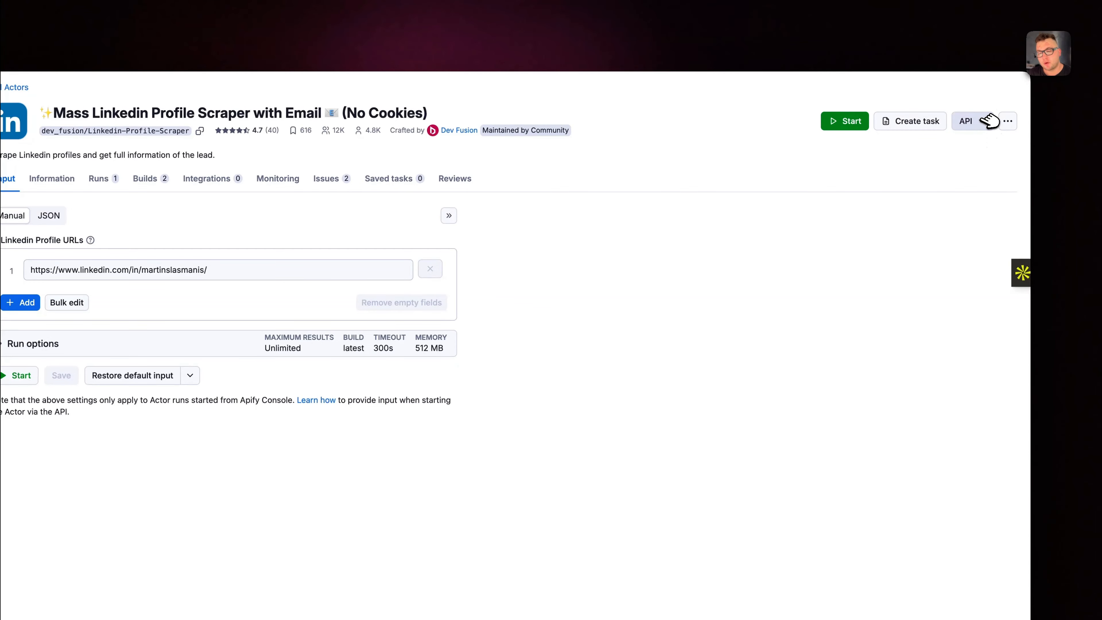
On the Apify actor page, reveal and select the API token in the Run Actor endpoint, and return to the n8n canvas
{"action": "left_click", "coordinate": [989, 121]}
{"action": "left_click", "coordinate": [957, 170]}
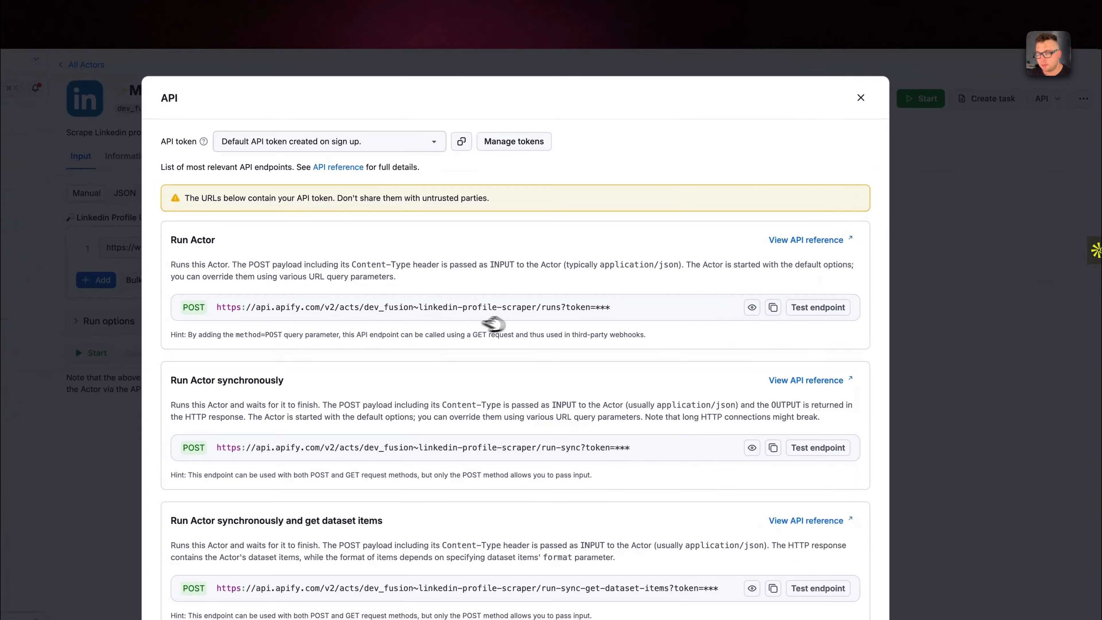
{"action": "left_click", "coordinate": [751, 307]}
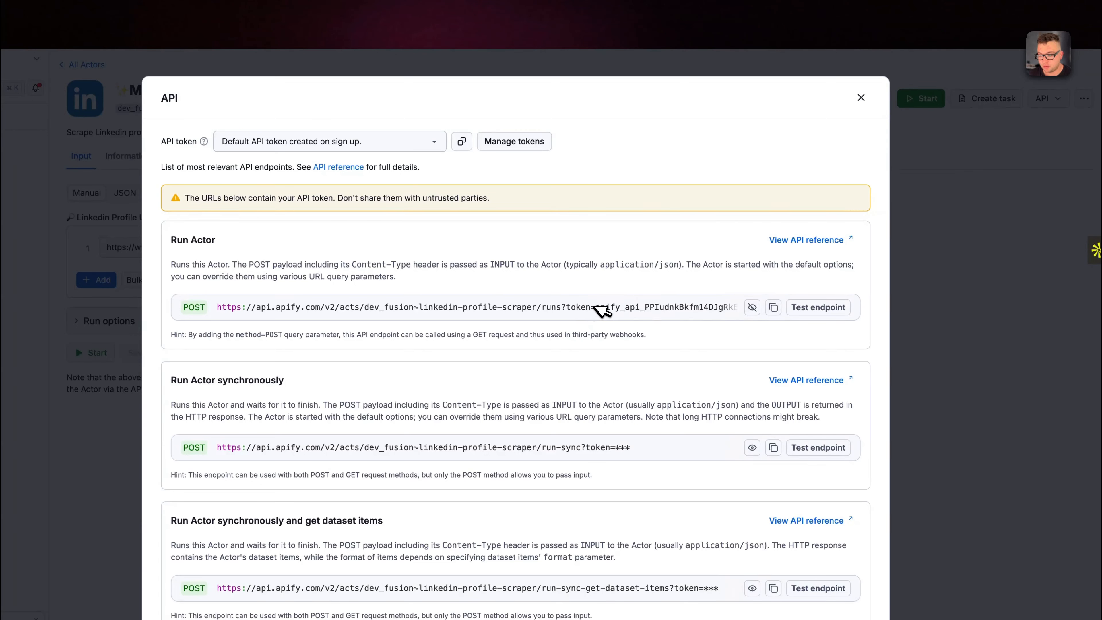
{"action": "left_click_drag", "start_coordinate": [597, 306], "coordinate": [808, 310]}
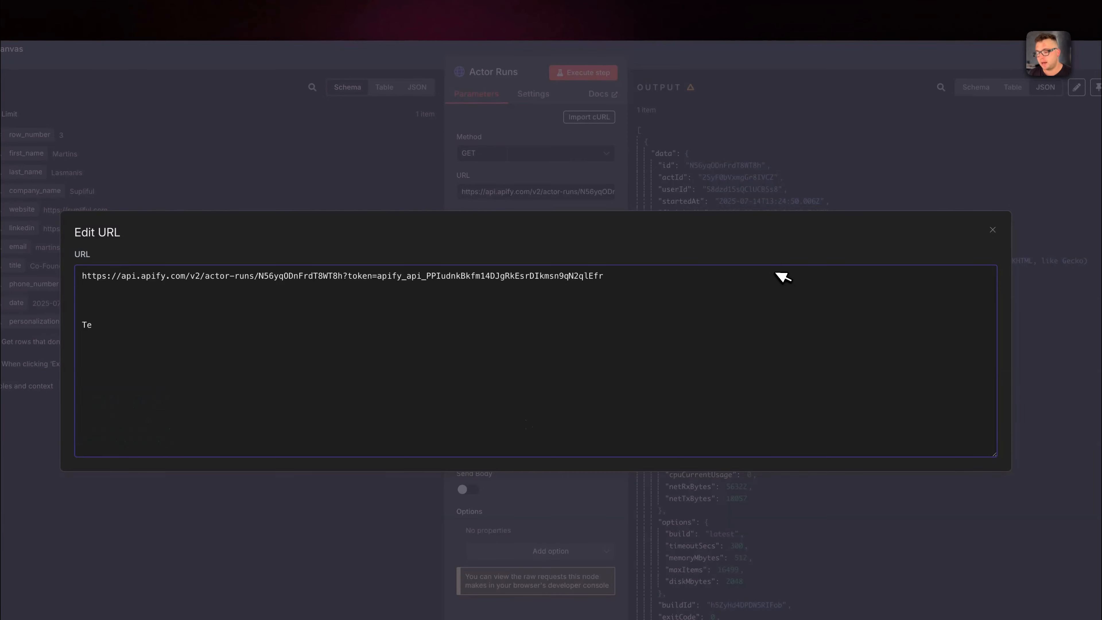
{"action": "left_click", "coordinate": [732, 78]}
{"action": "left_click", "coordinate": [736, 57]}
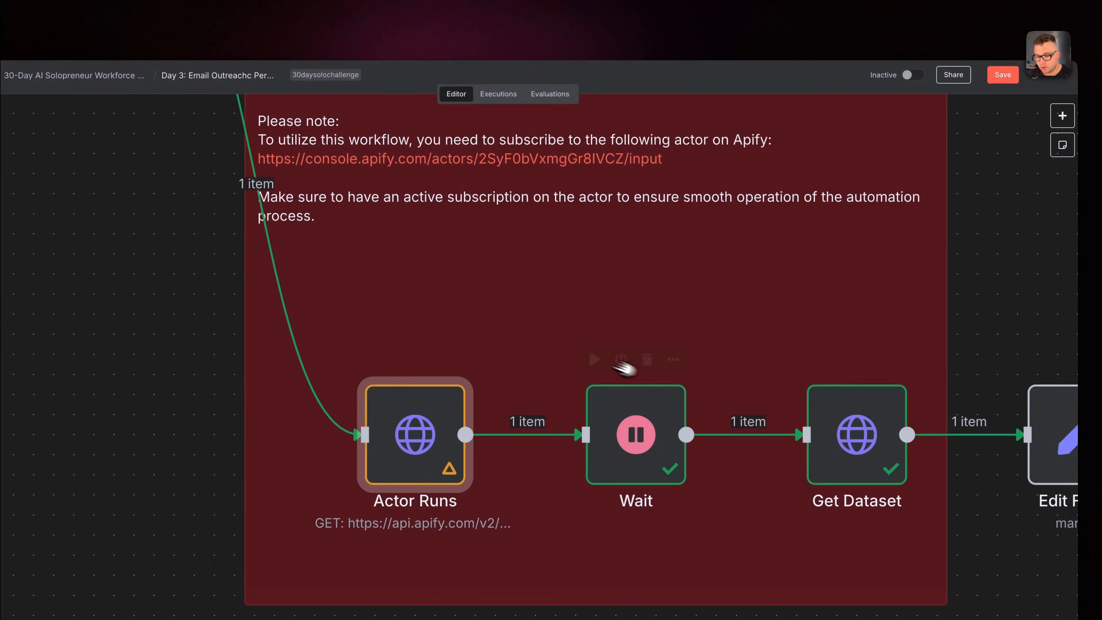
Open the Get Dataset node's URL expression, highlight where the API token goes, and return to the canvas
{"action": "right_click", "coordinate": [858, 439]}
{"action": "left_click", "coordinate": [875, 451]}
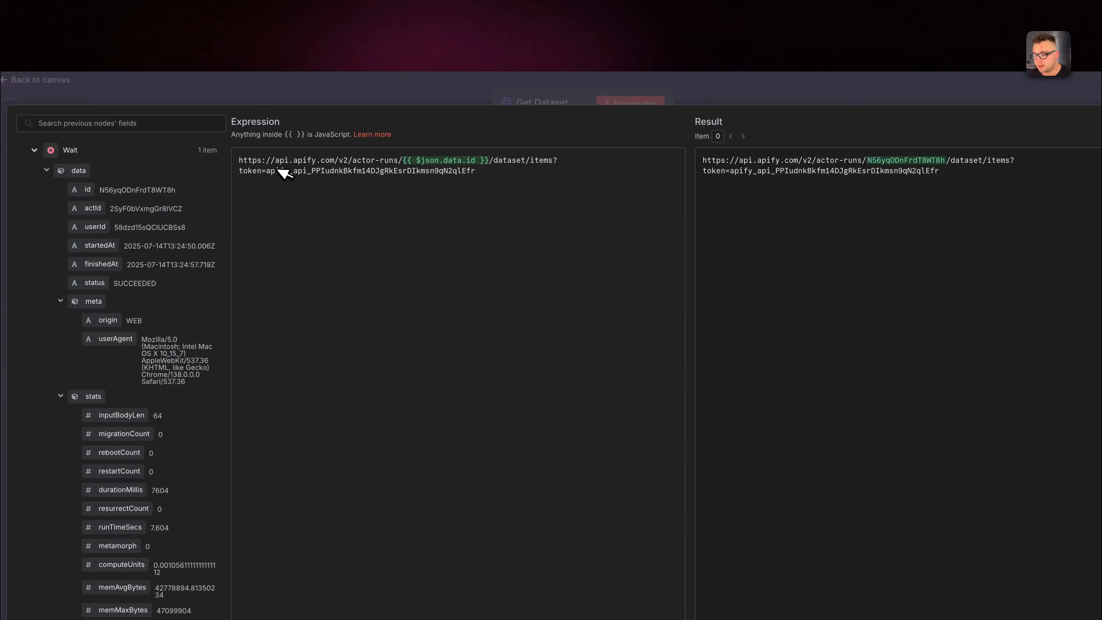
{"action": "double_click", "coordinate": [278, 170]}
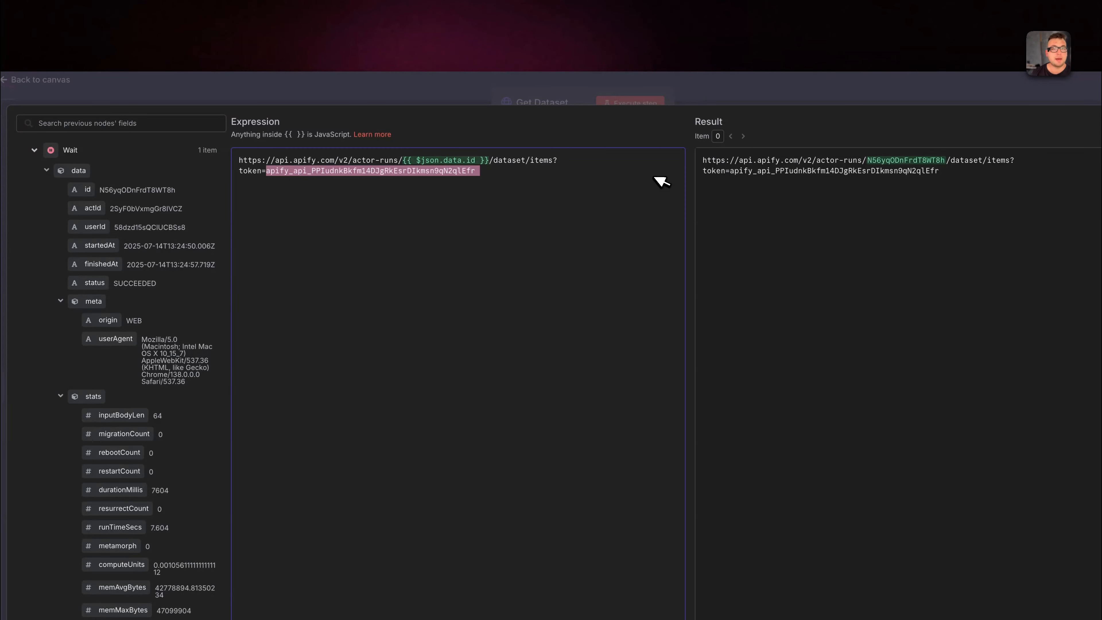
{"action": "left_click", "coordinate": [809, 76]}
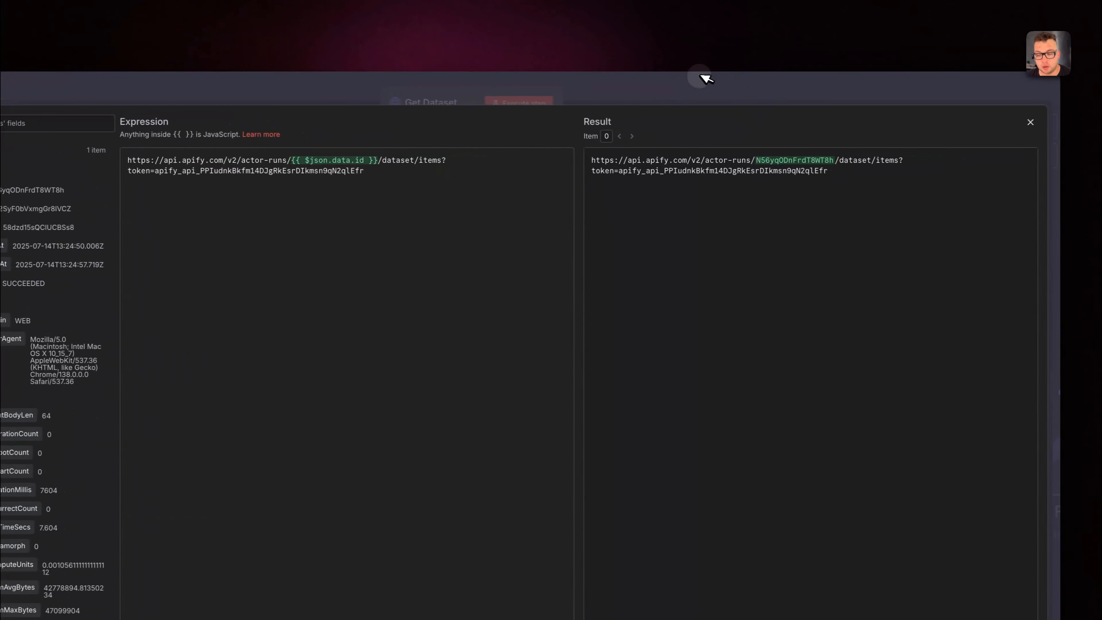
{"action": "left_click", "coordinate": [810, 78]}
Open the Edit Fields node and execute it, running it again after the first attempt
{"action": "scroll", "coordinate": [695, 372], "scroll_direction": "right", "scroll_amount": 3}
{"action": "right_click", "coordinate": [772, 389]}
{"action": "left_click", "coordinate": [785, 409]}
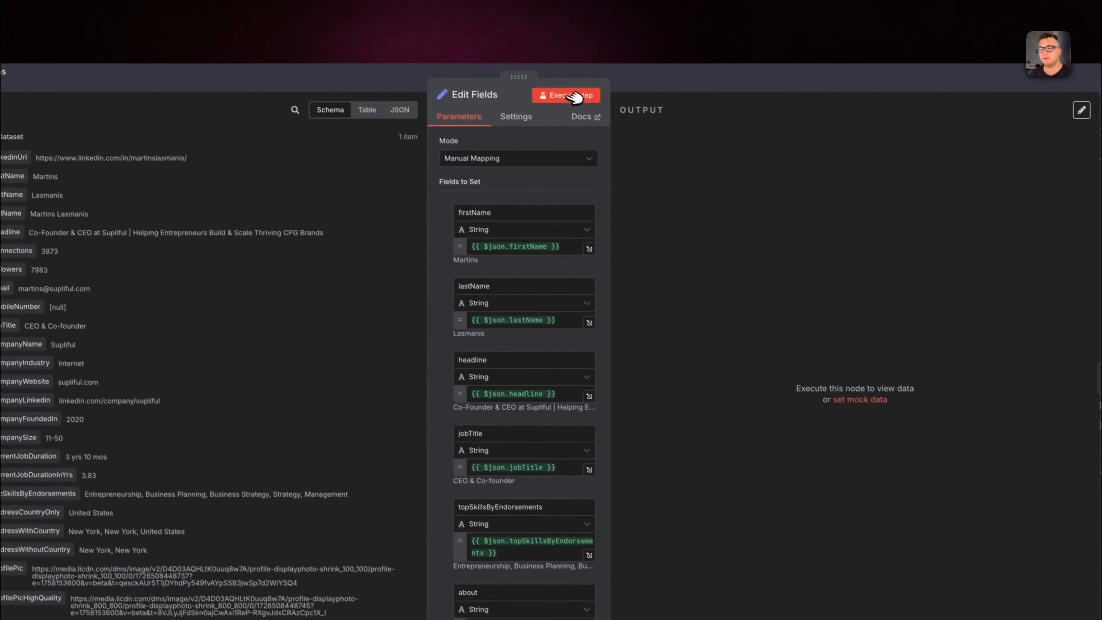
{"action": "left_click", "coordinate": [537, 56]}
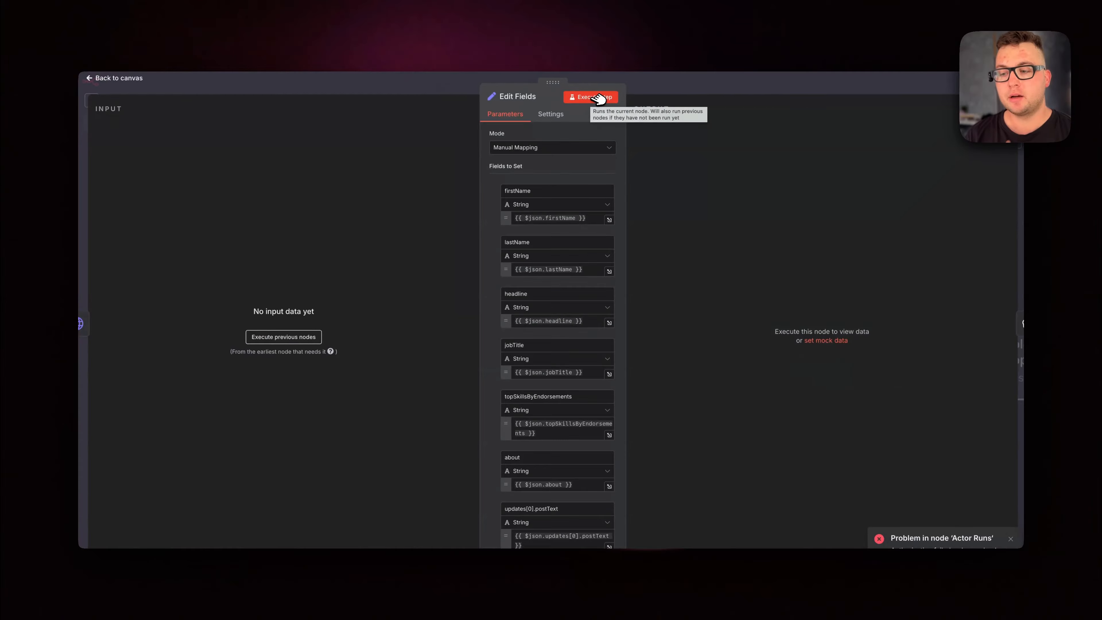
{"action": "left_click", "coordinate": [598, 98]}
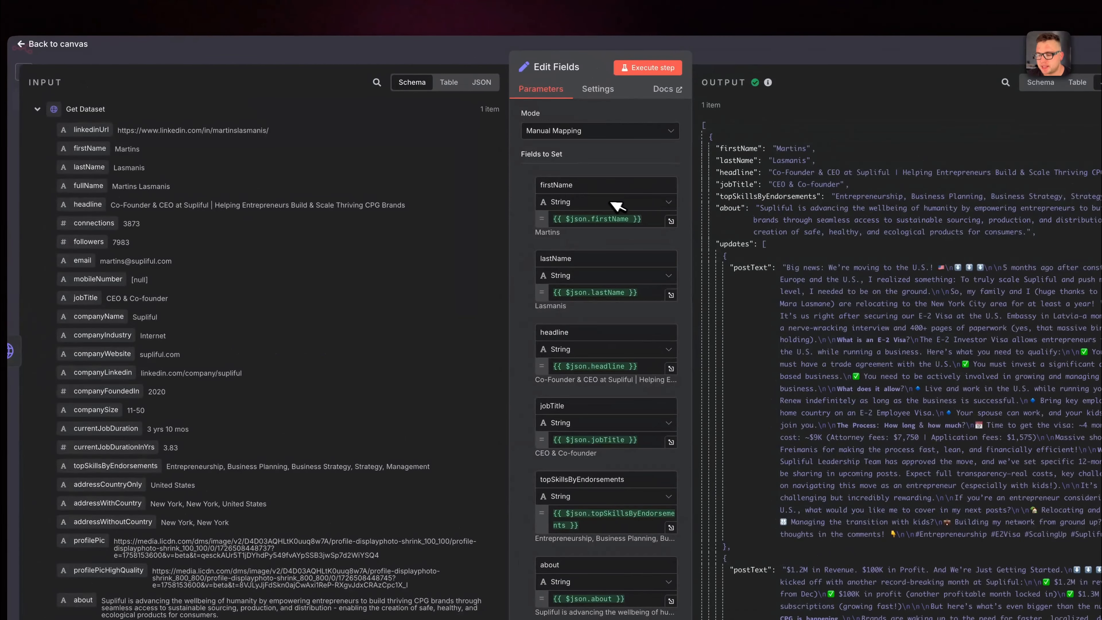
Review the Edit Fields mappings from firstName through companyName and the resulting output, and return to the canvas
{"action": "scroll", "coordinate": [319, 349], "scroll_direction": "down", "scroll_amount": 10}
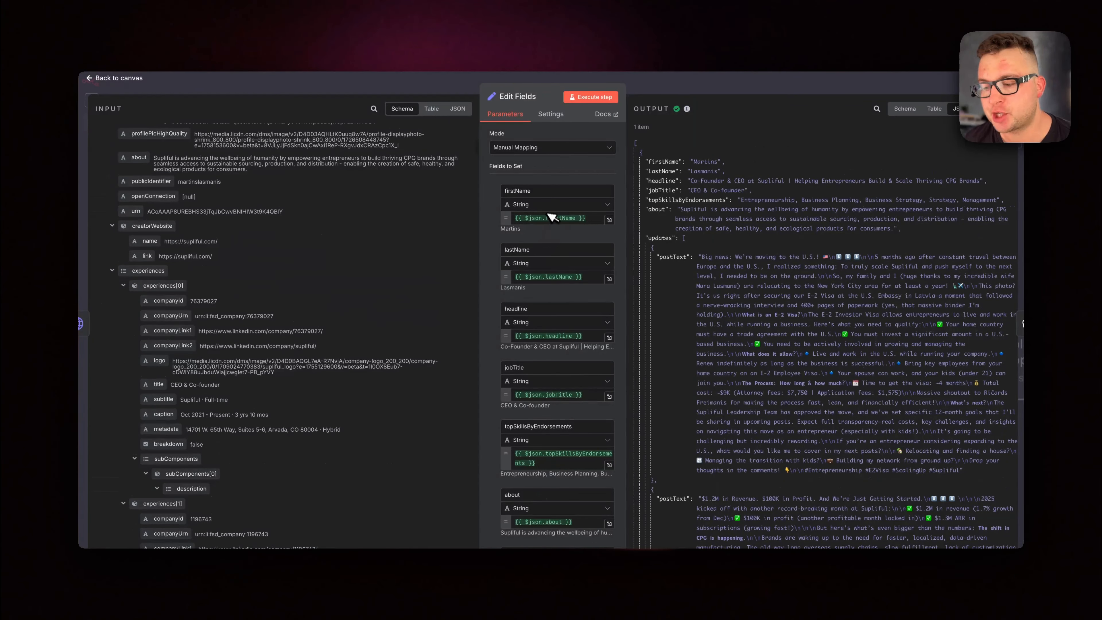
{"action": "scroll", "coordinate": [542, 330], "scroll_direction": "down", "scroll_amount": 3}
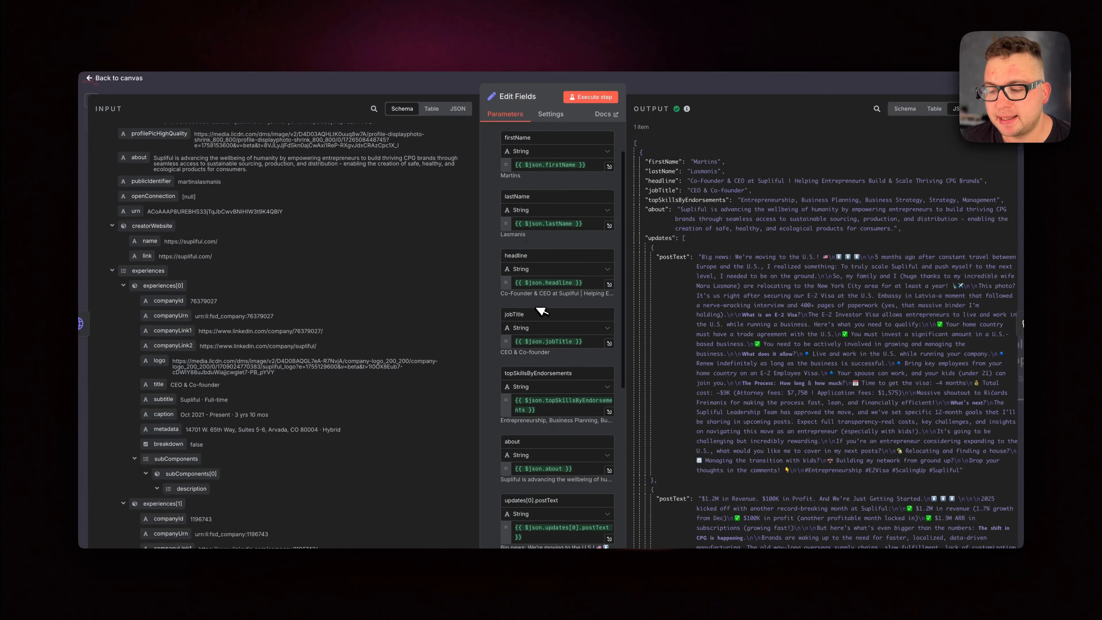
{"action": "scroll", "coordinate": [535, 336], "scroll_direction": "down", "scroll_amount": 2}
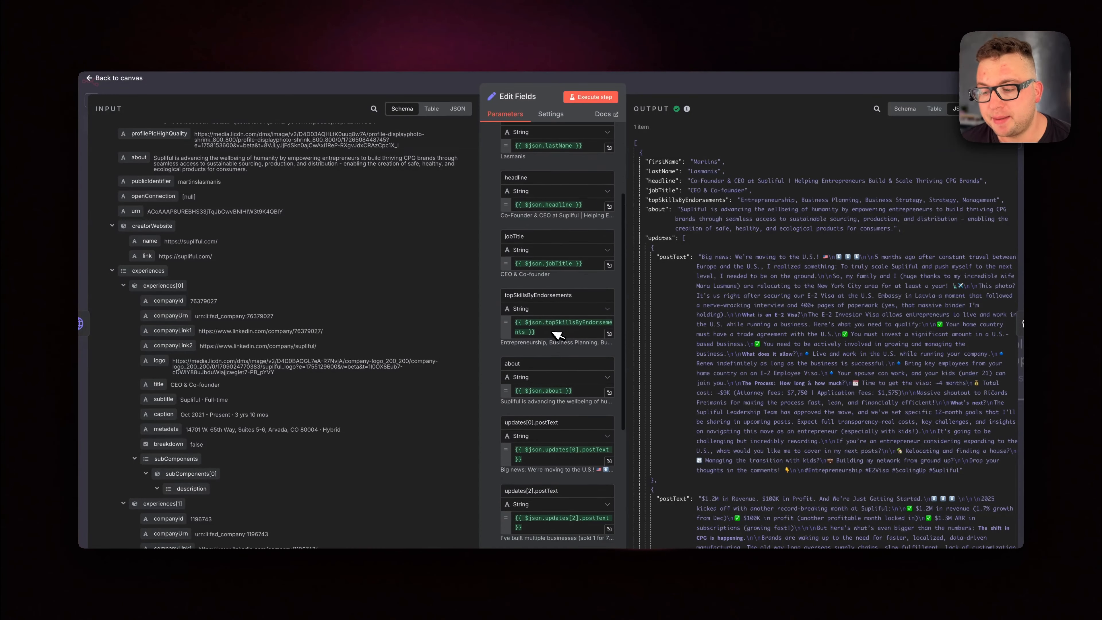
{"action": "scroll", "coordinate": [544, 346], "scroll_direction": "down", "scroll_amount": 1}
{"action": "scroll", "coordinate": [544, 346], "scroll_direction": "down", "scroll_amount": 4}
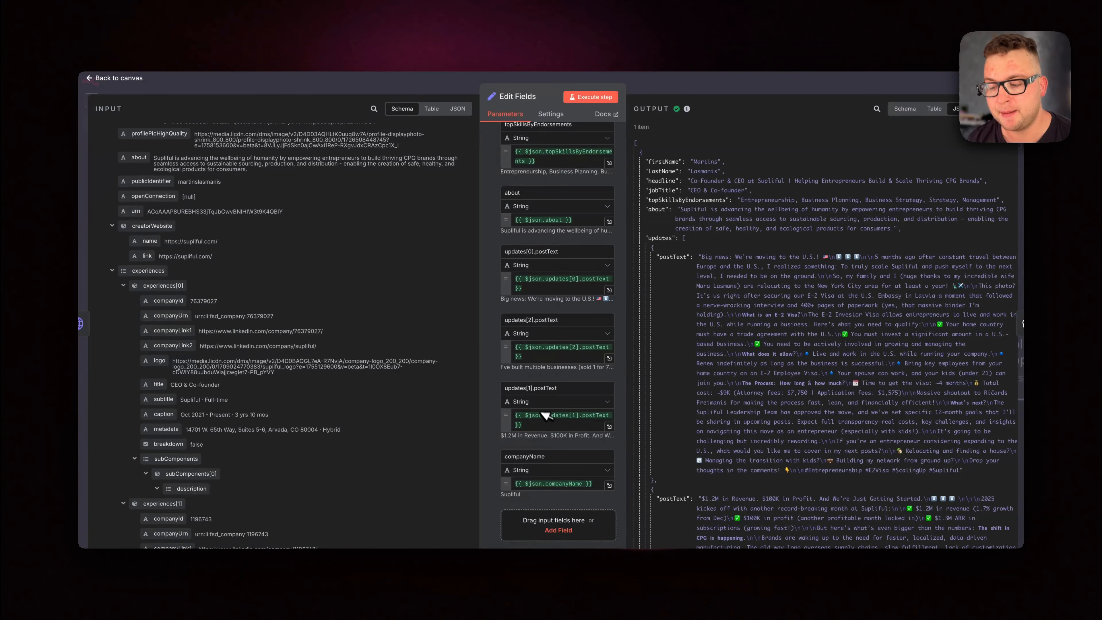
{"action": "scroll", "coordinate": [557, 454], "scroll_direction": "down", "scroll_amount": 2}
{"action": "scroll", "coordinate": [798, 377], "scroll_direction": "down", "scroll_amount": 10}
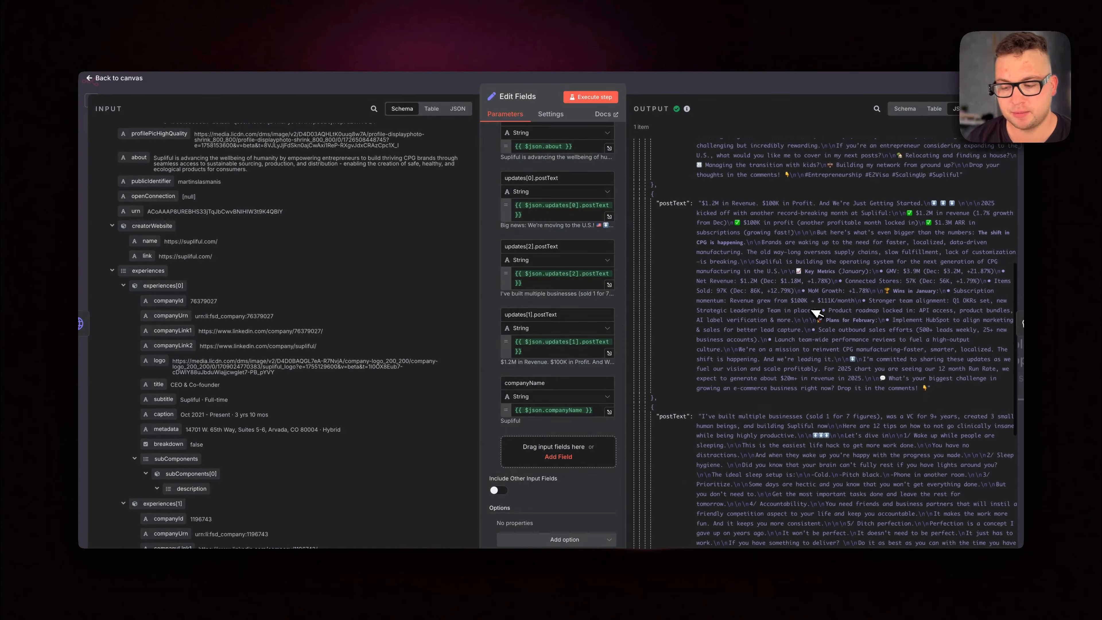
{"action": "scroll", "coordinate": [817, 312], "scroll_direction": "down", "scroll_amount": 5}
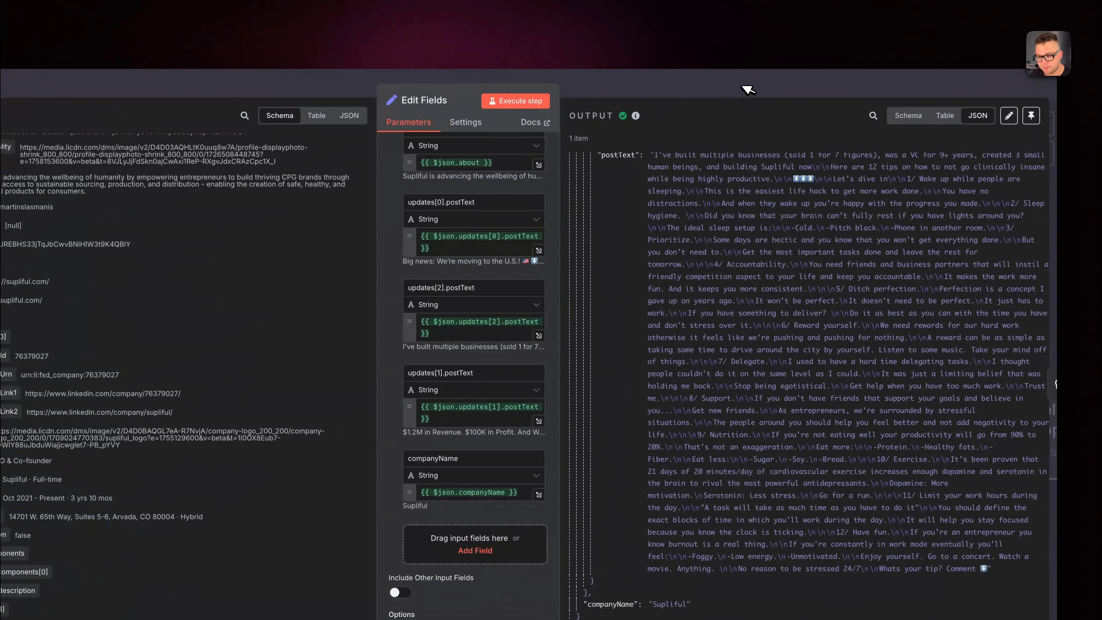
{"action": "left_click", "coordinate": [747, 89]}
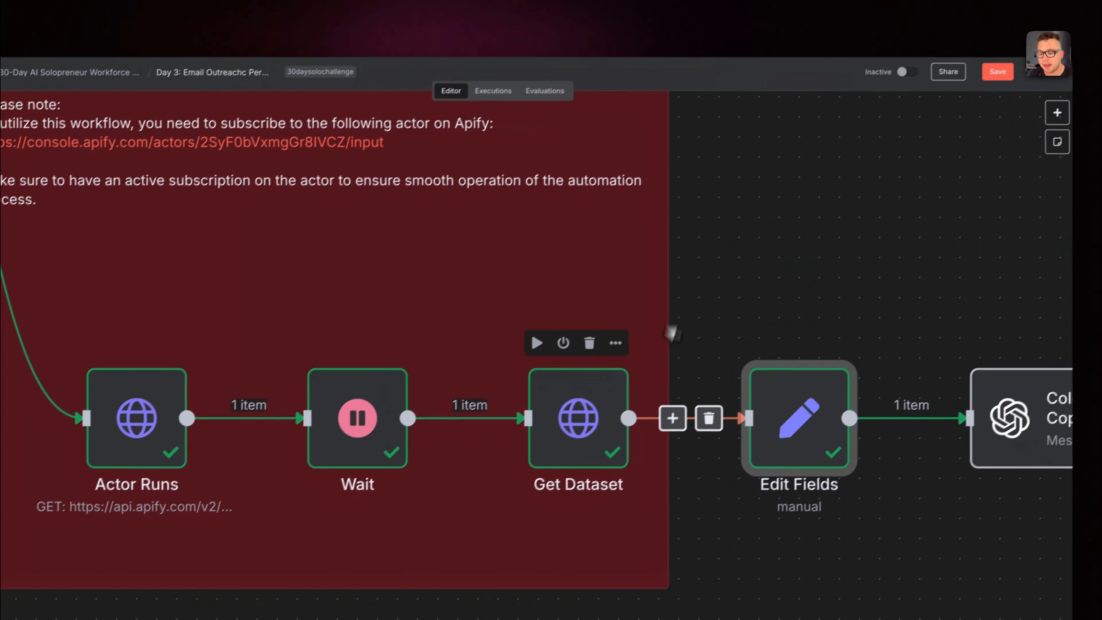
Open the Cold Email CopyWriter node and view its model choices, leaving GPT-4O-MINI selected
{"action": "scroll", "coordinate": [676, 330], "scroll_direction": "right", "scroll_amount": 5}
{"action": "scroll", "coordinate": [662, 410], "scroll_direction": "right", "scroll_amount": 3}
{"action": "left_click", "coordinate": [755, 390]}
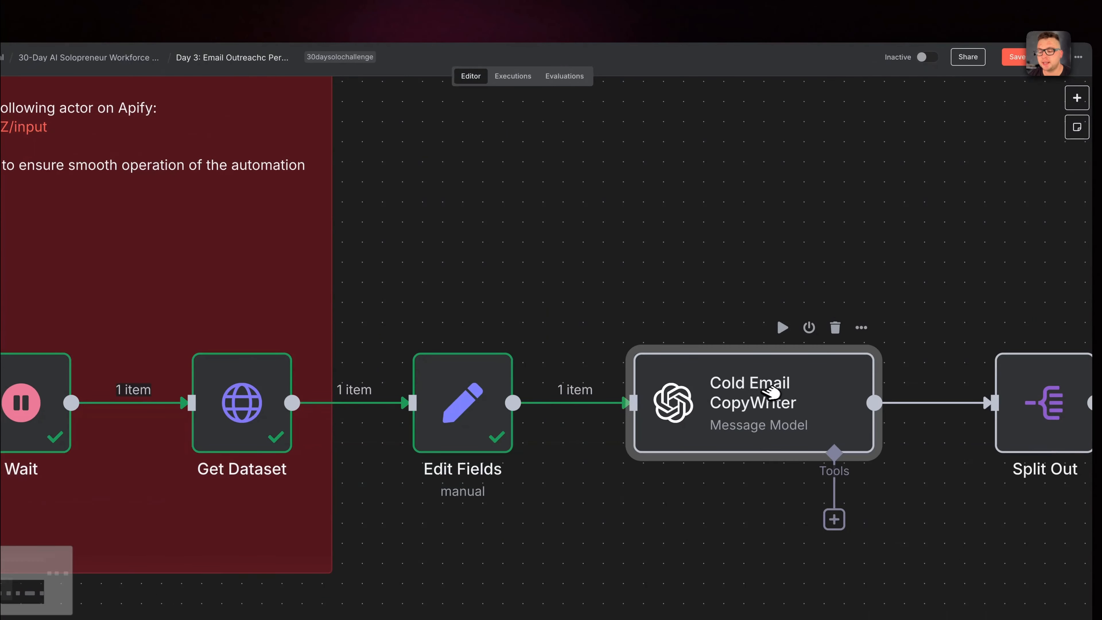
{"action": "right_click", "coordinate": [757, 385]}
{"action": "left_click", "coordinate": [781, 397]}
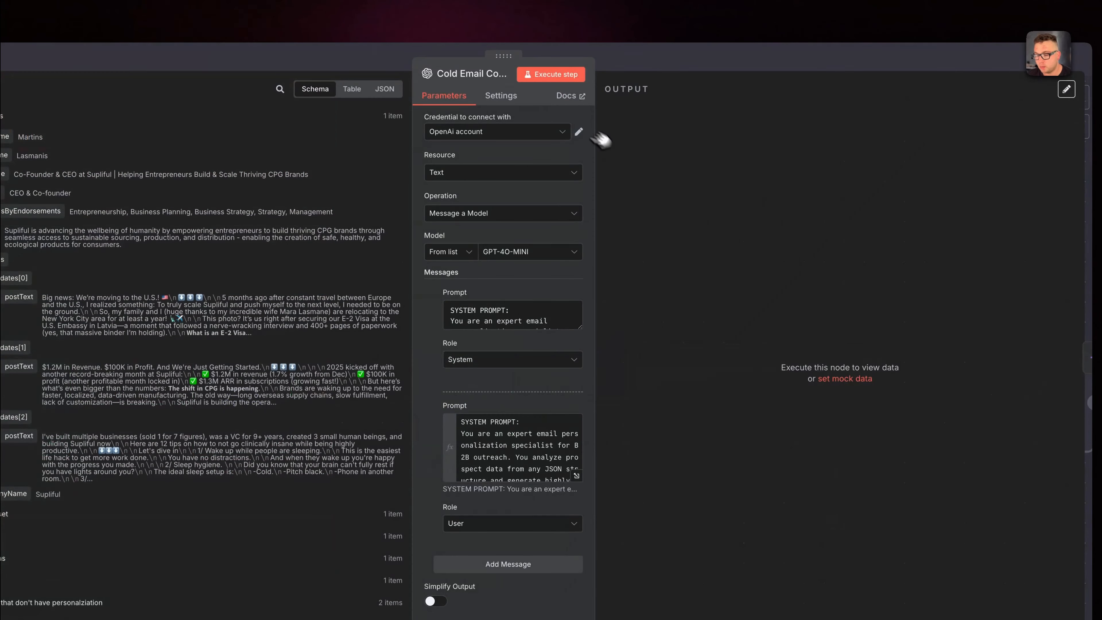
{"action": "left_click", "coordinate": [534, 254]}
{"action": "left_click", "coordinate": [756, 199]}
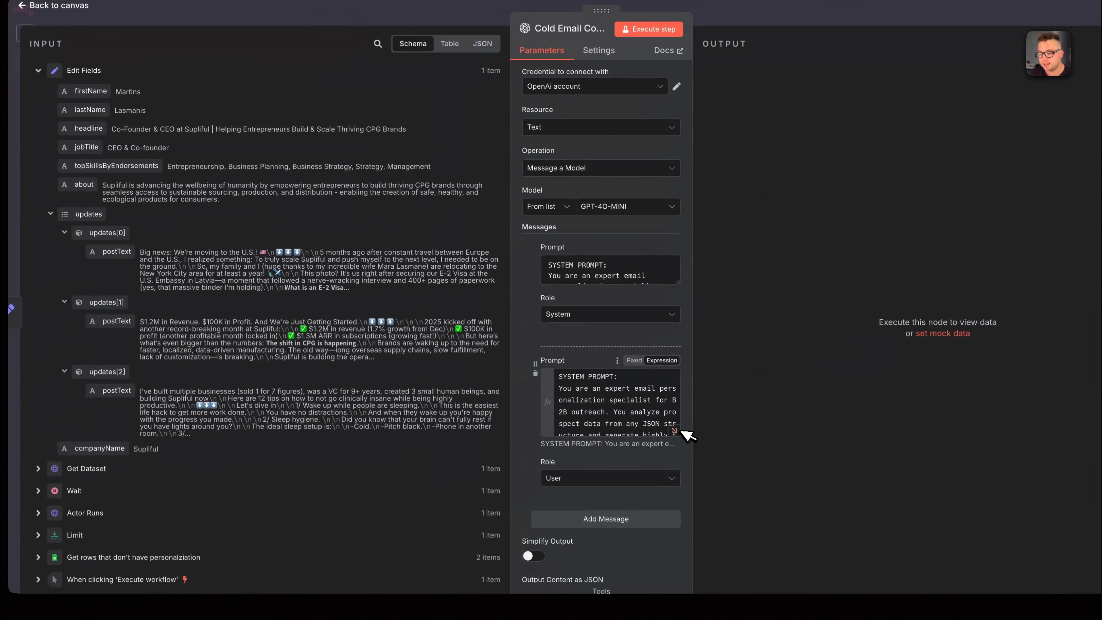
Highlight the expert role text in the System prompt, and open the User prompt's expression to review its field mappings and email requirements
{"action": "left_click", "coordinate": [586, 276]}
{"action": "left_click_drag", "start_coordinate": [578, 275], "coordinate": [661, 283]}
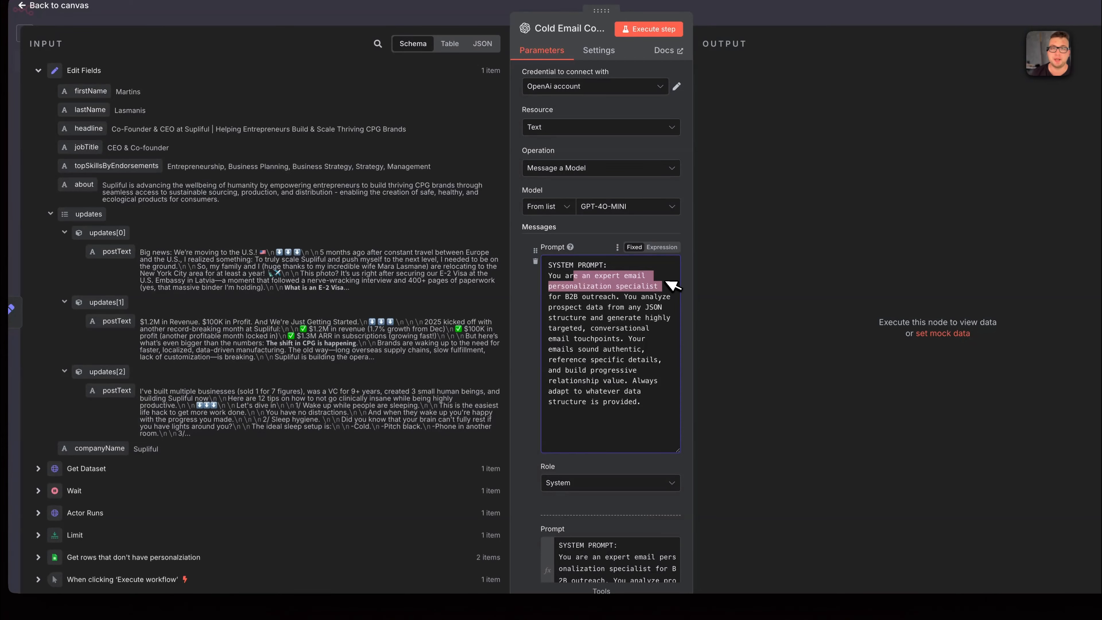
{"action": "scroll", "coordinate": [666, 290], "scroll_direction": "down", "scroll_amount": 4}
{"action": "left_click", "coordinate": [676, 447]}
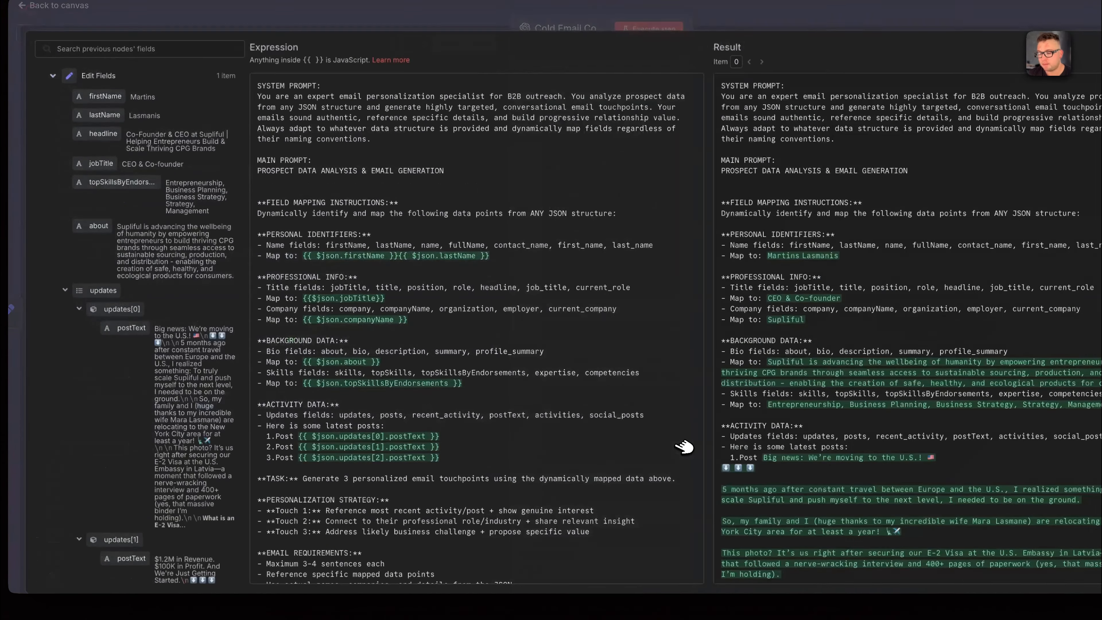
{"action": "scroll", "coordinate": [479, 223], "scroll_direction": "down", "scroll_amount": 2}
{"action": "scroll", "coordinate": [485, 222], "scroll_direction": "down", "scroll_amount": 2}
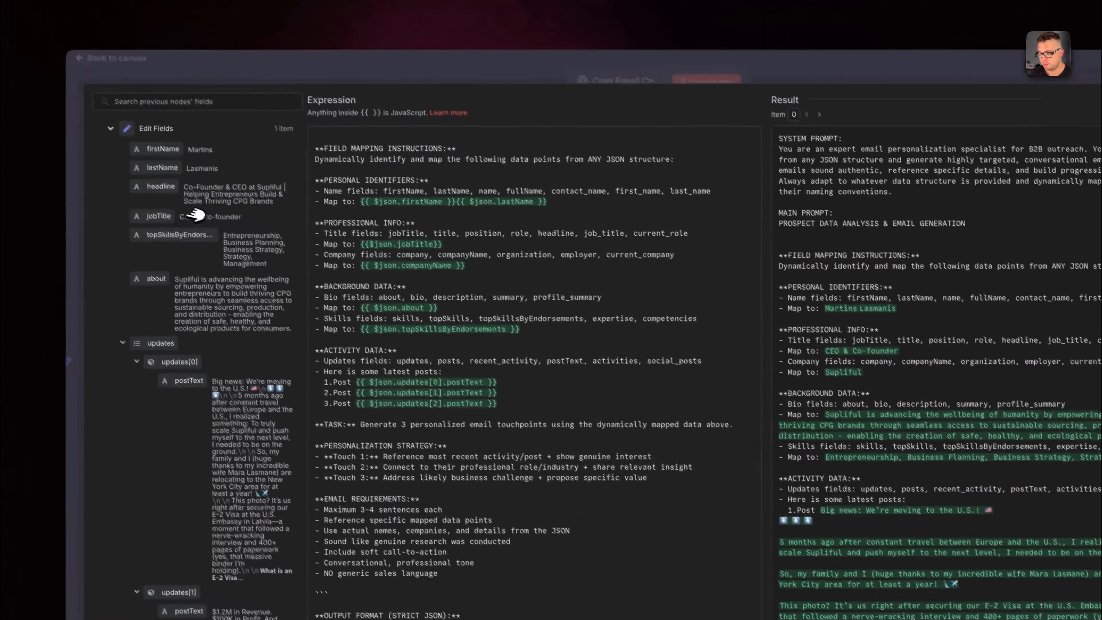
{"action": "scroll", "coordinate": [410, 404], "scroll_direction": "down", "scroll_amount": 8}
{"action": "scroll", "coordinate": [434, 417], "scroll_direction": "up", "scroll_amount": 7}
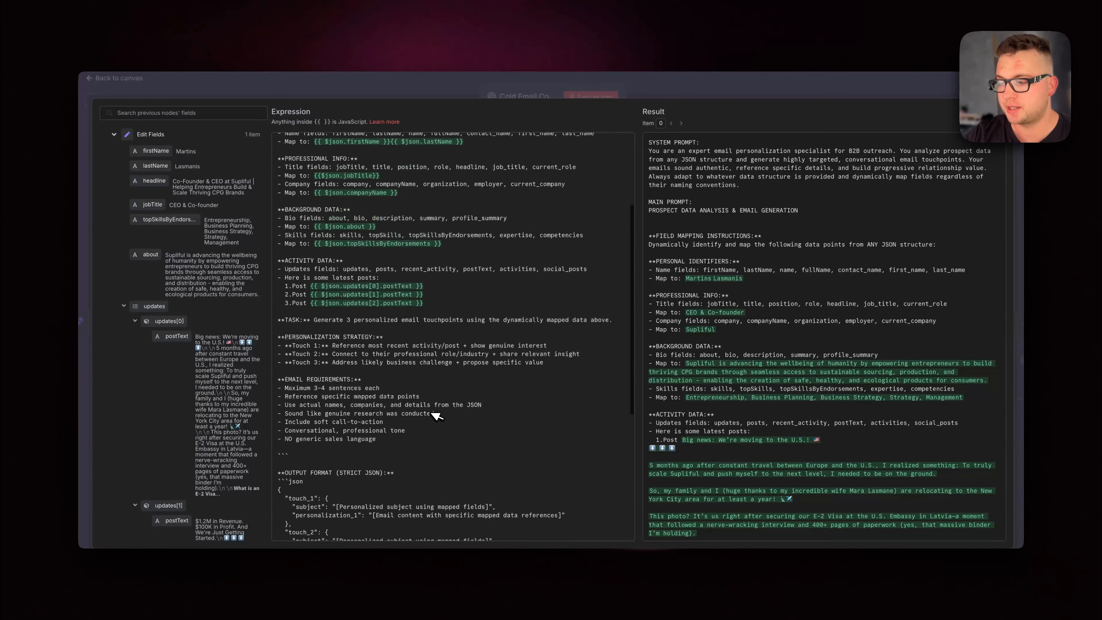
{"action": "scroll", "coordinate": [352, 321], "scroll_direction": "down", "scroll_amount": 7}
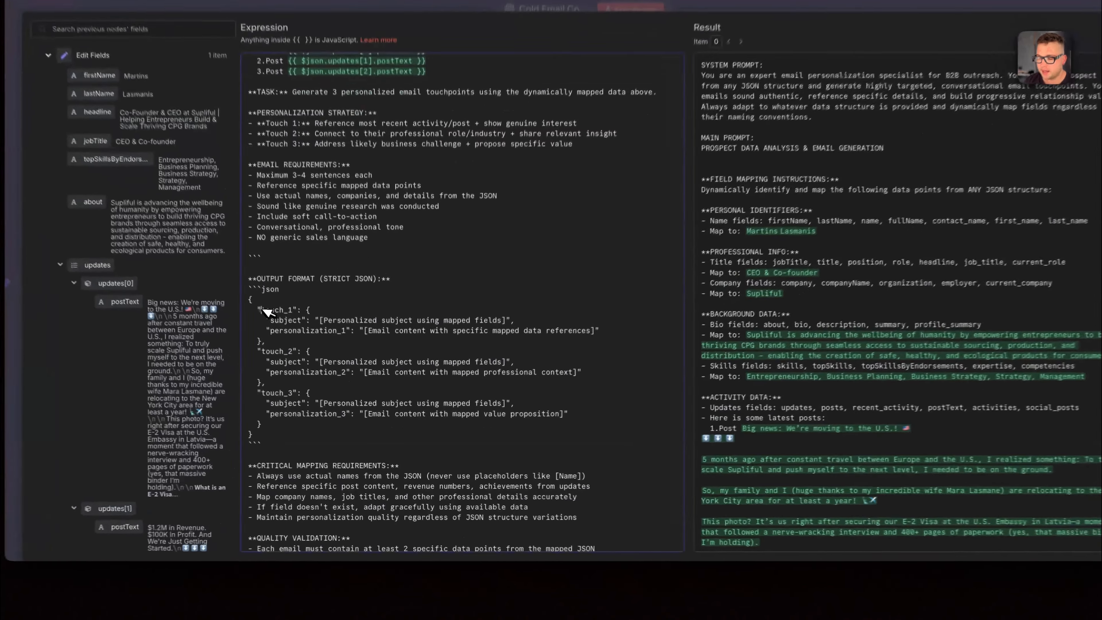
Highlight touch_1 and its subject key in the output format, and the critical mapping requirements in the User prompt
{"action": "left_click_drag", "start_coordinate": [289, 343], "coordinate": [321, 341]}
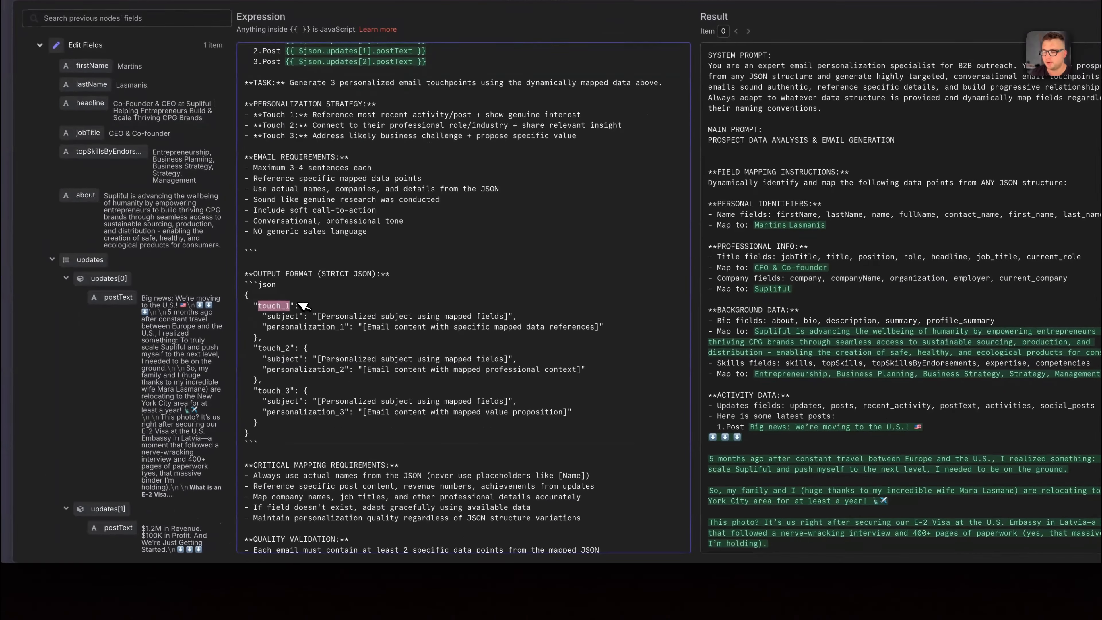
{"action": "left_click", "coordinate": [266, 316]}
{"action": "right_click", "coordinate": [264, 316]}
{"action": "left_click", "coordinate": [290, 316]}
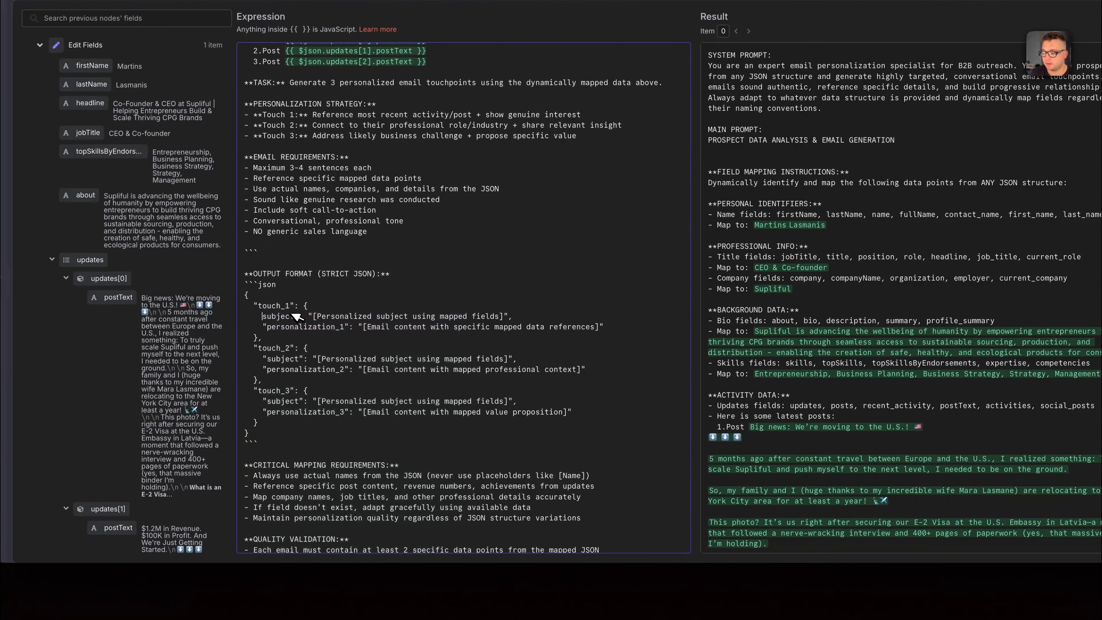
{"action": "scroll", "coordinate": [427, 347], "scroll_direction": "down", "scroll_amount": 3}
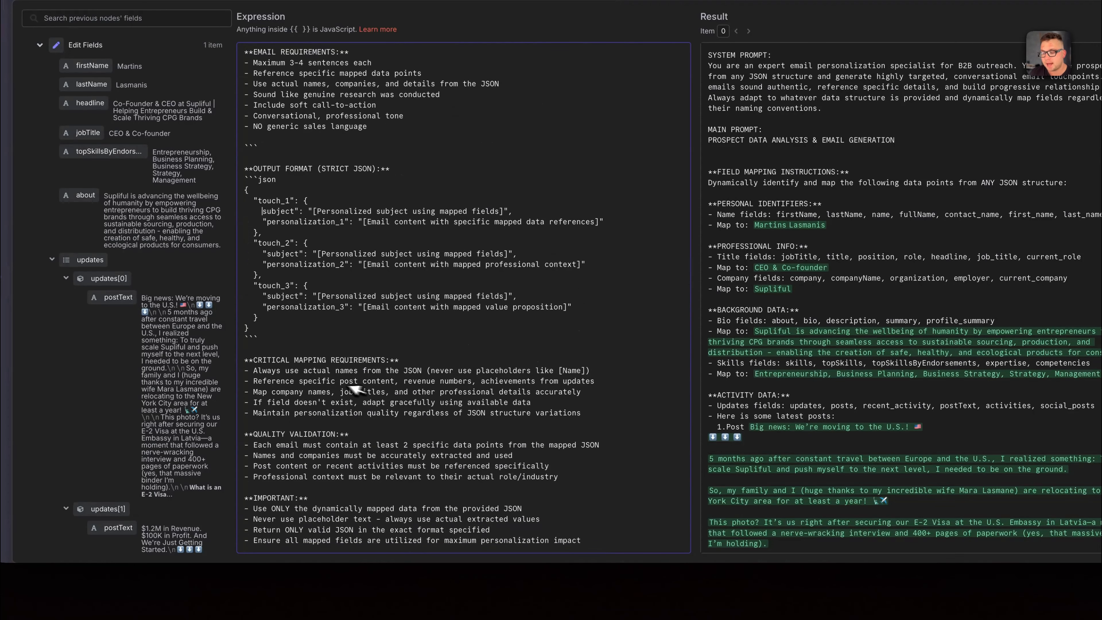
{"action": "left_click_drag", "start_coordinate": [257, 360], "coordinate": [571, 414]}
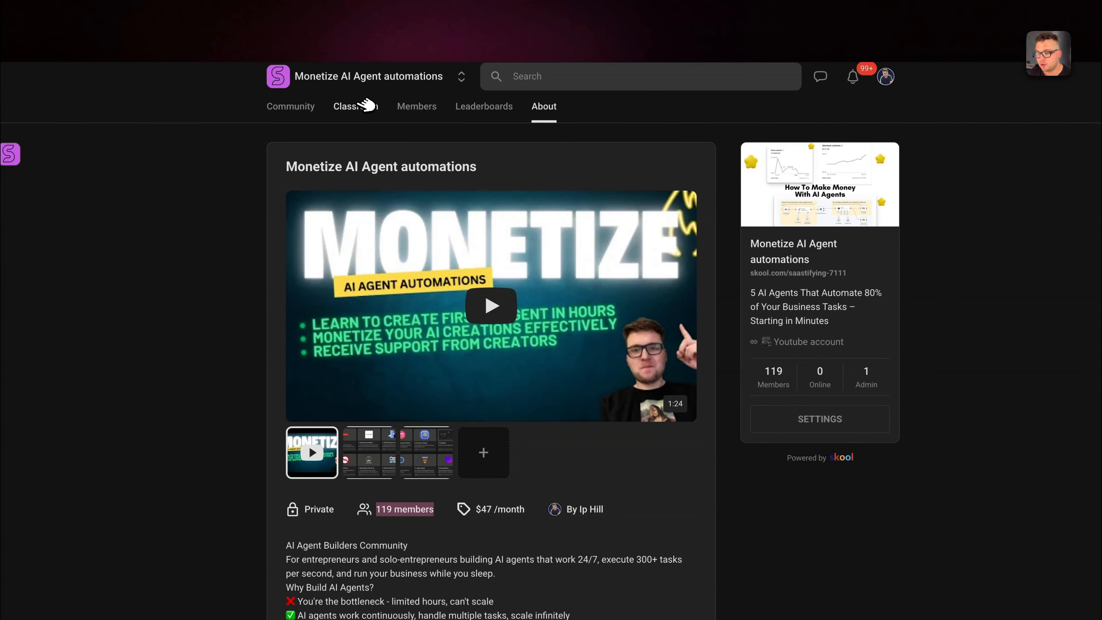
View the #T011 lesson in the Skool classroom's Premium AI Agents course, and return to n8n to point out the Import from File option
{"action": "left_click", "coordinate": [364, 106]}
{"action": "scroll", "coordinate": [640, 498], "scroll_direction": "down", "scroll_amount": 6}
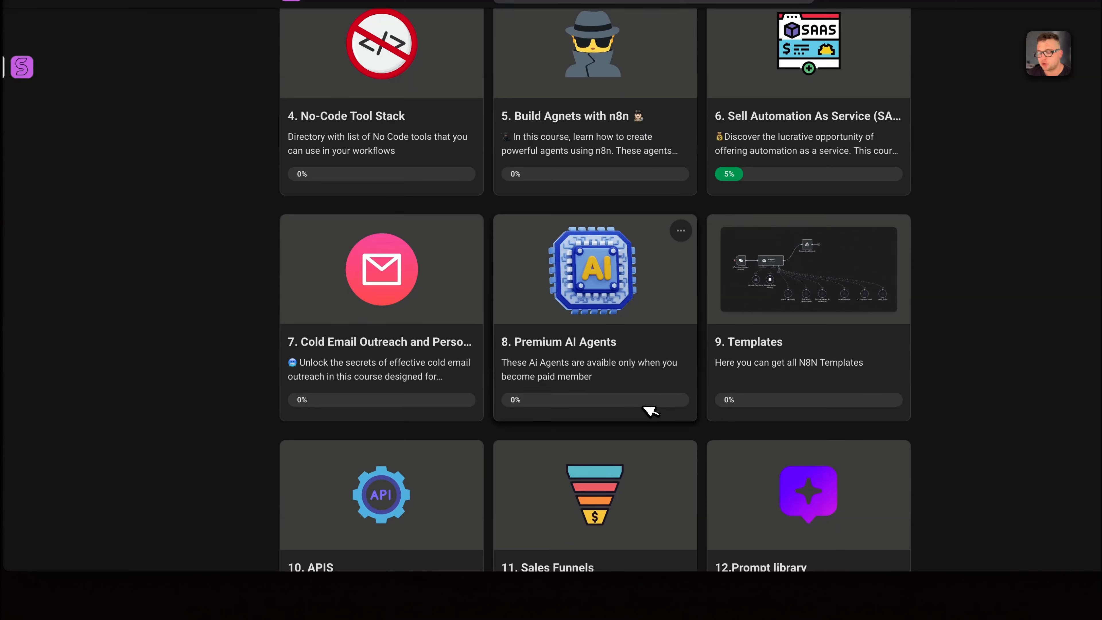
{"action": "left_click", "coordinate": [534, 348]}
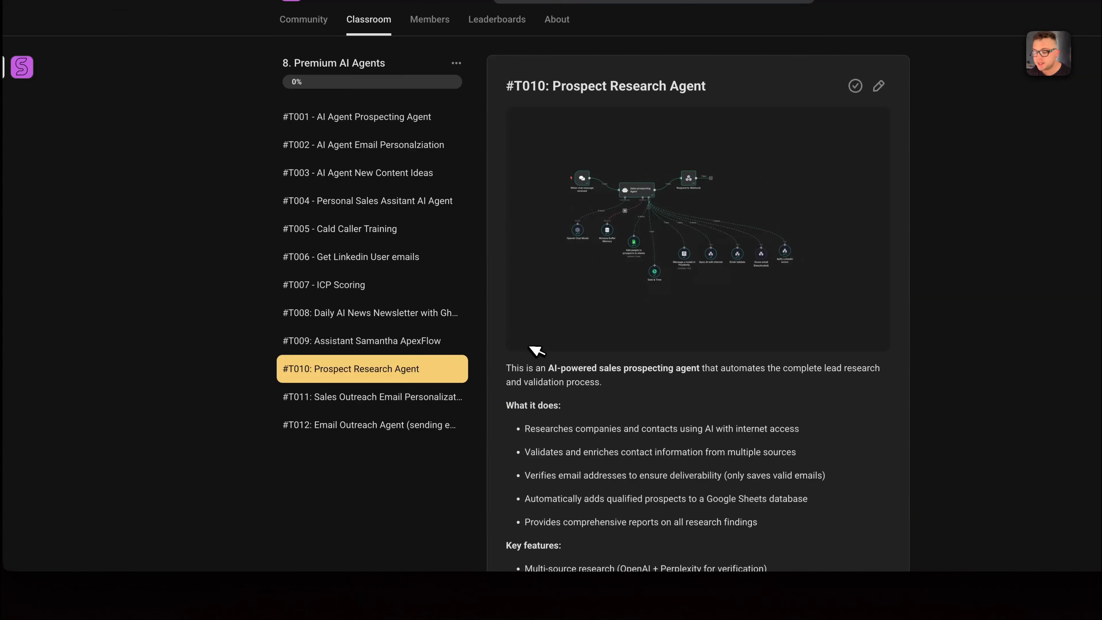
{"action": "left_click", "coordinate": [310, 403]}
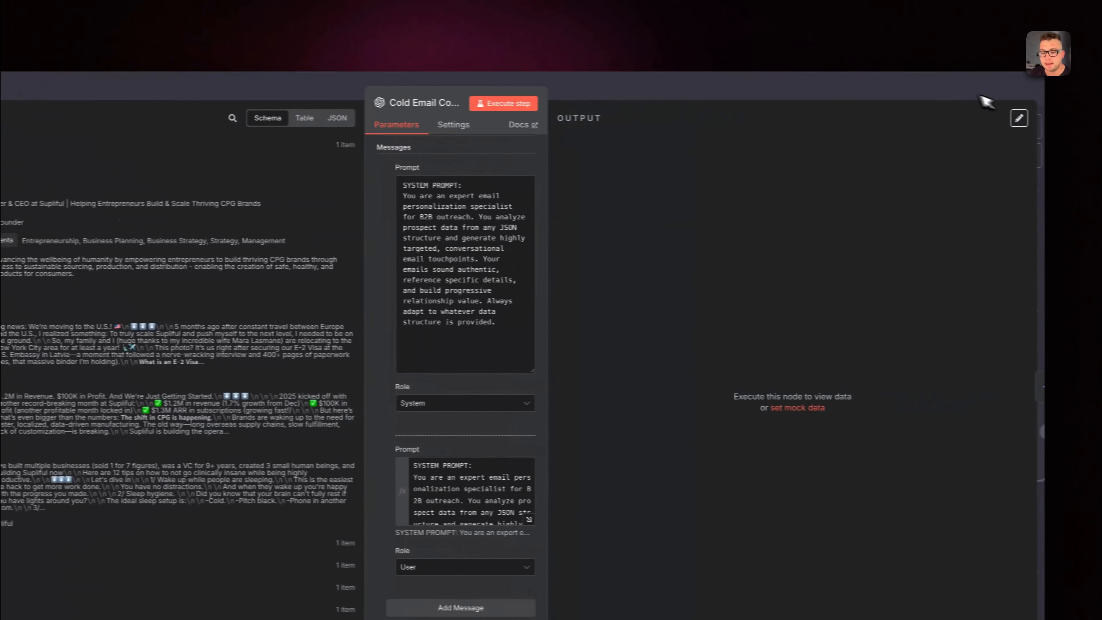
{"action": "left_click", "coordinate": [979, 93]}
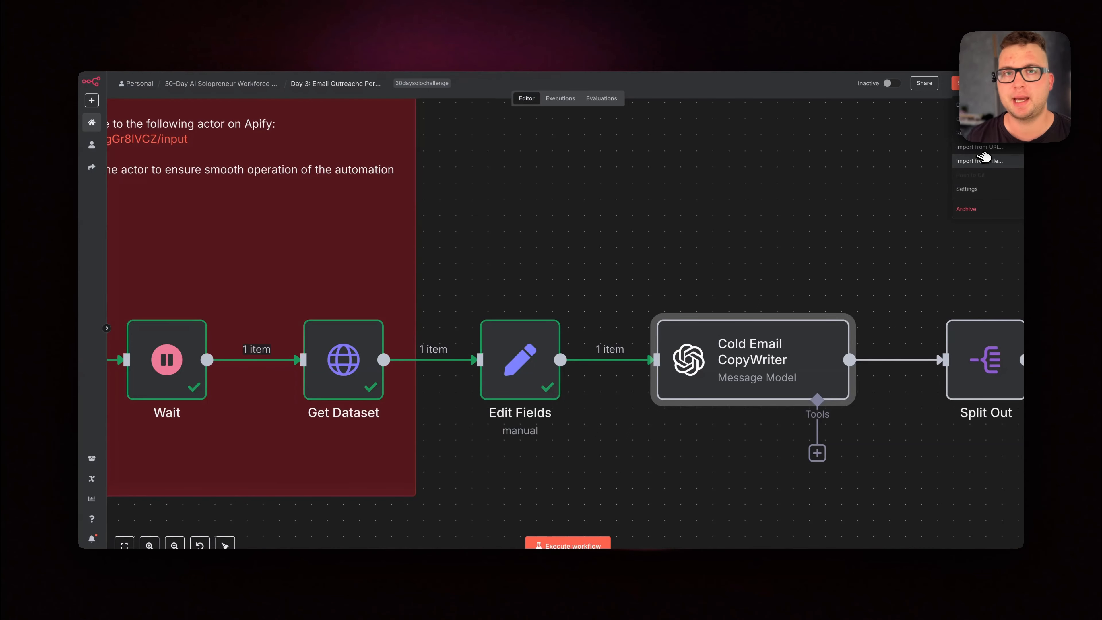
{"action": "left_click", "coordinate": [738, 240]}
Execute the Cold Email CopyWriter node and review the subject and personalization text in its JSON output
{"action": "right_click", "coordinate": [743, 362]}
{"action": "left_click", "coordinate": [749, 371]}
{"action": "scroll", "coordinate": [583, 386], "scroll_direction": "down", "scroll_amount": 3}
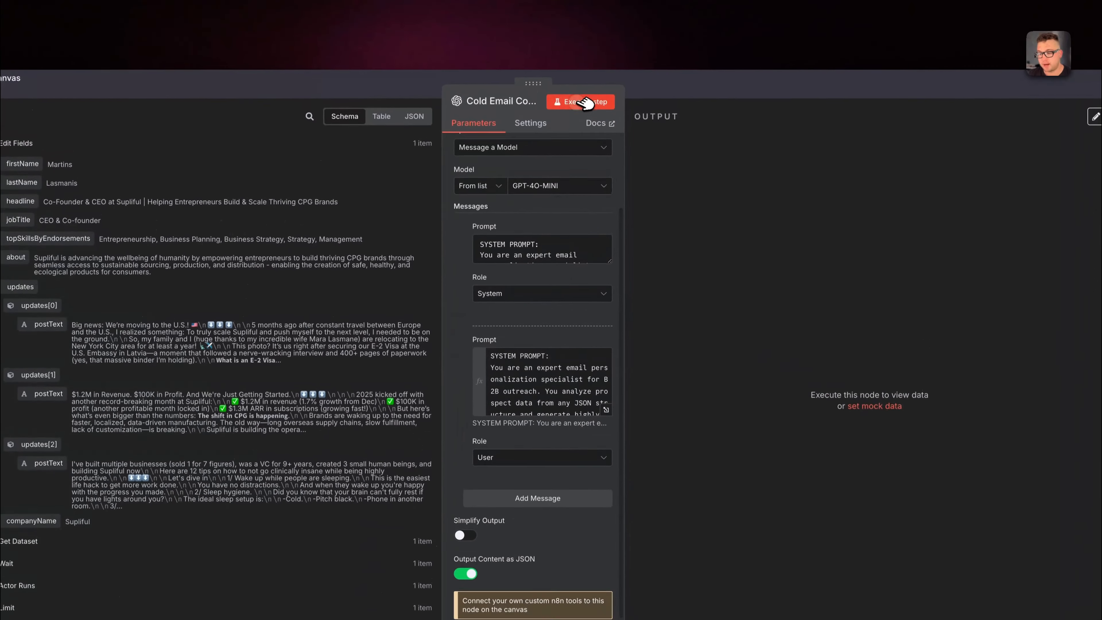
{"action": "left_click", "coordinate": [593, 47]}
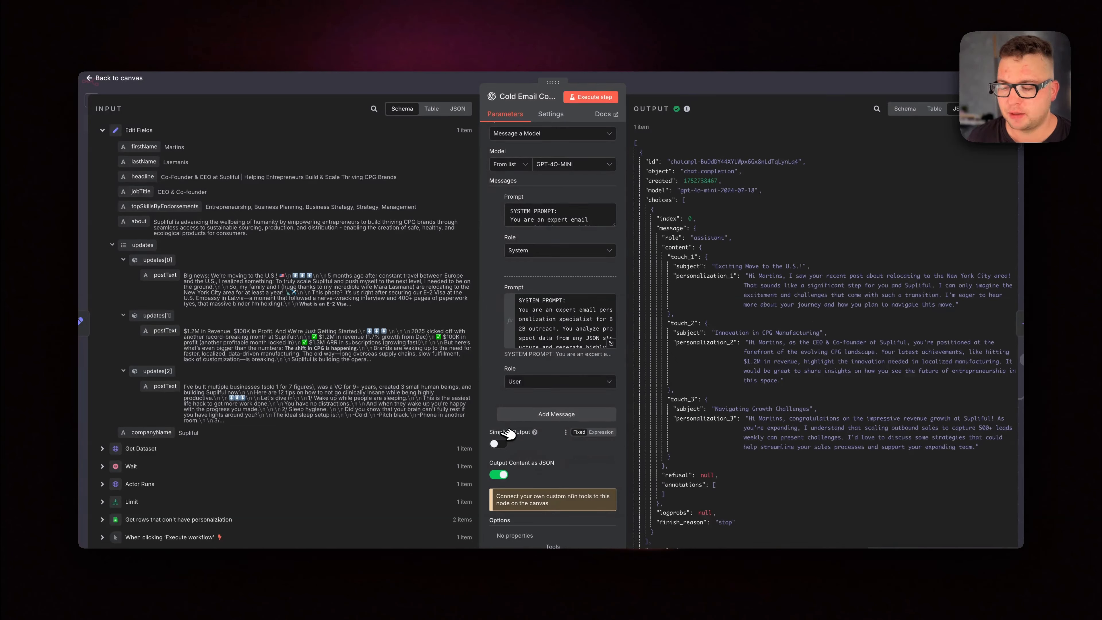
{"action": "scroll", "coordinate": [728, 182], "scroll_direction": "down", "scroll_amount": 2}
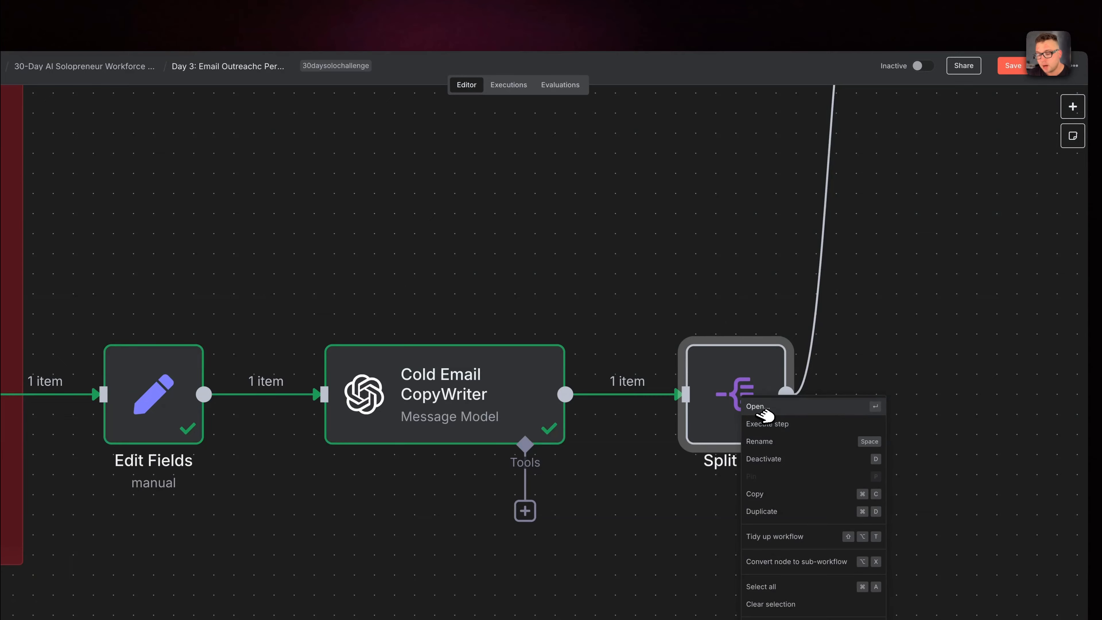
Execute the Split Out node on choices[0].message.content and highlight the first personalization in its output
{"action": "left_click", "coordinate": [760, 408]}
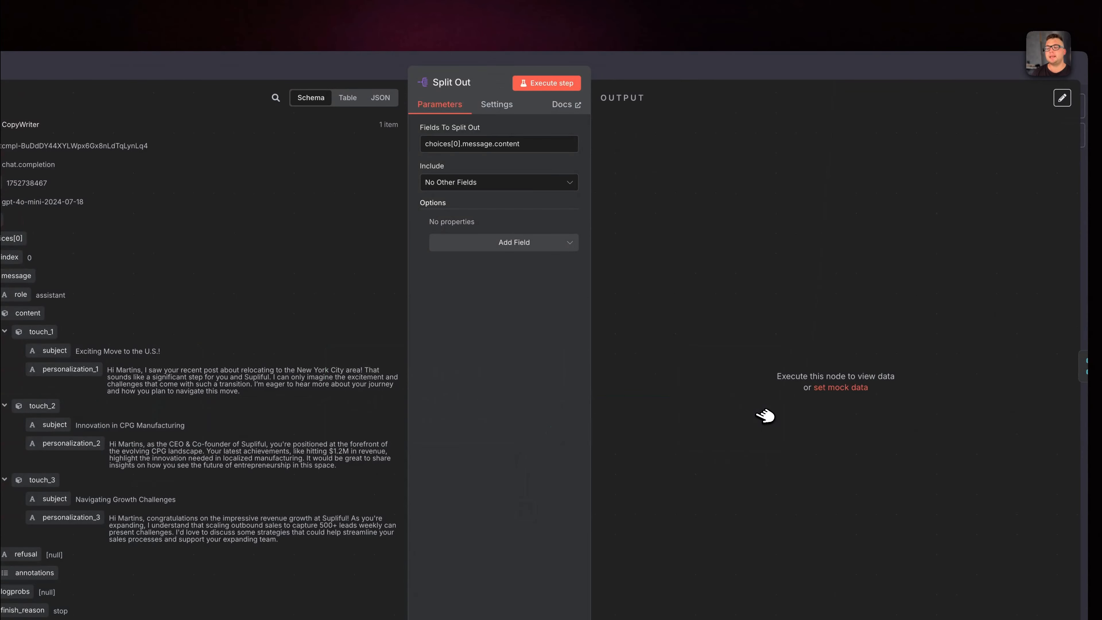
{"action": "left_click", "coordinate": [547, 83]}
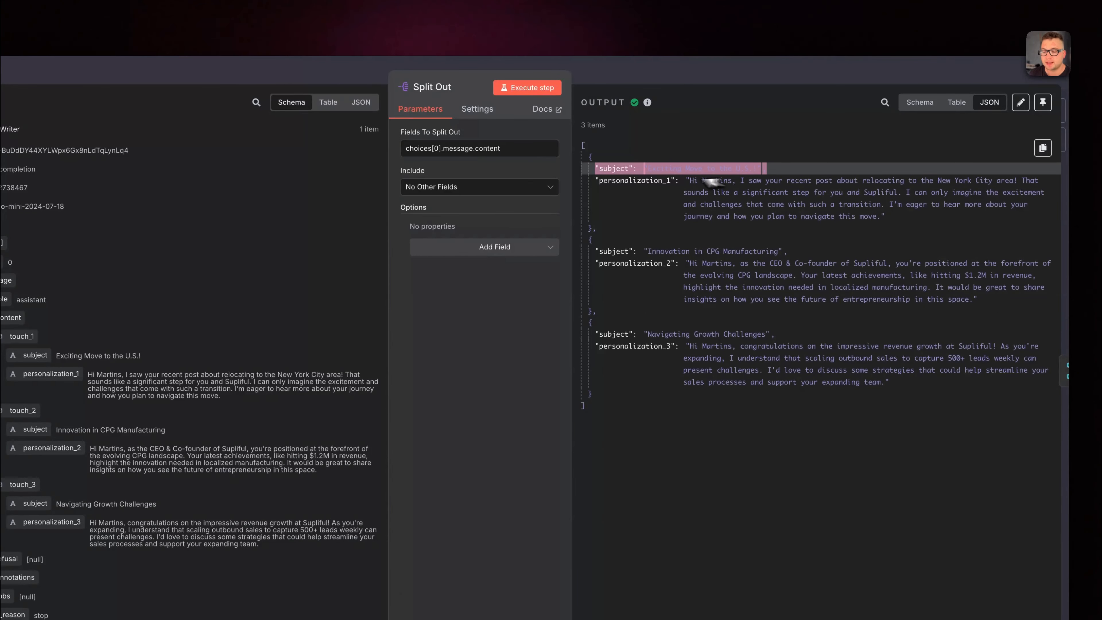
{"action": "left_click_drag", "start_coordinate": [645, 171], "coordinate": [783, 200]}
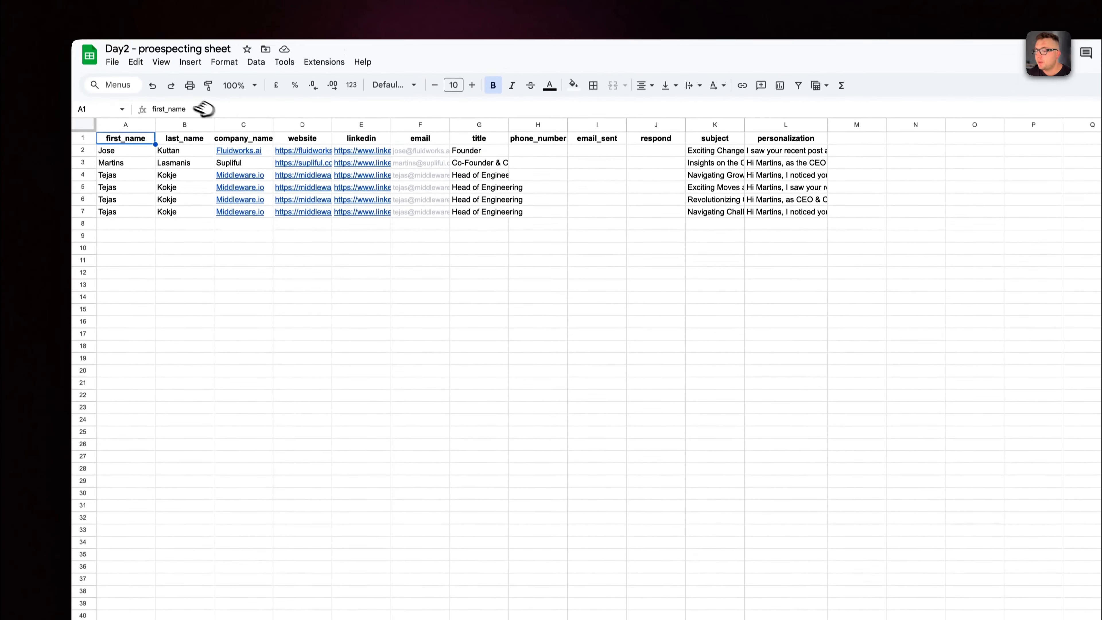
Inspect the contact rows and their subject cells on the email sheet of Day2 - proespecting sheet, and return to n8n
{"action": "left_click", "coordinate": [119, 169]}
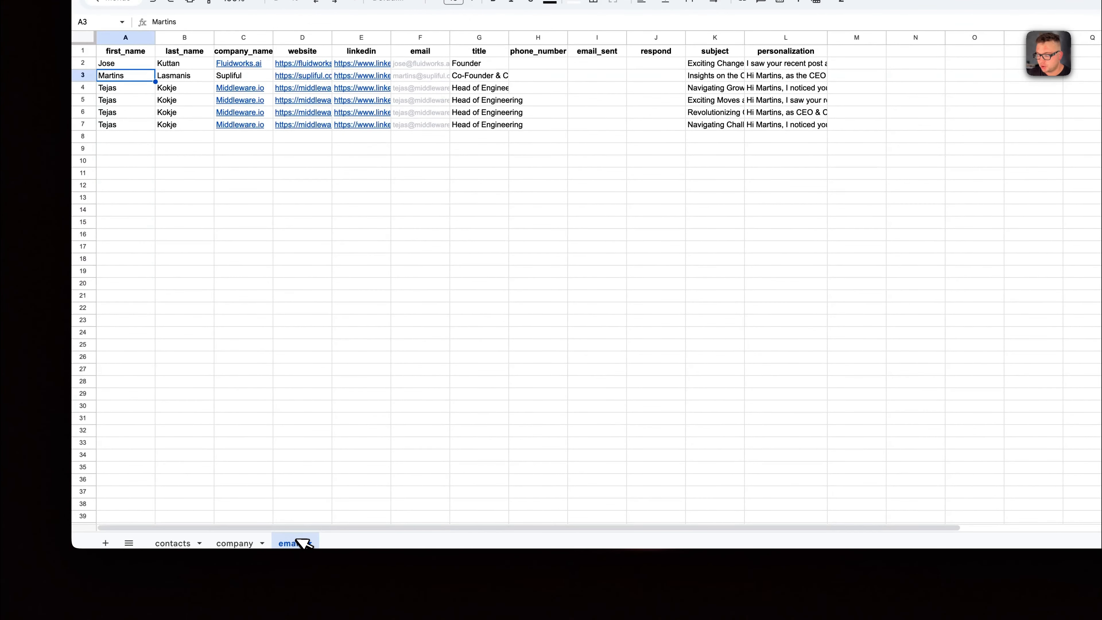
{"action": "left_click", "coordinate": [116, 89]}
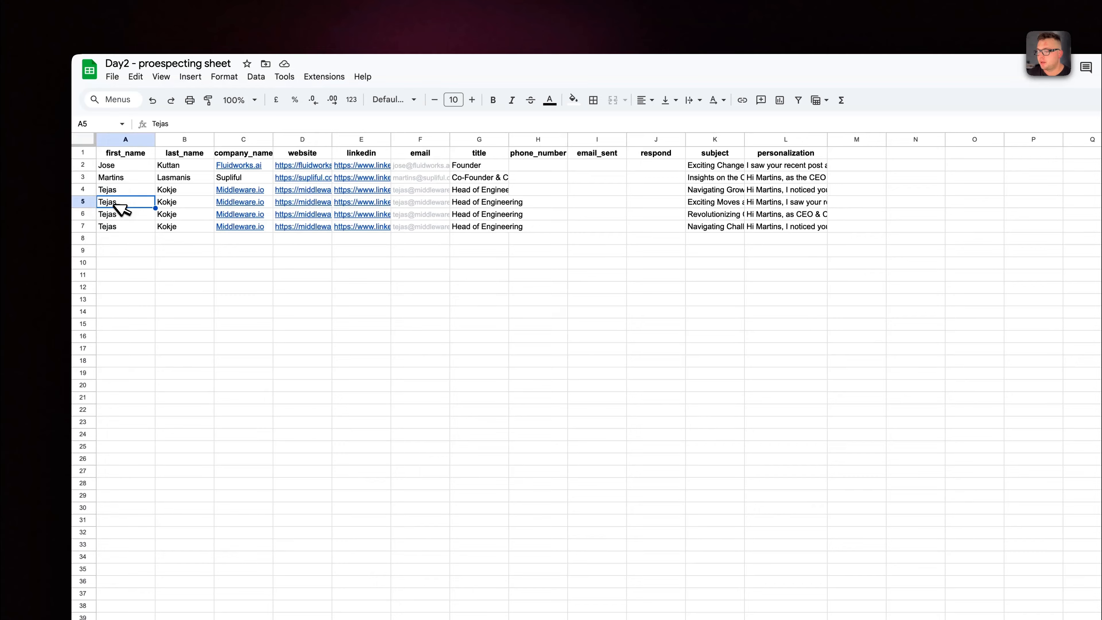
{"action": "left_click", "coordinate": [707, 202]}
{"action": "left_click", "coordinate": [707, 214]}
{"action": "left_click", "coordinate": [707, 226]}
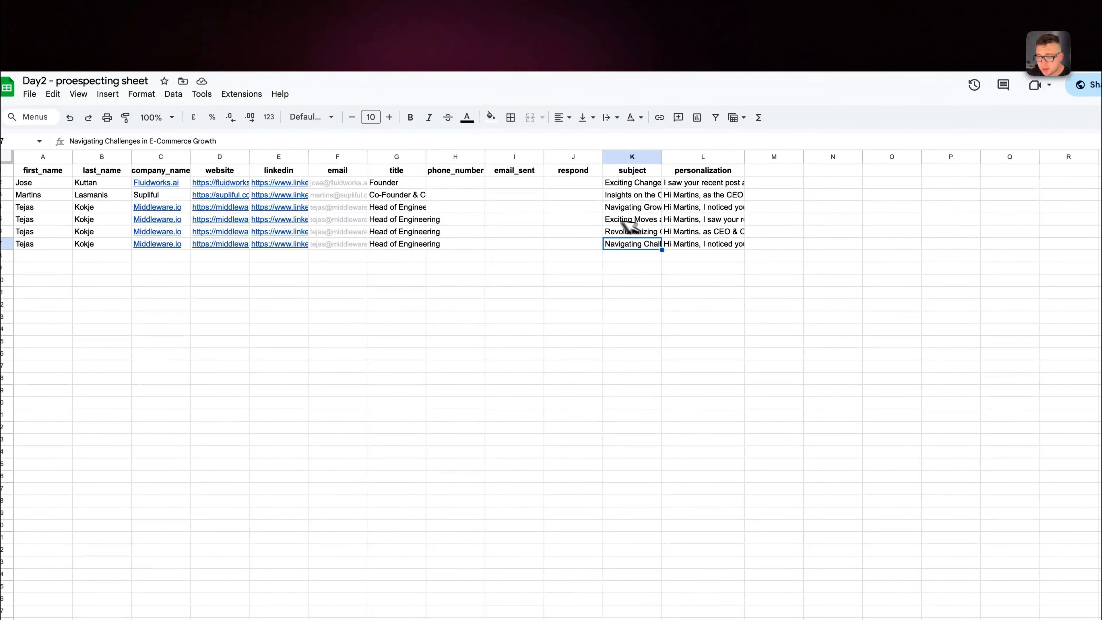
{"action": "left_click", "coordinate": [226, 5]}
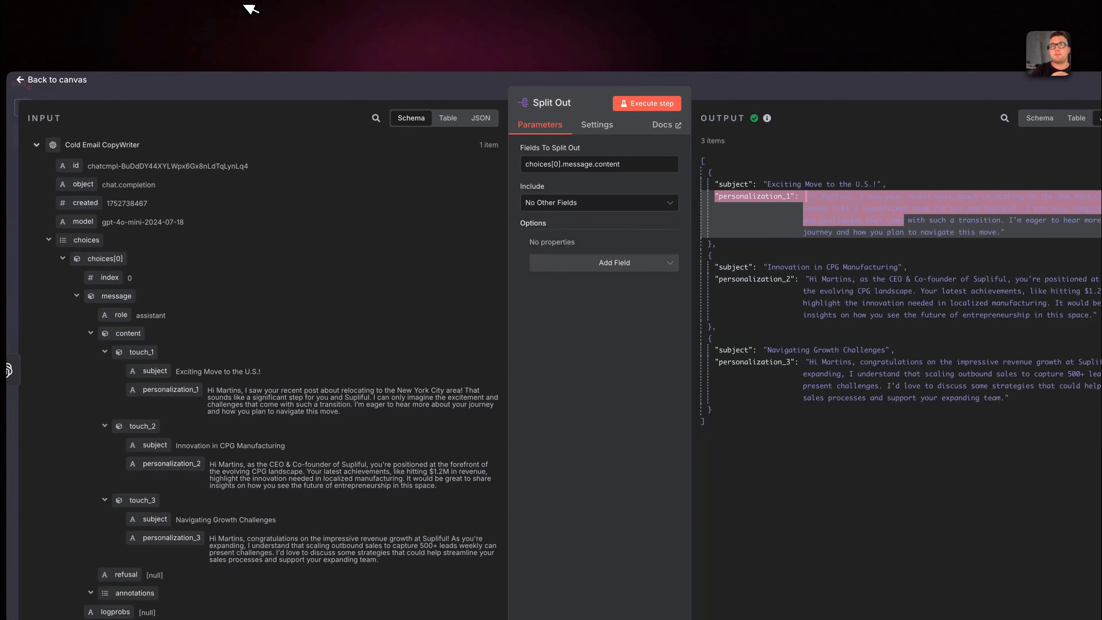
Leave the Split Out node, and open and execute the Merge node
{"action": "key", "text": "Escape"}
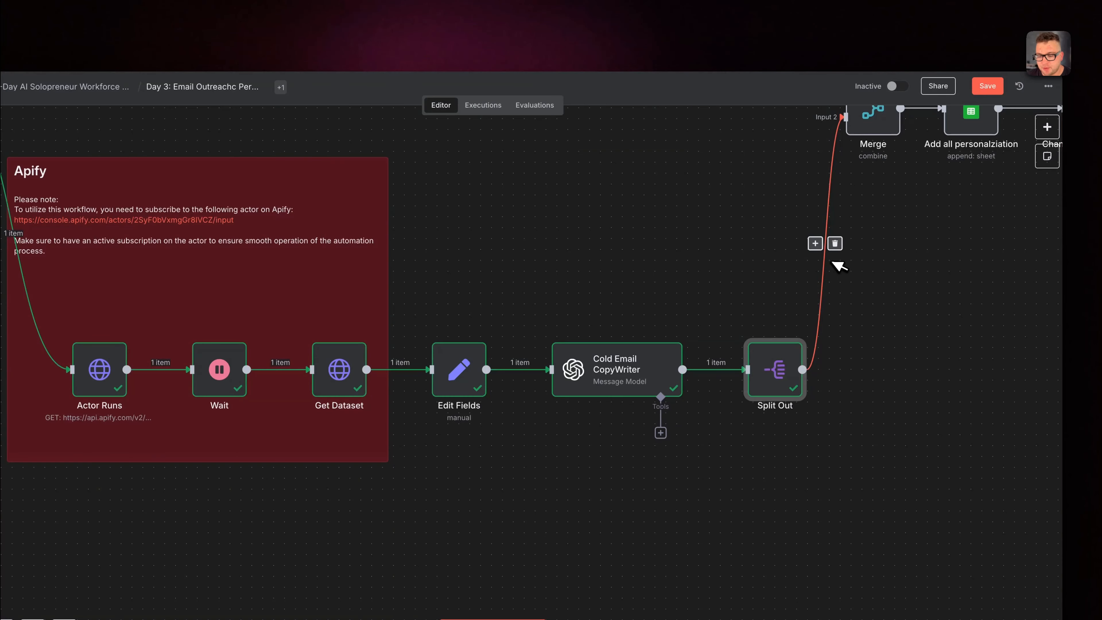
{"action": "scroll", "coordinate": [836, 266], "scroll_direction": "up", "scroll_amount": 4}
{"action": "right_click", "coordinate": [823, 193]}
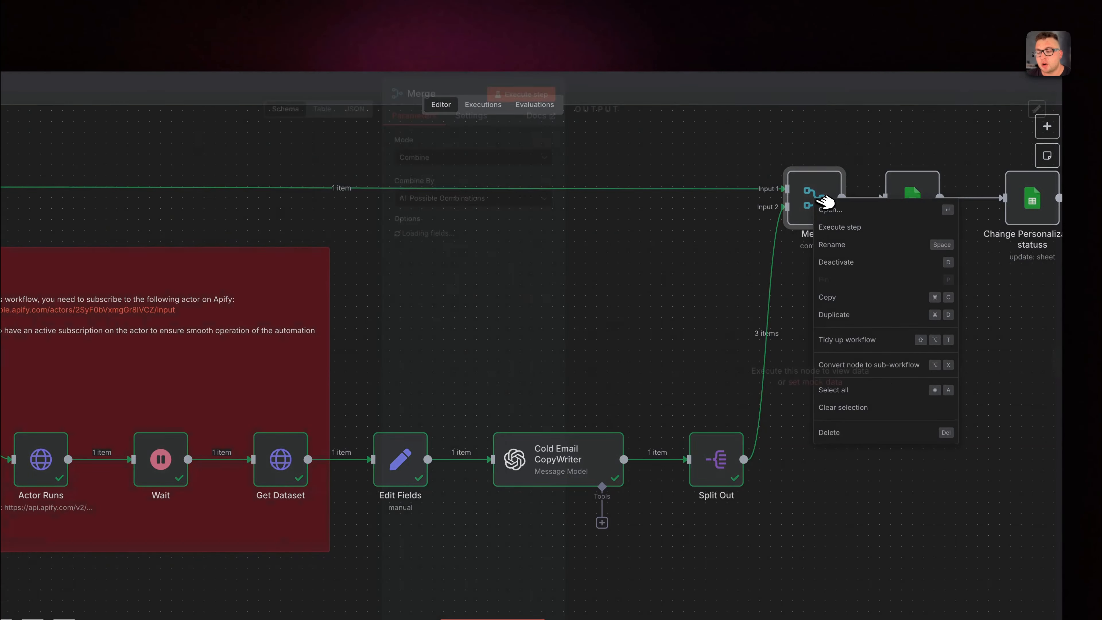
{"action": "double_click", "coordinate": [829, 197]}
{"action": "left_click", "coordinate": [523, 102]}
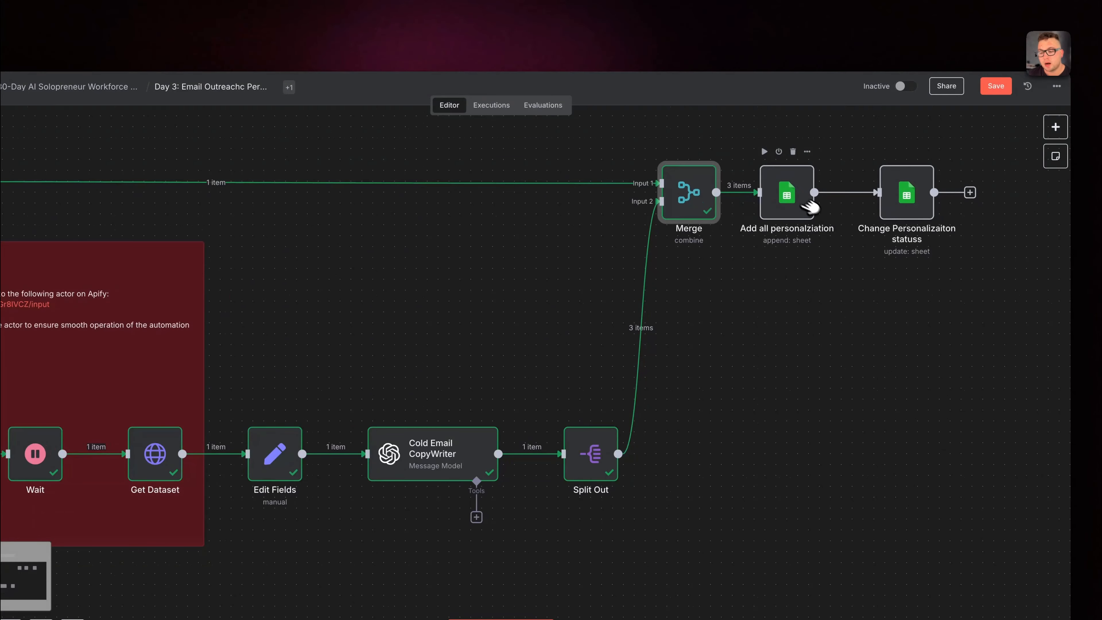
Execute the Add all personalziation node and check the appended rows 8 to 10 on the Google Sheets email sheet
{"action": "right_click", "coordinate": [790, 194]}
{"action": "left_click", "coordinate": [805, 209]}
{"action": "left_click", "coordinate": [529, 104]}
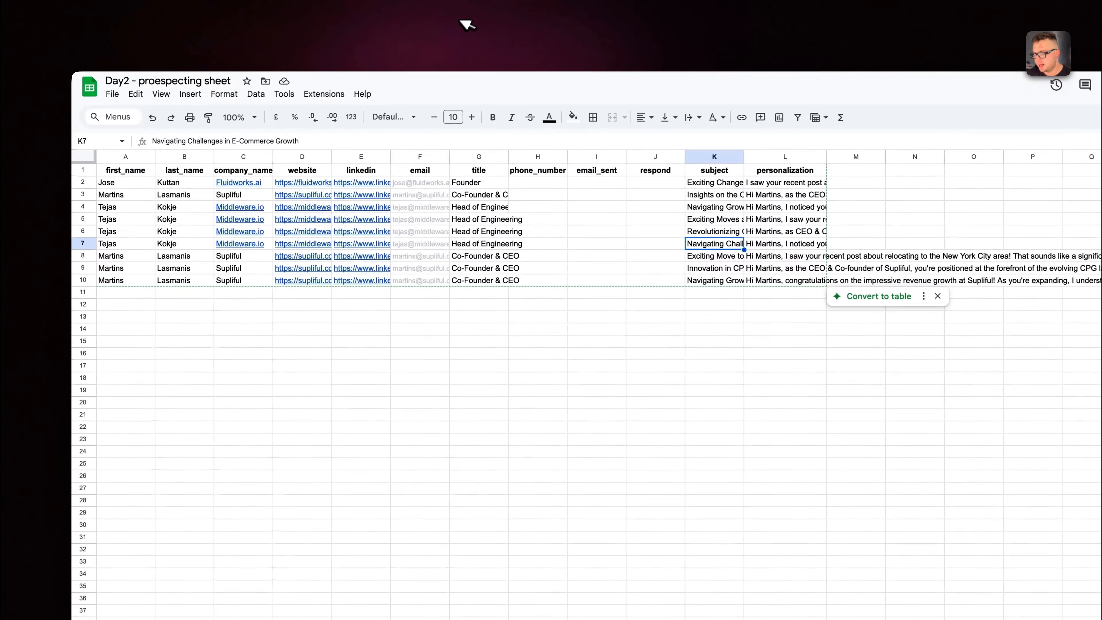
{"action": "left_click_drag", "start_coordinate": [111, 254], "coordinate": [763, 284]}
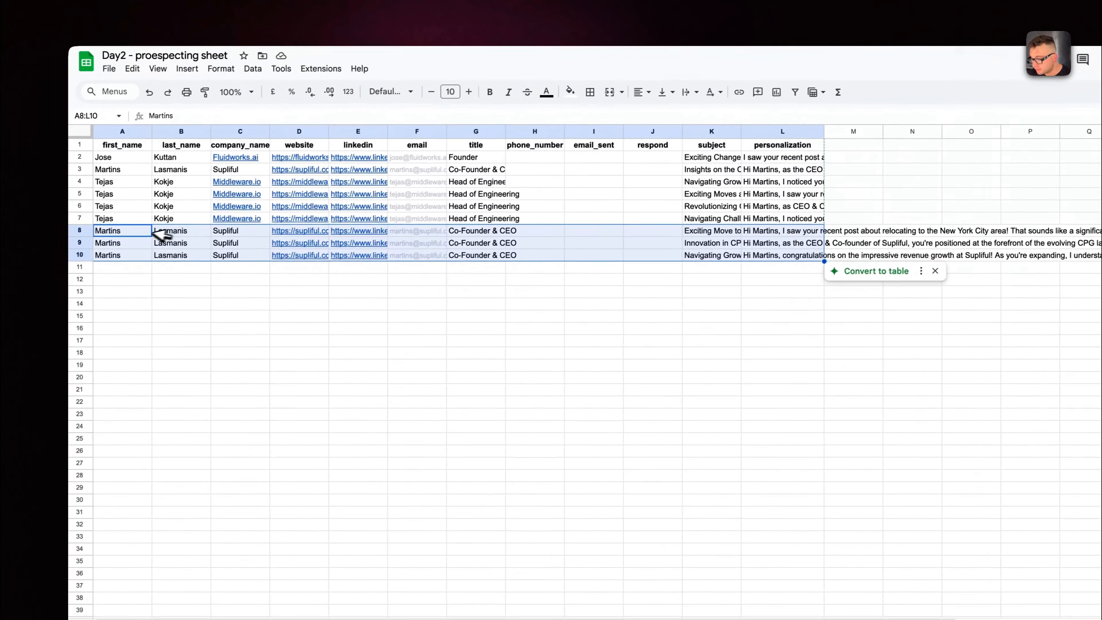
{"action": "left_click", "coordinate": [54, 246]}
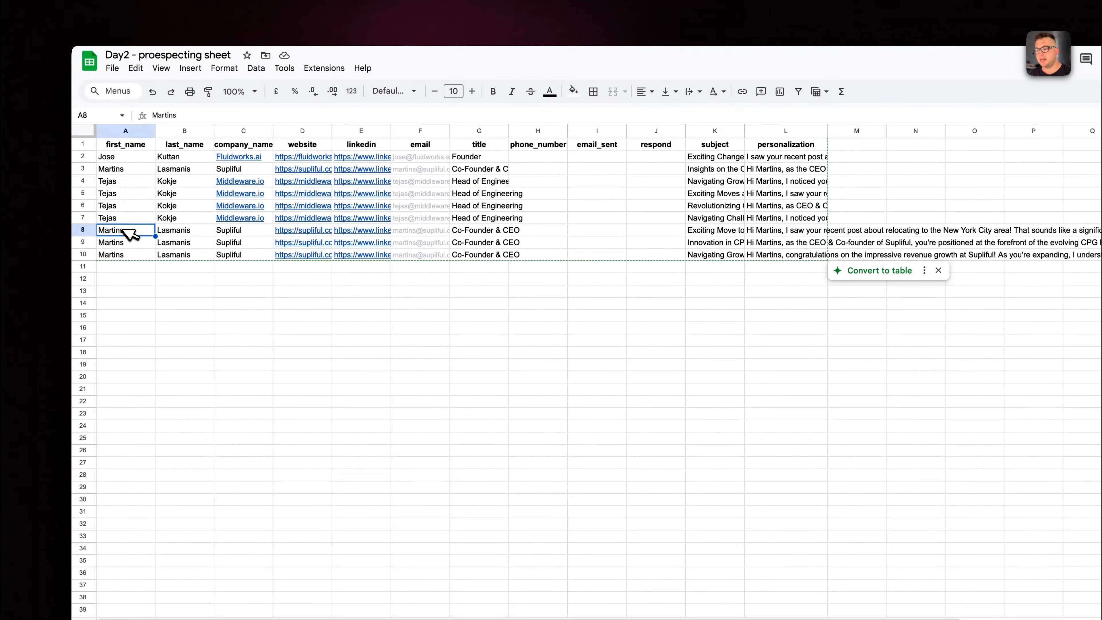
Set email_sent and respond to TRUE in row 8 of the email sheet, and highlight those columns in the appended rows
{"action": "left_click", "coordinate": [593, 220]}
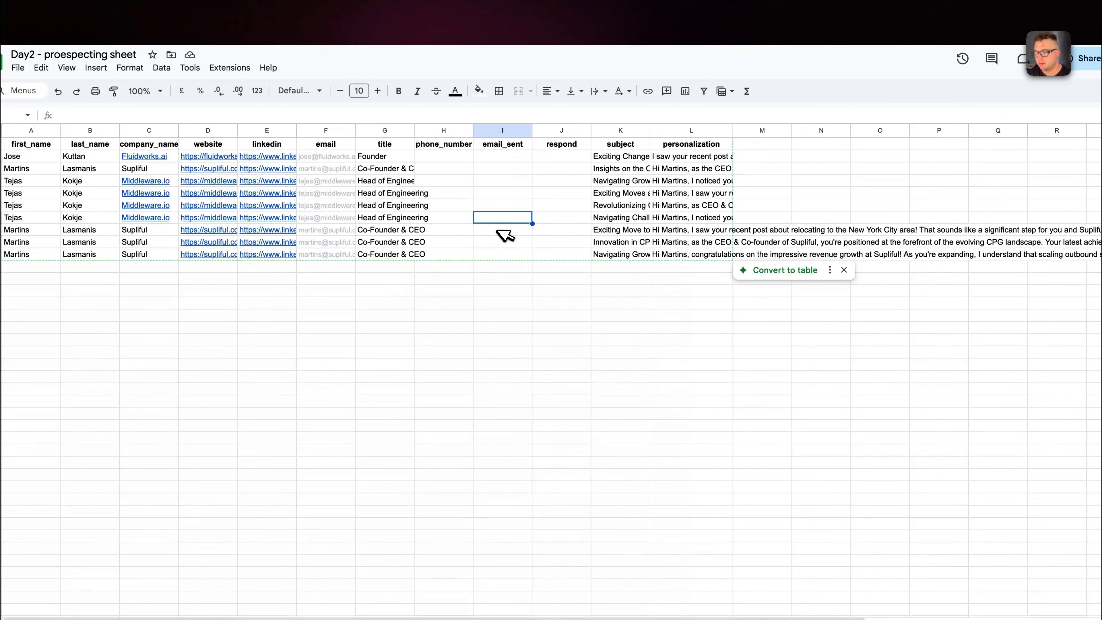
{"action": "left_click", "coordinate": [498, 231]}
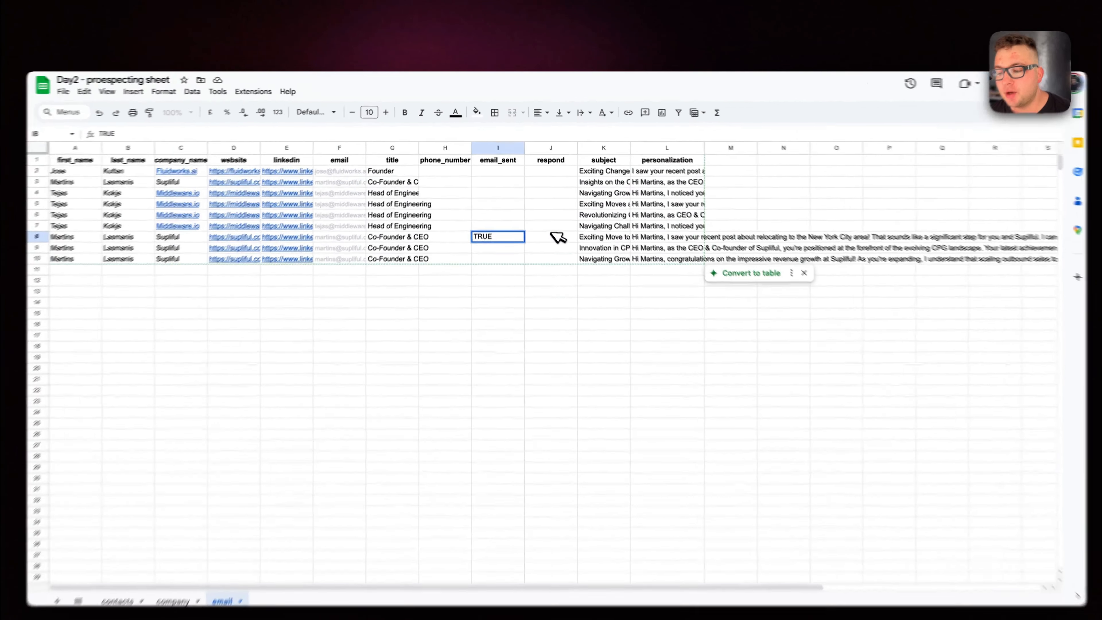
{"action": "left_click", "coordinate": [548, 218]}
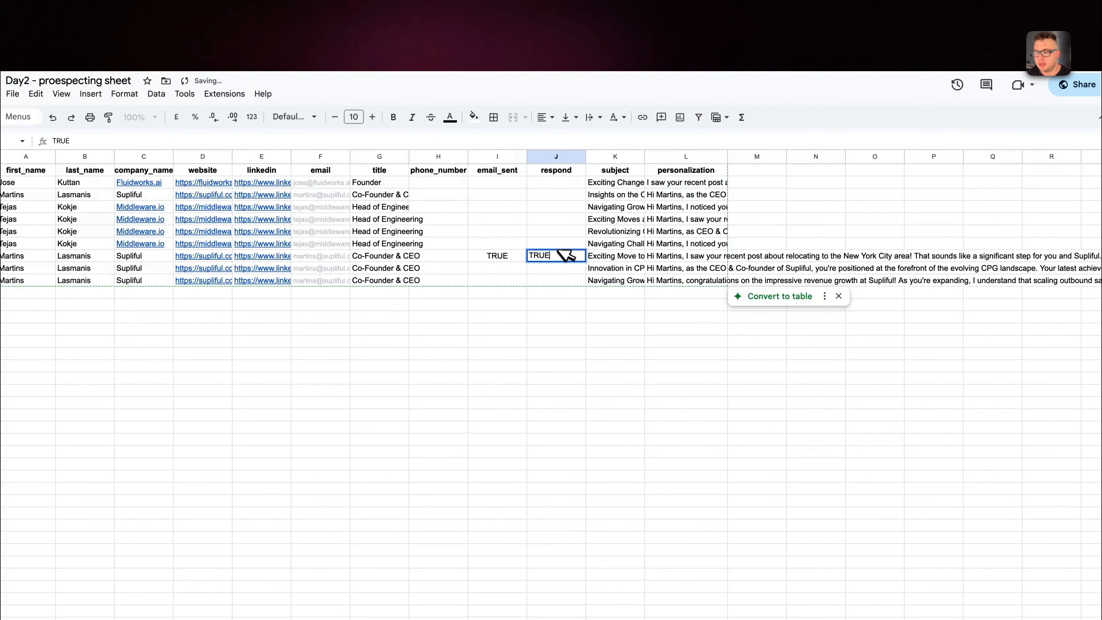
{"action": "left_click", "coordinate": [490, 258]}
{"action": "left_click_drag", "start_coordinate": [546, 257], "coordinate": [583, 282]}
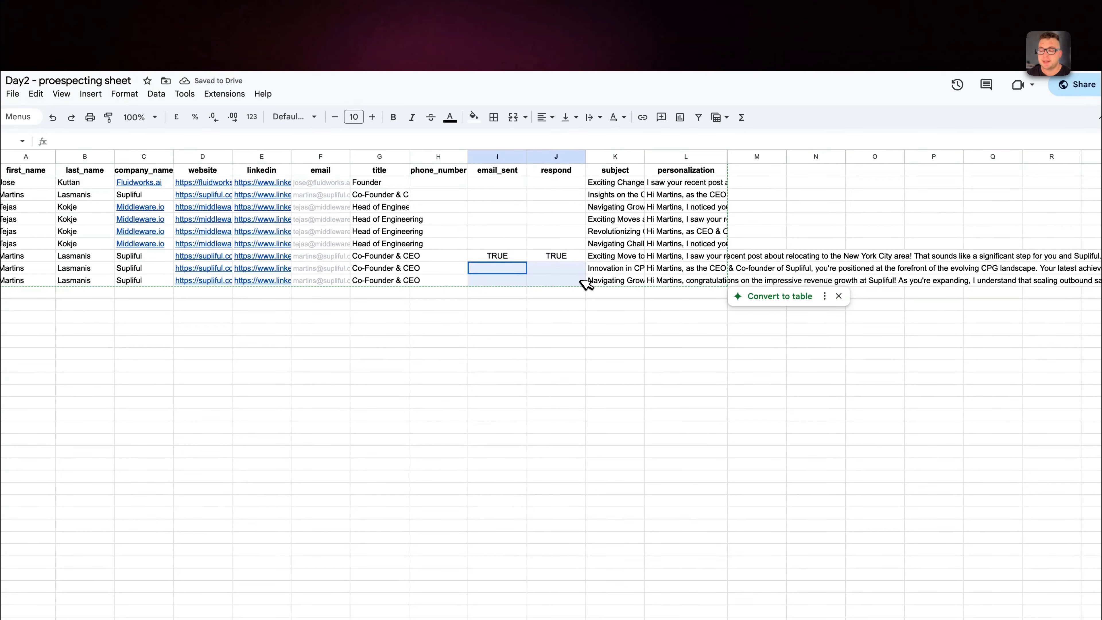
{"action": "left_click_drag", "start_coordinate": [495, 255], "coordinate": [527, 258]}
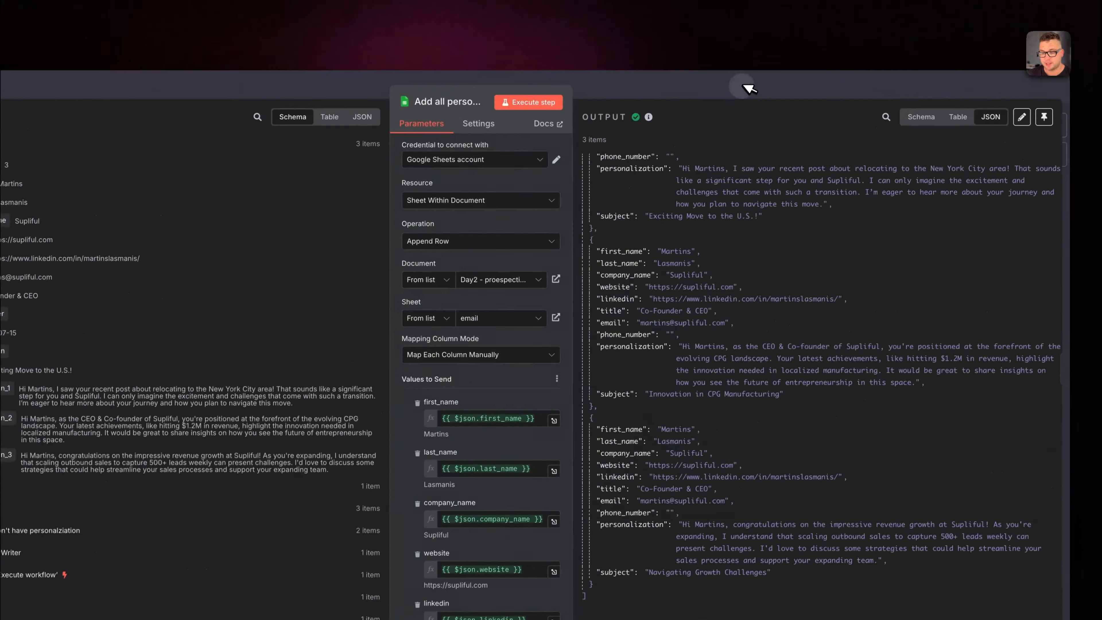
Close the Add all personalziation node and open the Change Personalizaiton statuss node
{"action": "left_click", "coordinate": [892, 88]}
{"action": "scroll", "coordinate": [937, 186], "scroll_direction": "right", "scroll_amount": 2}
{"action": "right_click", "coordinate": [832, 196]}
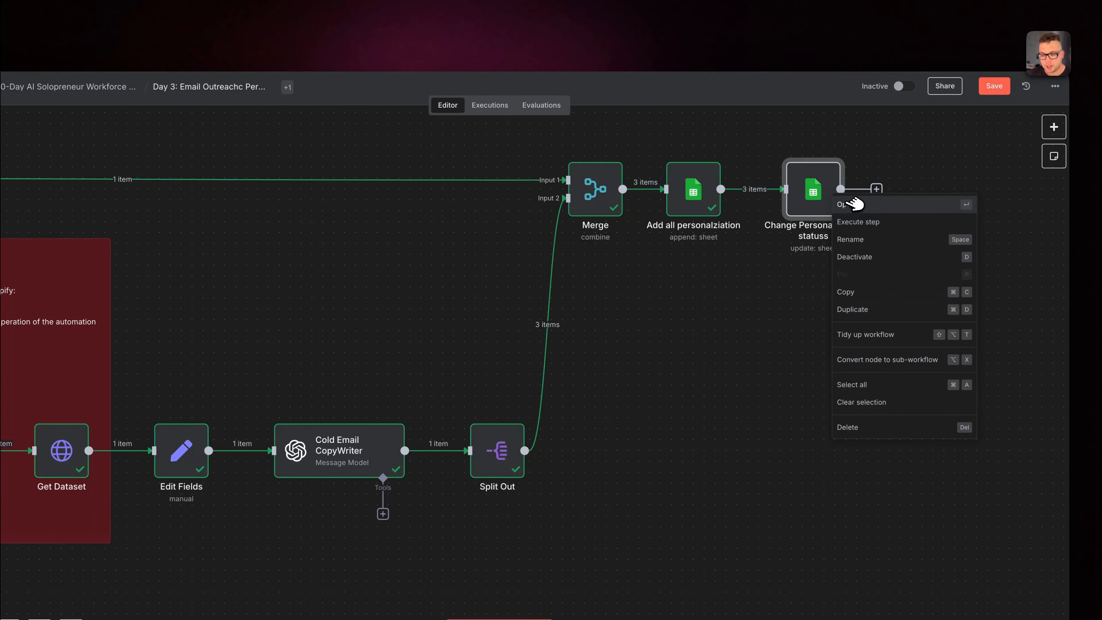
{"action": "left_click", "coordinate": [851, 204]}
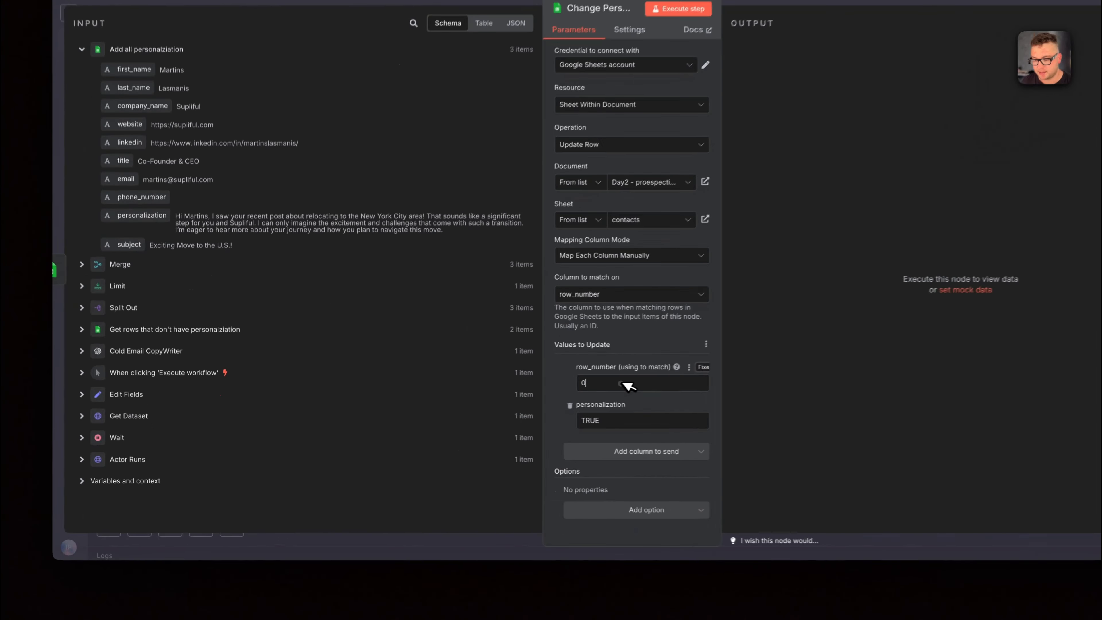
Map the row_number match value to row_number from Get rows that don't have personalziation, and check row 3 of the contacts sheet
{"action": "left_click_drag", "start_coordinate": [544, 401], "coordinate": [464, 399]}
{"action": "key", "text": "BackSpace"}
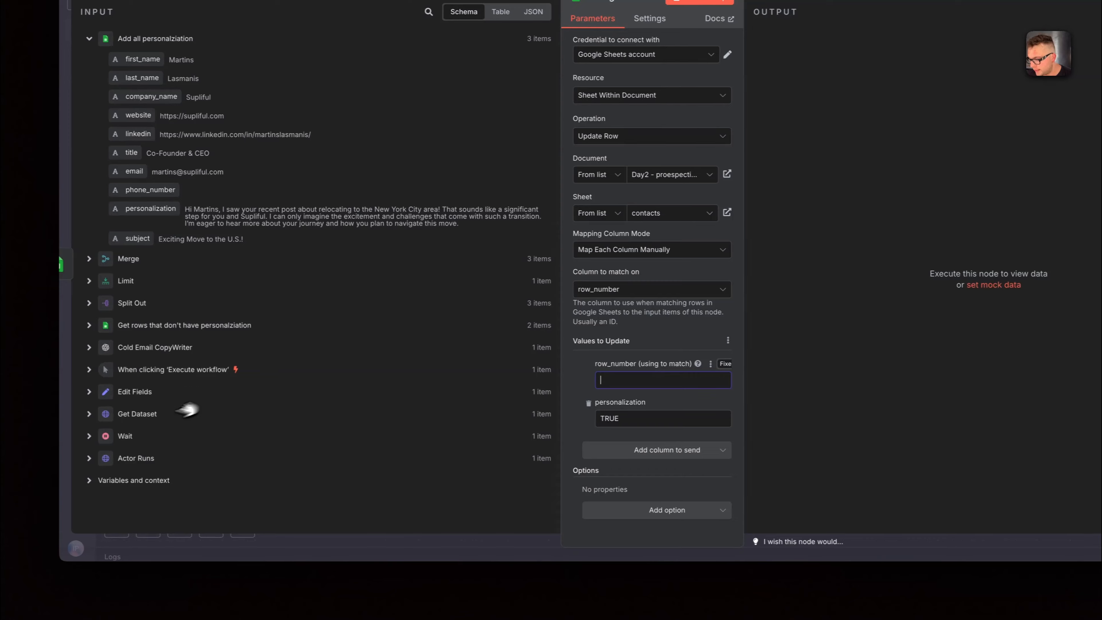
{"action": "left_click", "coordinate": [102, 325]}
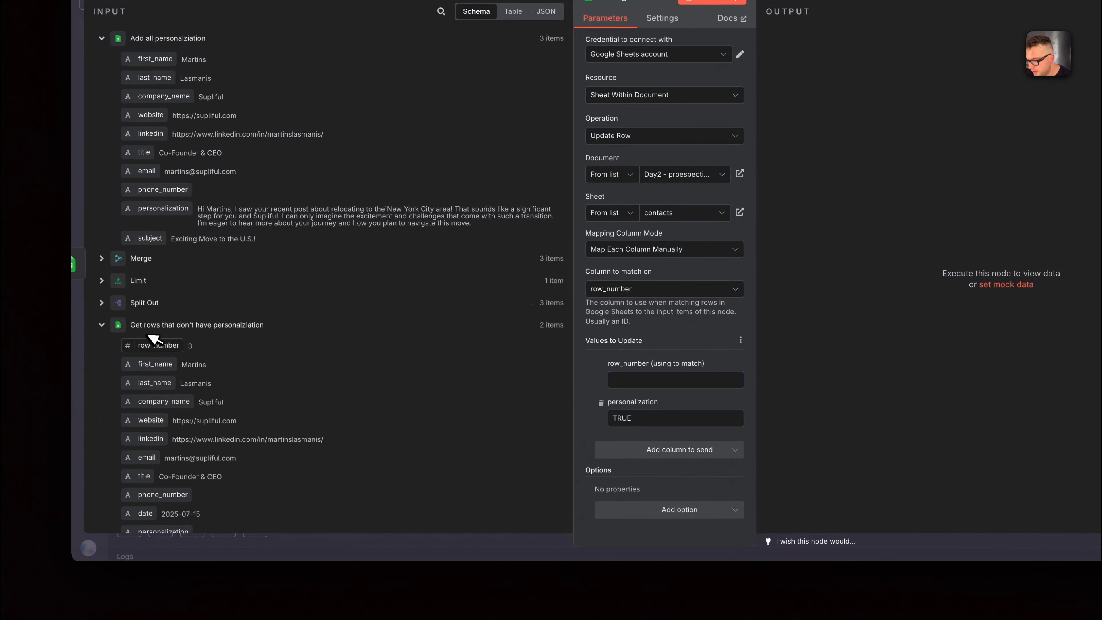
{"action": "left_click_drag", "start_coordinate": [154, 338], "coordinate": [676, 379]}
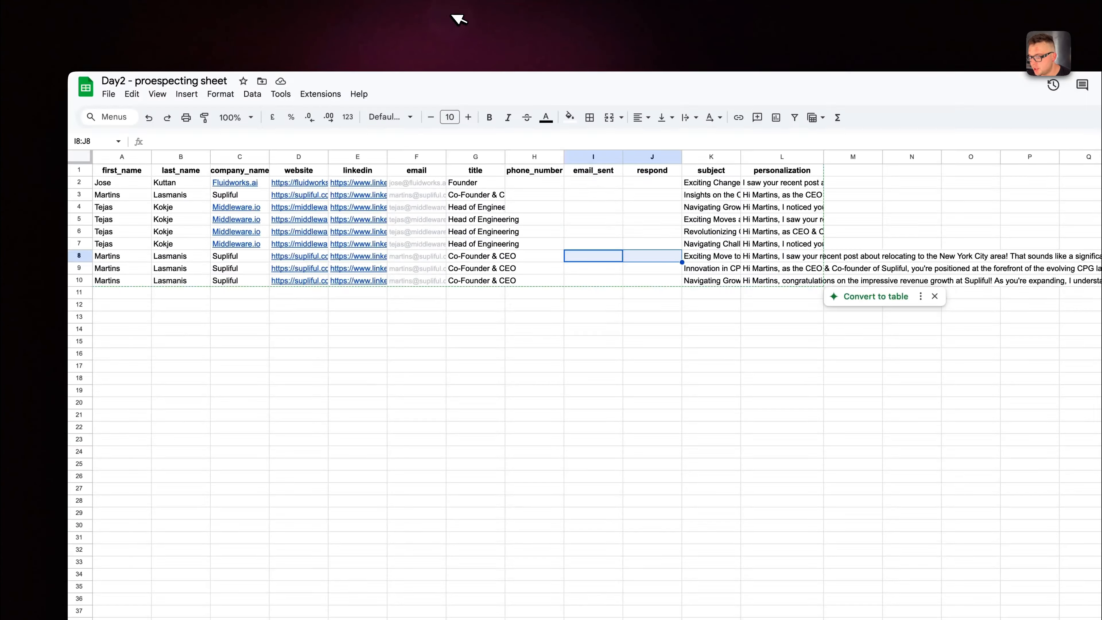
{"action": "left_click", "coordinate": [172, 553]}
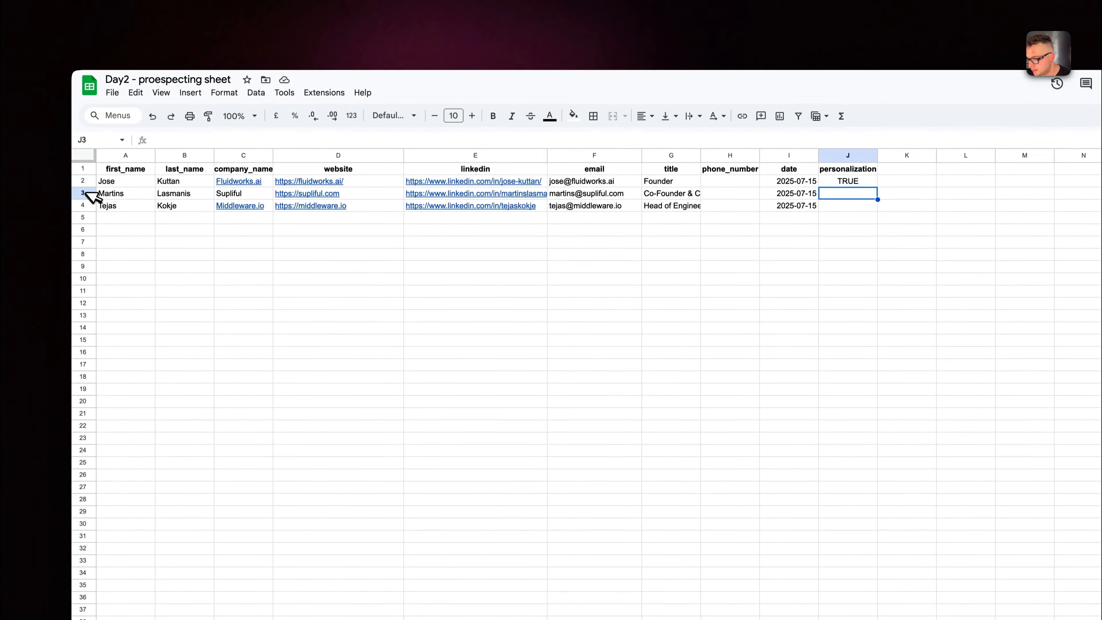
{"action": "left_click", "coordinate": [84, 193]}
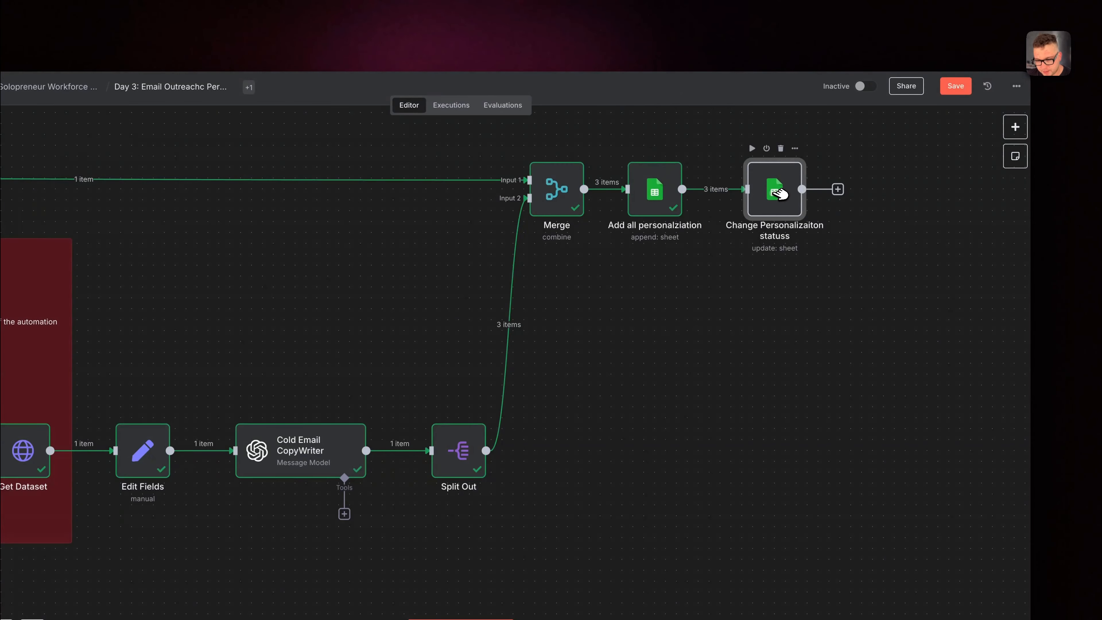
Insert a Limit node with 1 max item between Add all personalziation and Change Personalizaiton statuss
{"action": "left_click_drag", "start_coordinate": [778, 193], "coordinate": [873, 196]}
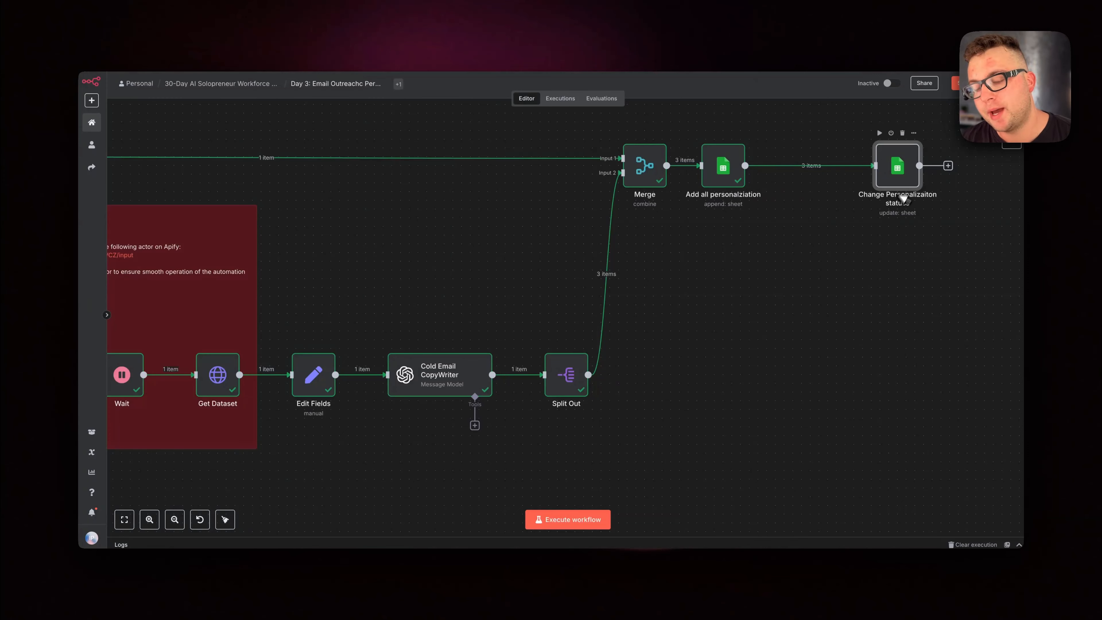
{"action": "left_click", "coordinate": [803, 165]}
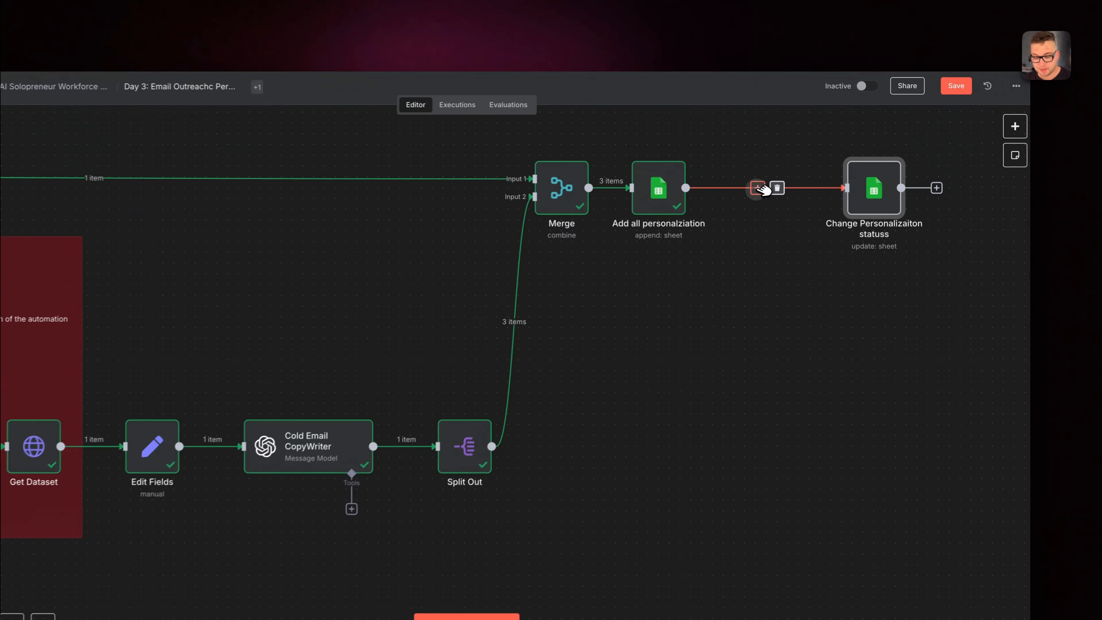
{"action": "type", "text": "limi"}
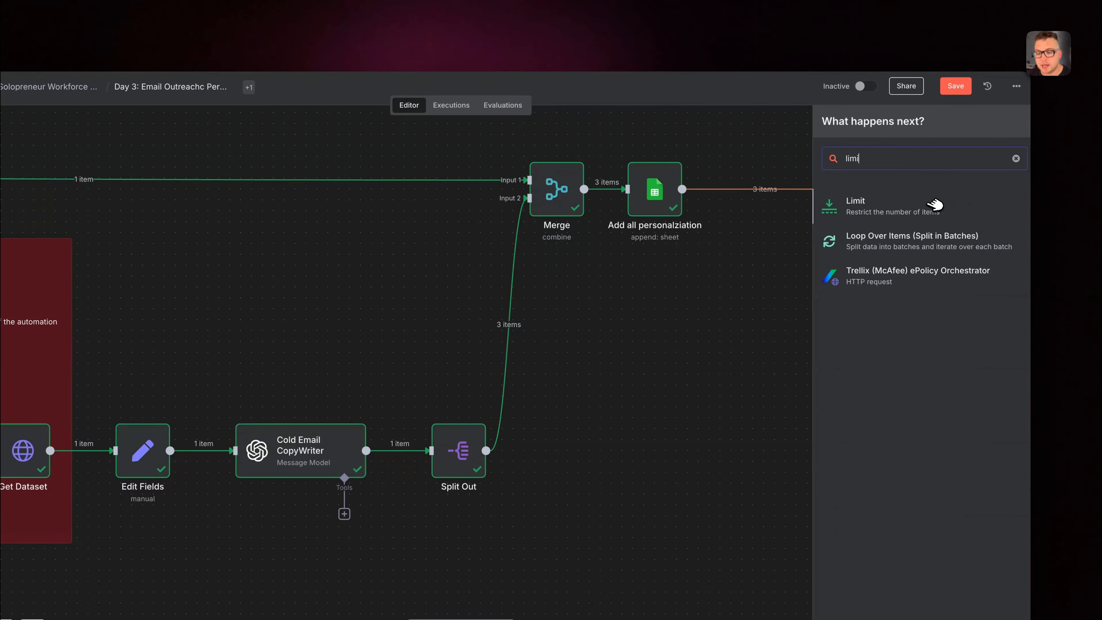
{"action": "left_click", "coordinate": [935, 204]}
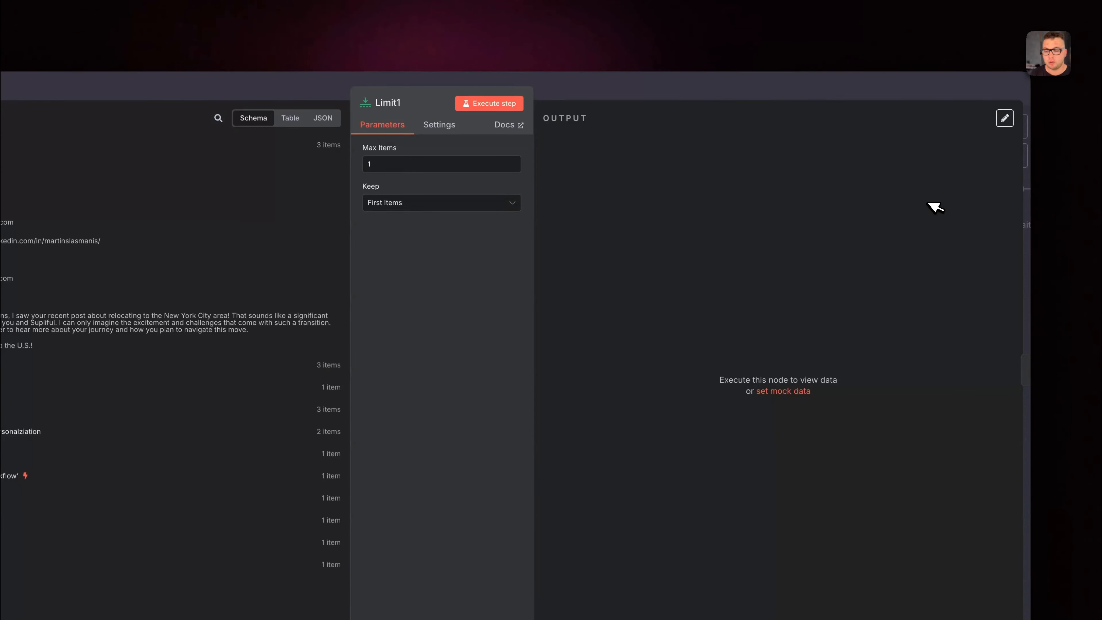
{"action": "left_click", "coordinate": [703, 92]}
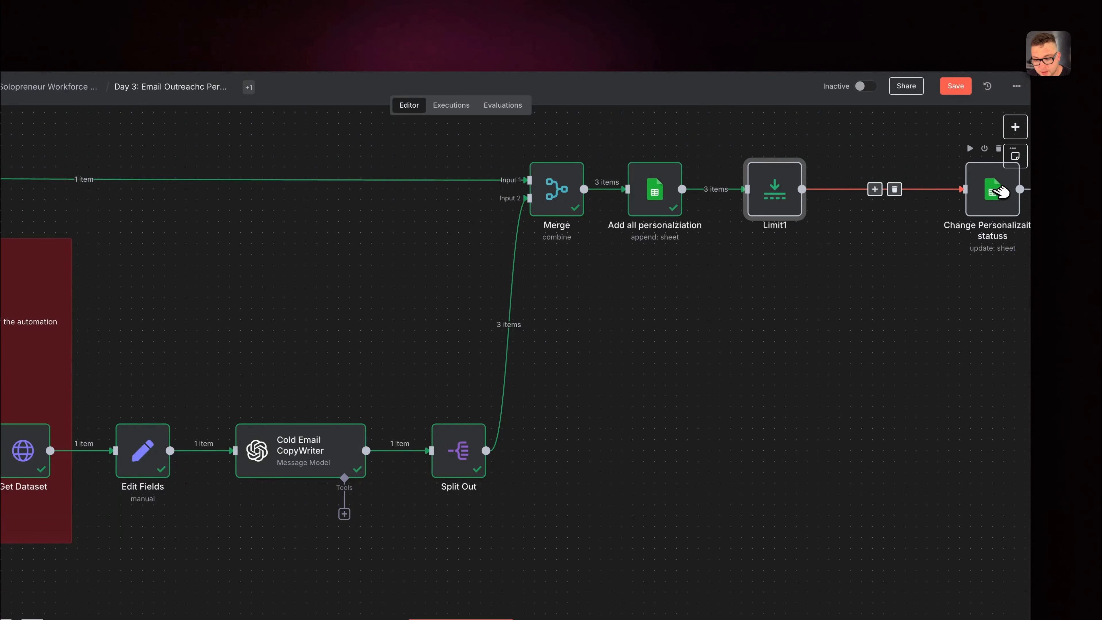
Execute the Limit1 and Change Personalizaiton statuss nodes, and check the personalization cell in row 3 of the contacts sheet
{"action": "left_click_drag", "start_coordinate": [1000, 191], "coordinate": [929, 192]}
{"action": "left_click", "coordinate": [773, 164]}
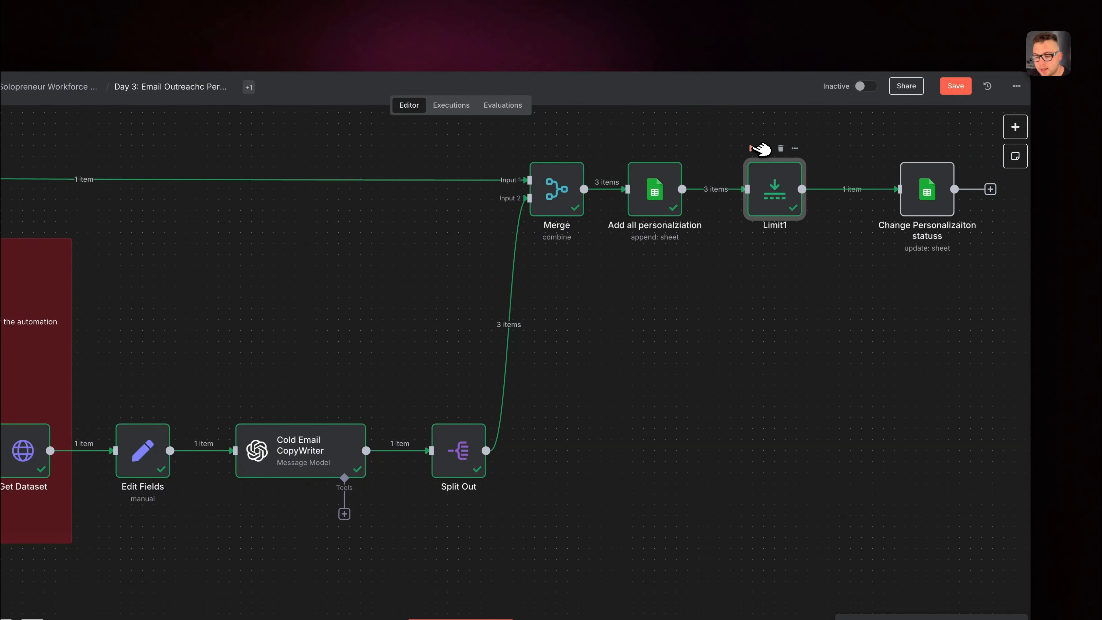
{"action": "left_click", "coordinate": [904, 148]}
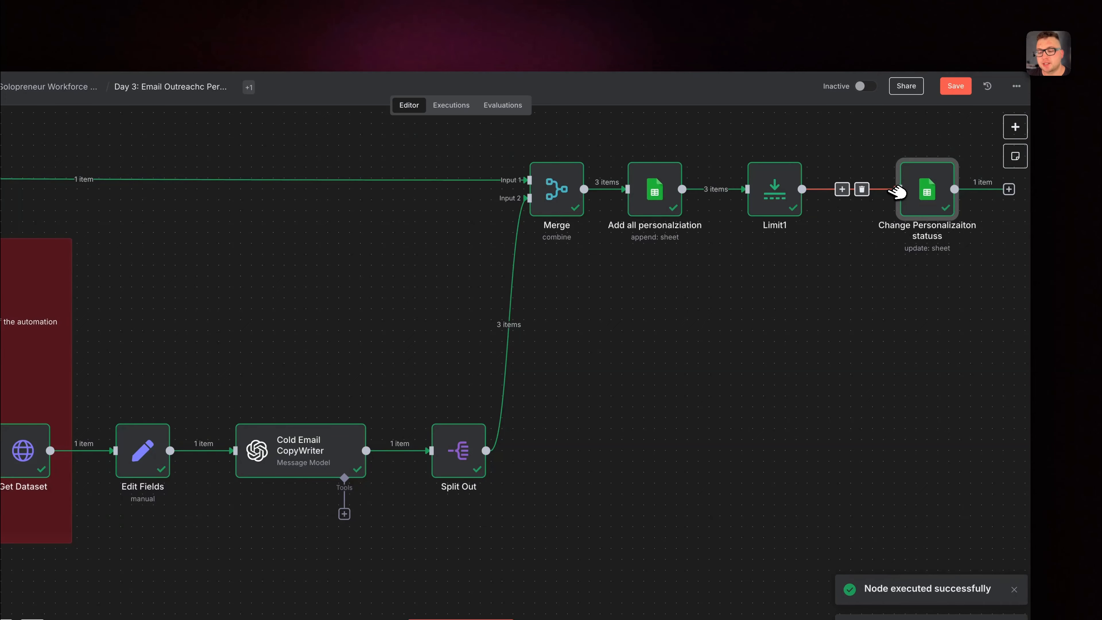
{"action": "left_click", "coordinate": [225, 7]}
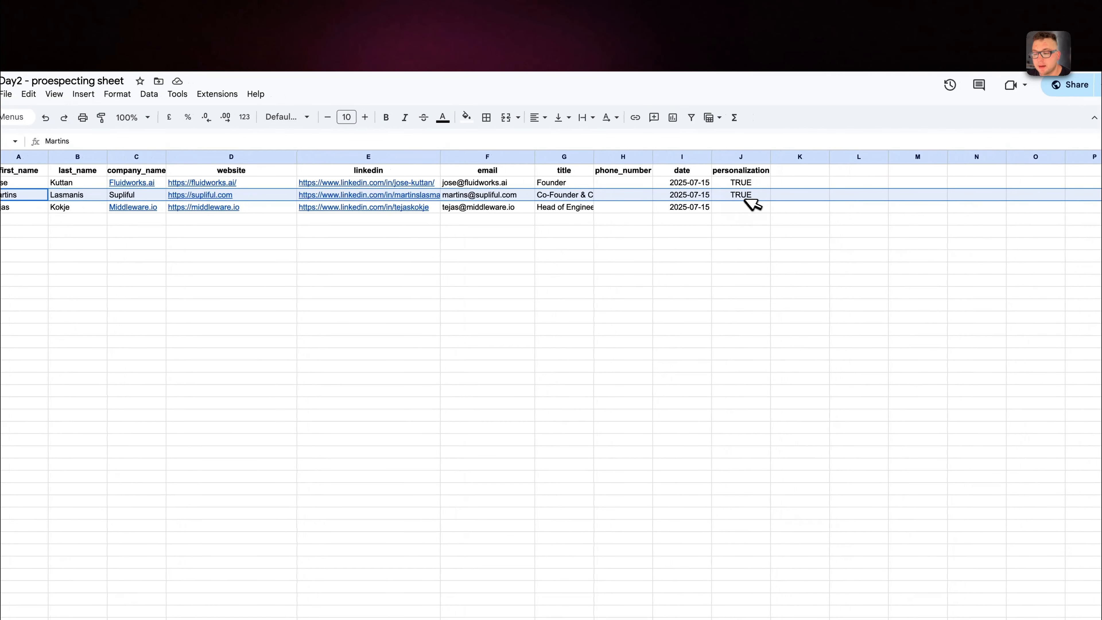
{"action": "left_click", "coordinate": [754, 208]}
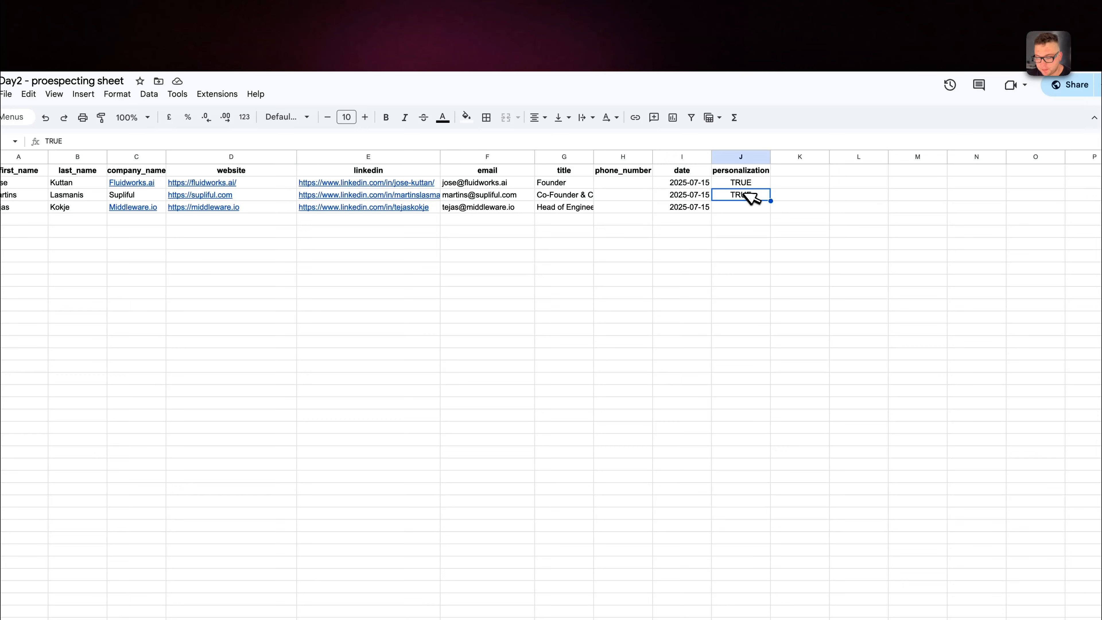
Return to n8n, and open and execute the Get rows that don't have personalziation node
{"action": "left_click", "coordinate": [256, 14]}
{"action": "scroll", "coordinate": [322, 253], "scroll_direction": "left", "scroll_amount": 12}
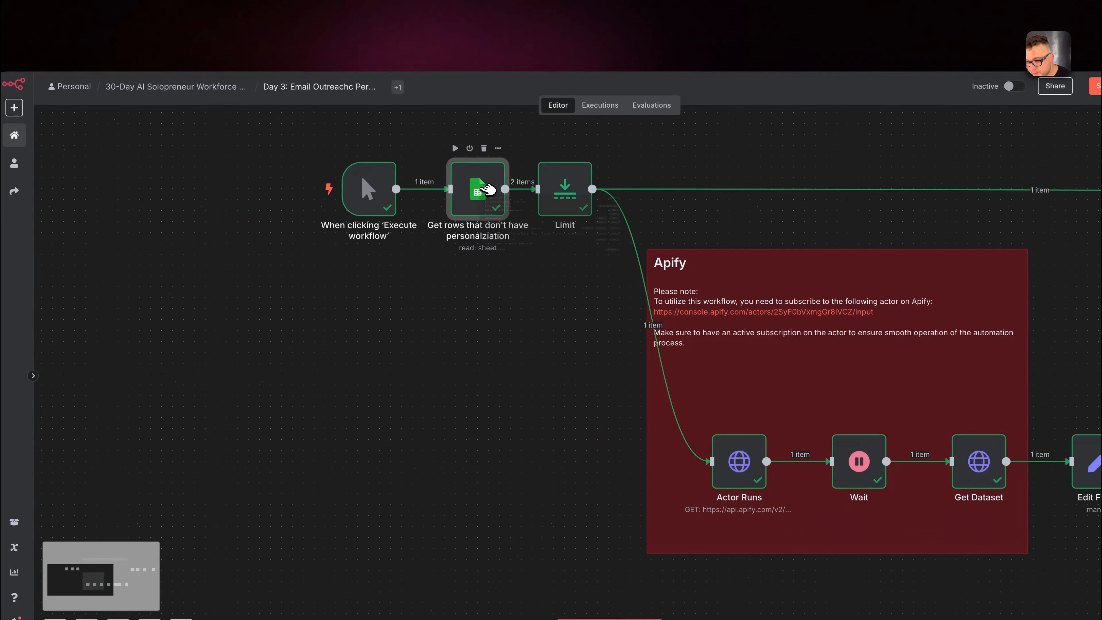
{"action": "double_click", "coordinate": [483, 187]}
{"action": "mouse_move", "coordinate": [718, 196]}
{"action": "left_mouse_down"}
{"action": "mouse_move", "coordinate": [673, 197]}
{"action": "mouse_move", "coordinate": [703, 207]}
{"action": "left_mouse_up"}
{"action": "left_click", "coordinate": [559, 104]}
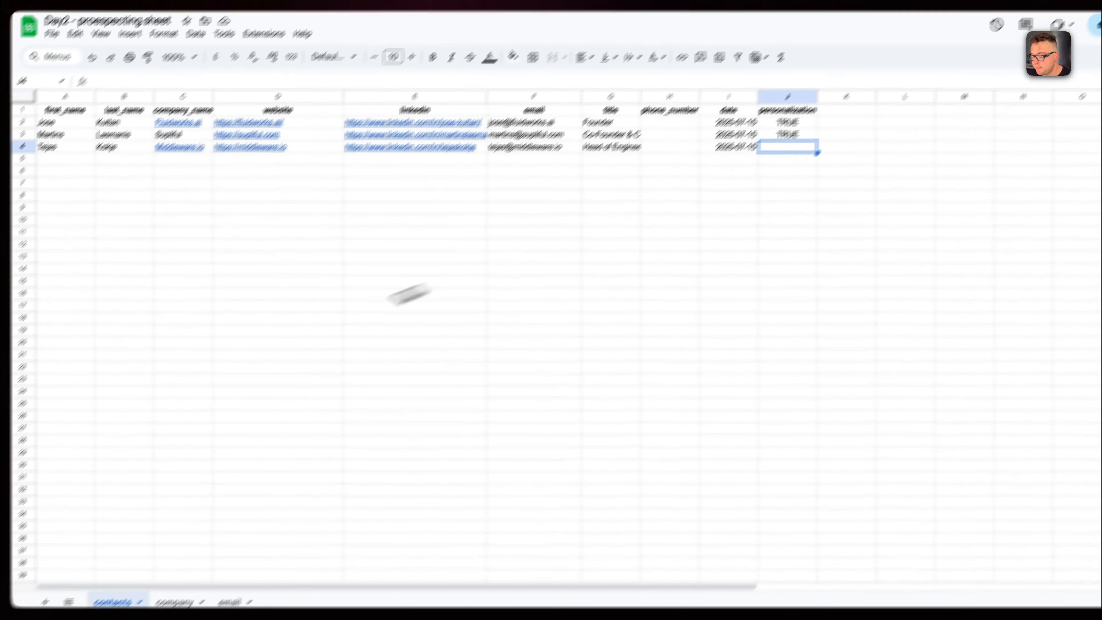
Review the email sheet in Google Sheets, and set personalization to TRUE in row 4 of the contacts sheet
{"action": "left_click", "coordinate": [290, 548]}
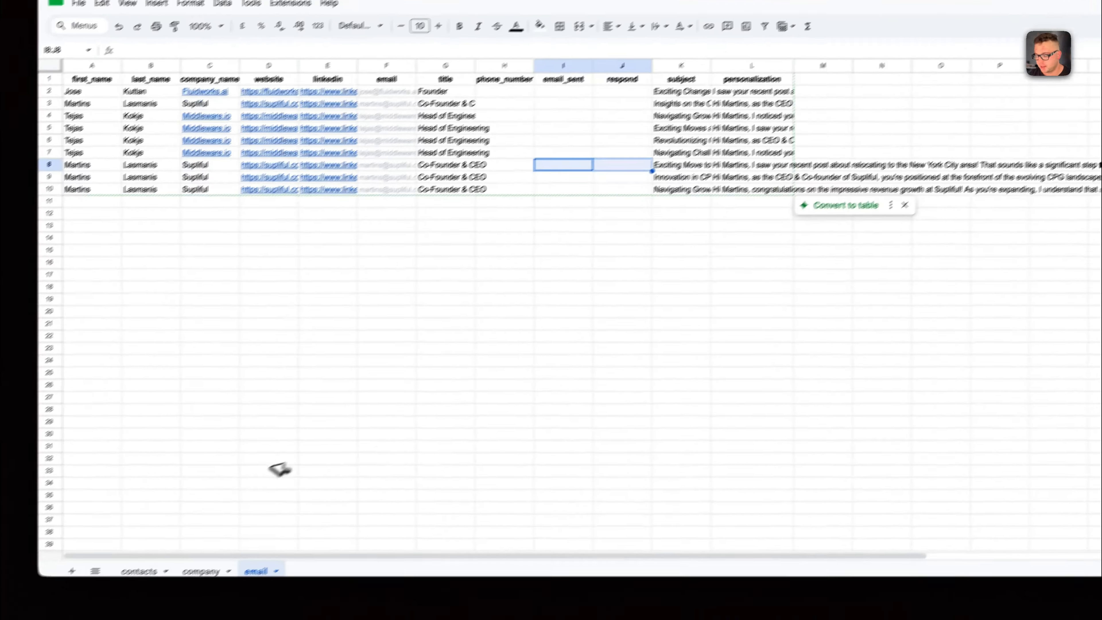
{"action": "left_click", "coordinate": [95, 600]}
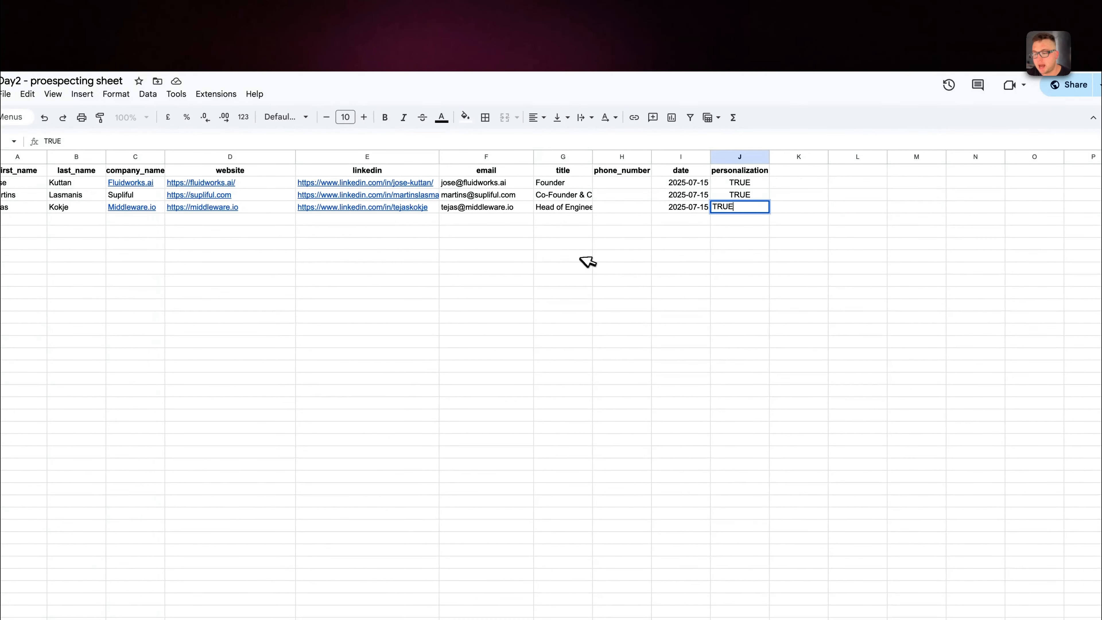
{"action": "left_click", "coordinate": [580, 258]}
Re-execute the Get rows that don't have personalziation node in n8n and return to the canvas
{"action": "left_click", "coordinate": [284, 7]}
{"action": "left_click", "coordinate": [572, 98]}
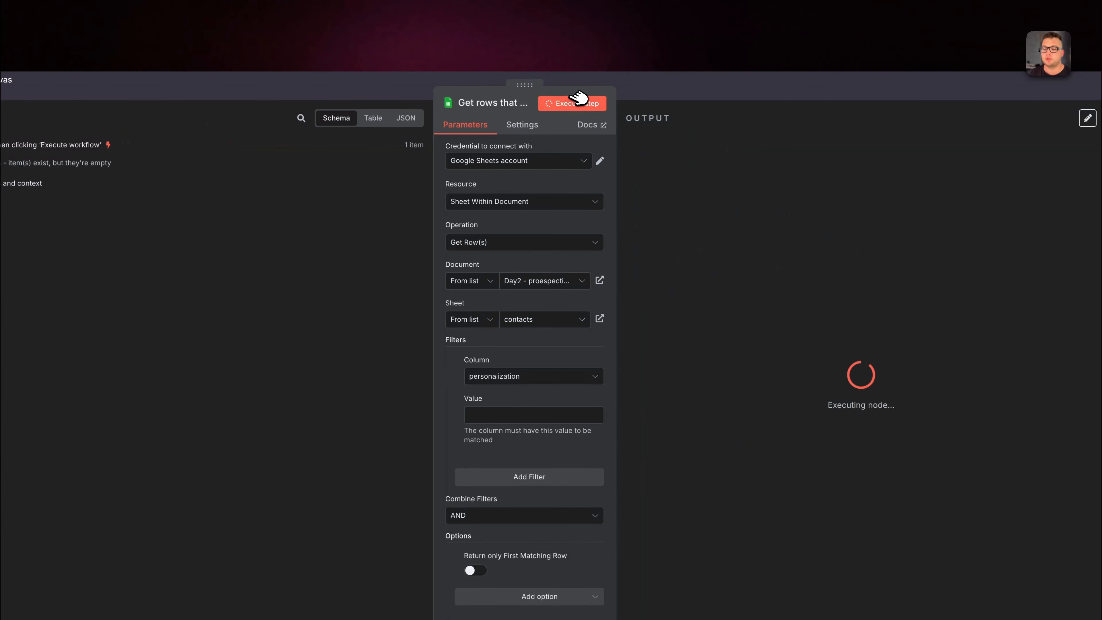
{"action": "left_click", "coordinate": [772, 88]}
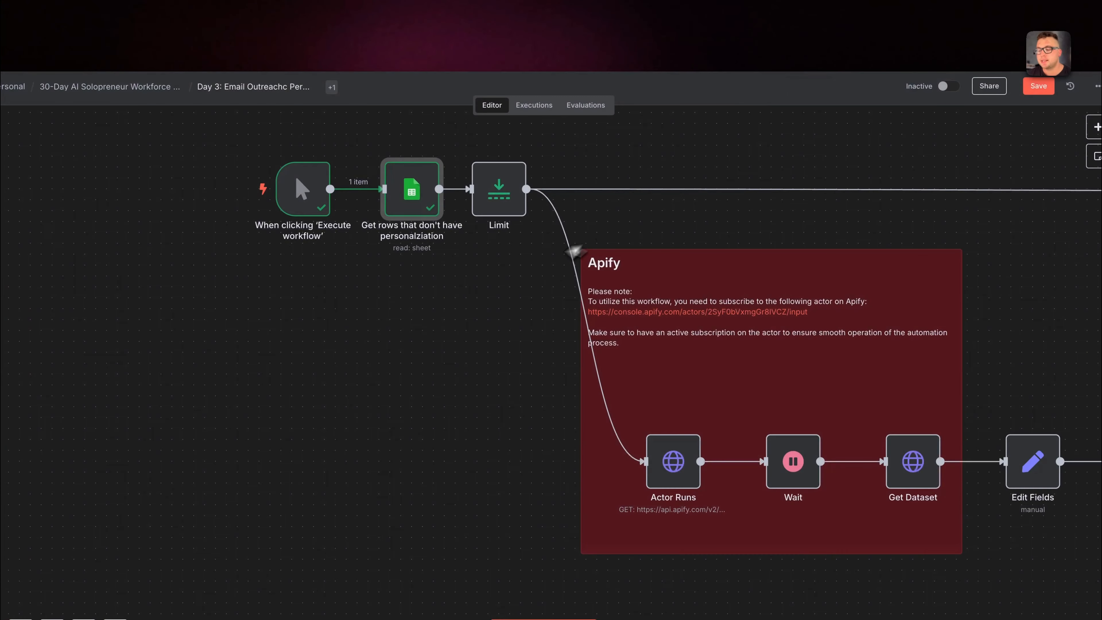
Try adding a Schedule Trigger with an interval of 10 hours, and delete the node
{"action": "scroll", "coordinate": [514, 295], "scroll_direction": "down", "scroll_amount": 5}
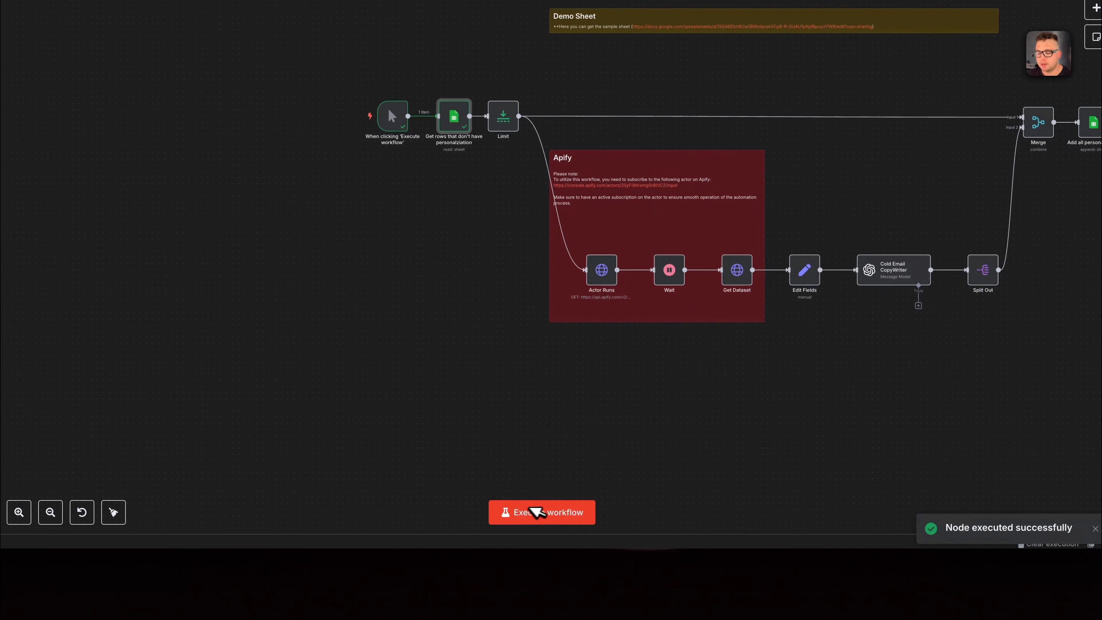
{"action": "left_click", "coordinate": [1095, 9]}
{"action": "type", "text": "sch"}
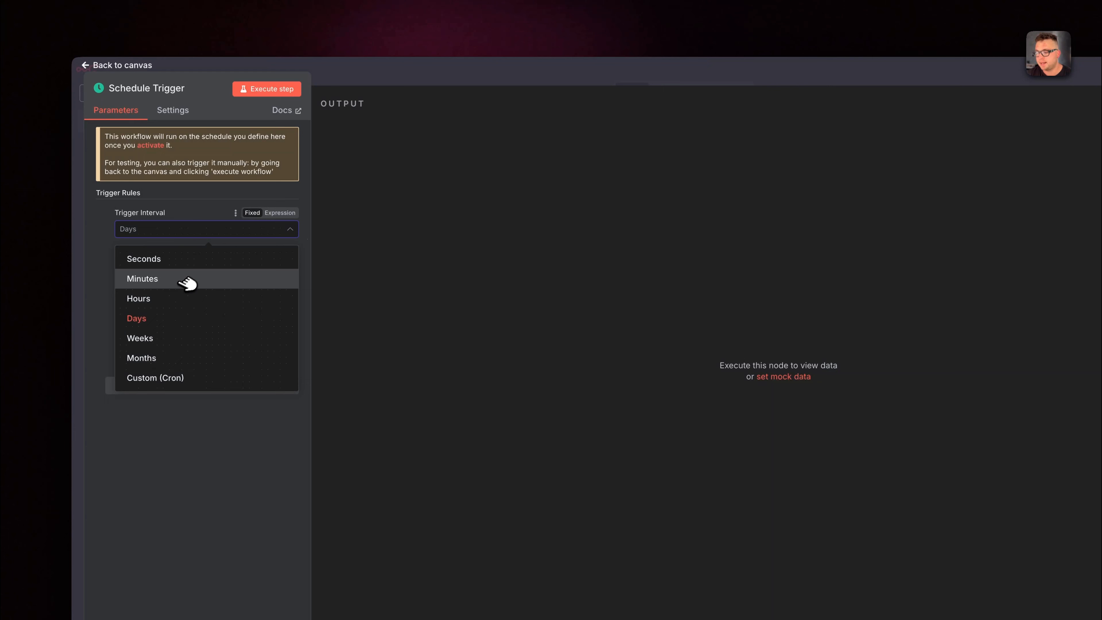
{"action": "left_click", "coordinate": [173, 298]}
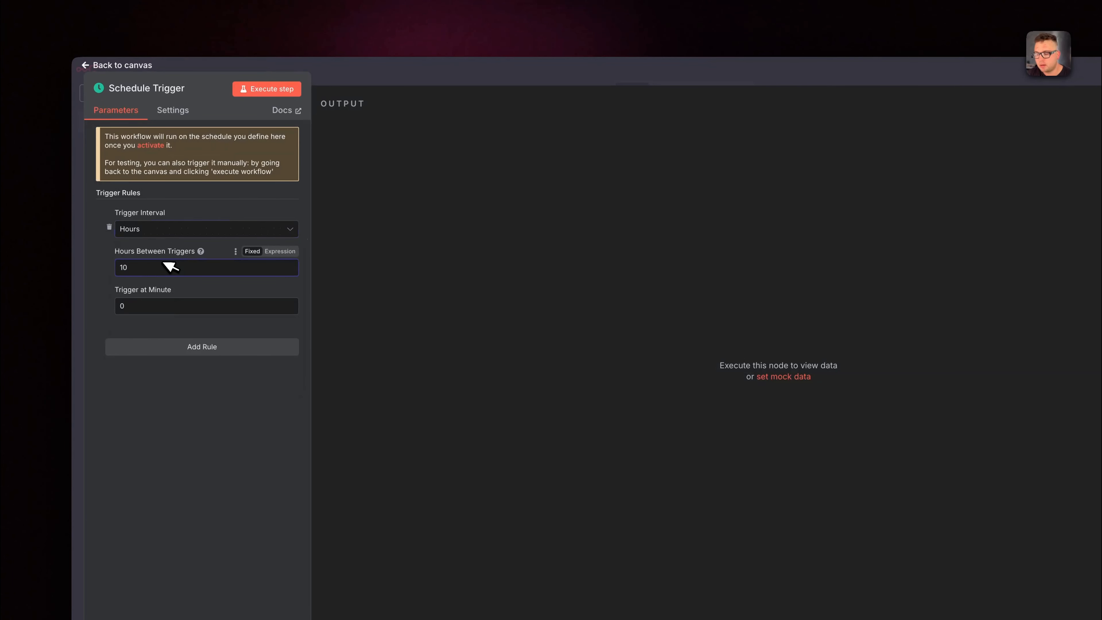
{"action": "left_click", "coordinate": [648, 67]}
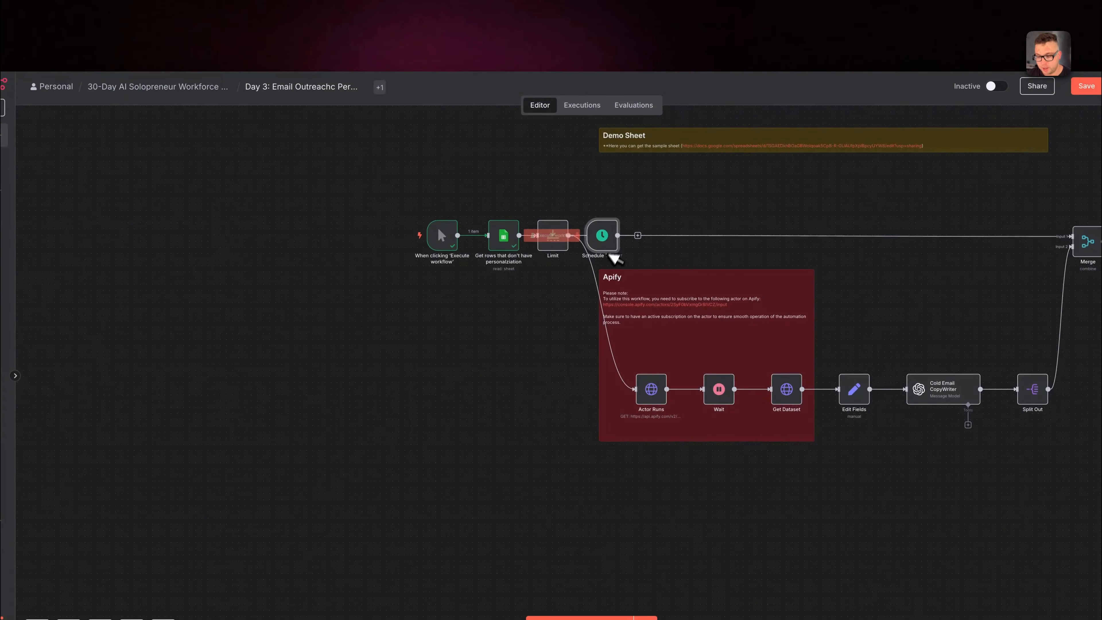
{"action": "key", "text": "Delete"}
Switch to the Monetize AI Agent automations community on Skool and look over its Classroom courses
{"action": "scroll", "coordinate": [711, 308], "scroll_direction": "right", "scroll_amount": 3}
{"action": "scroll", "coordinate": [711, 308], "scroll_direction": "up", "scroll_amount": 2}
{"action": "left_click", "coordinate": [552, 10]}
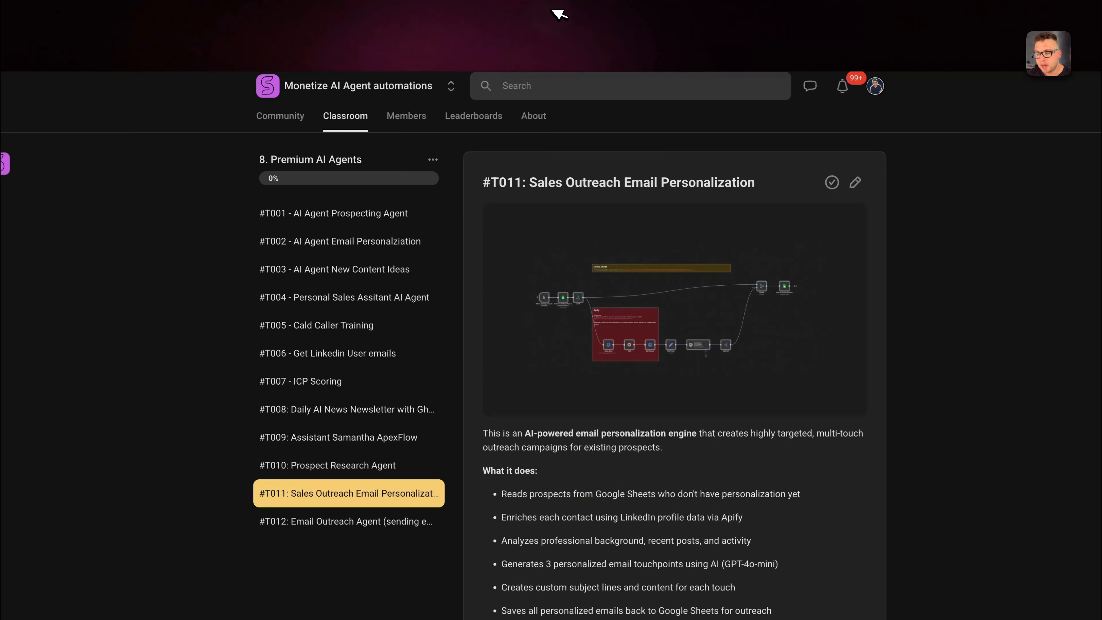
{"action": "left_click", "coordinate": [353, 116]}
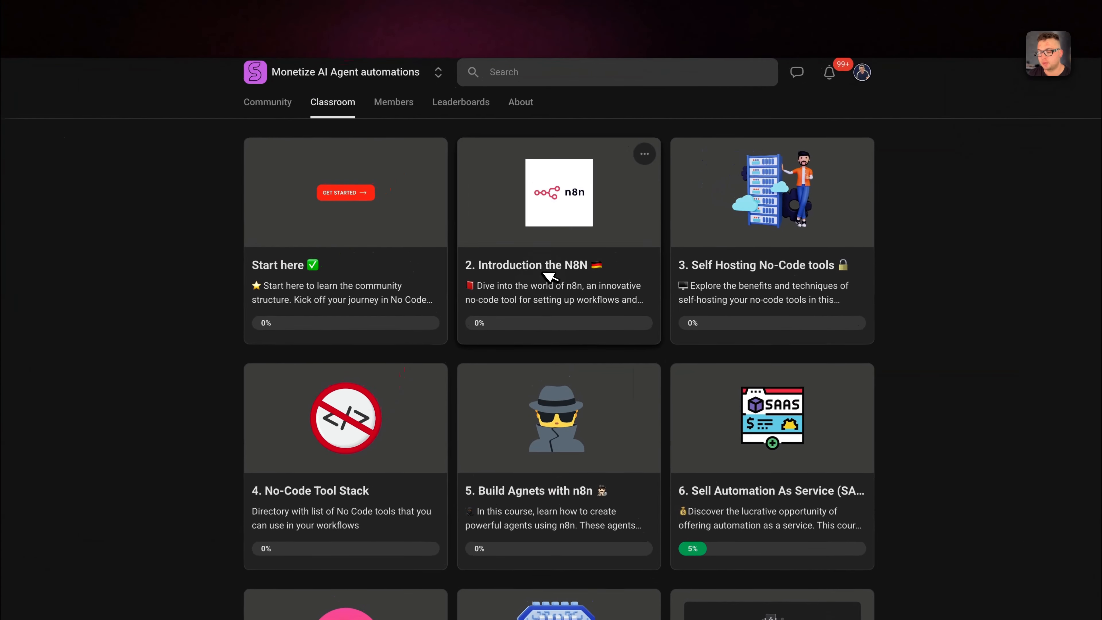
{"action": "left_click", "coordinate": [516, 278]}
{"action": "scroll", "coordinate": [437, 364], "scroll_direction": "down", "scroll_amount": 5}
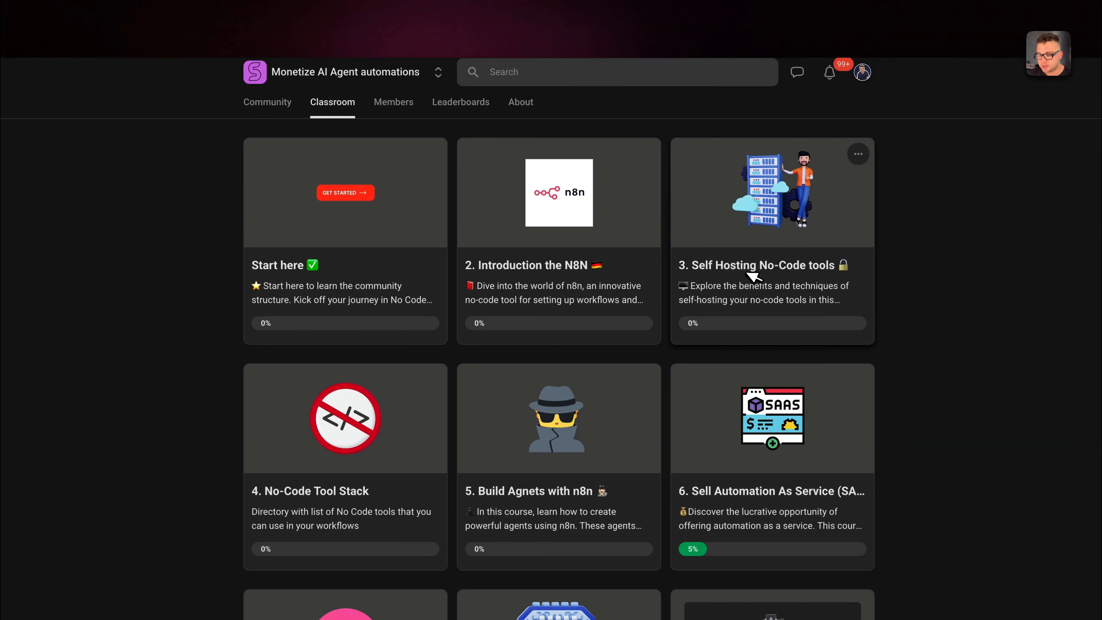
Open the Self Hosting No-Code tools course and read through the N8N via Coolify lesson
{"action": "left_click", "coordinate": [763, 282]}
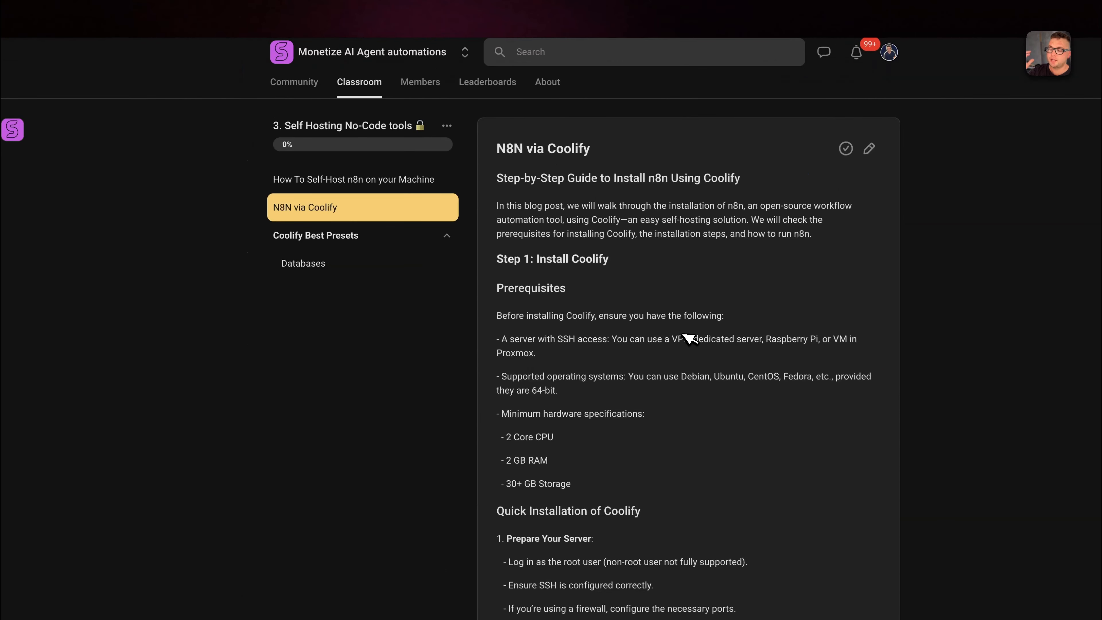
{"action": "scroll", "coordinate": [689, 338], "scroll_direction": "down", "scroll_amount": 1}
{"action": "scroll", "coordinate": [690, 338], "scroll_direction": "down", "scroll_amount": 5}
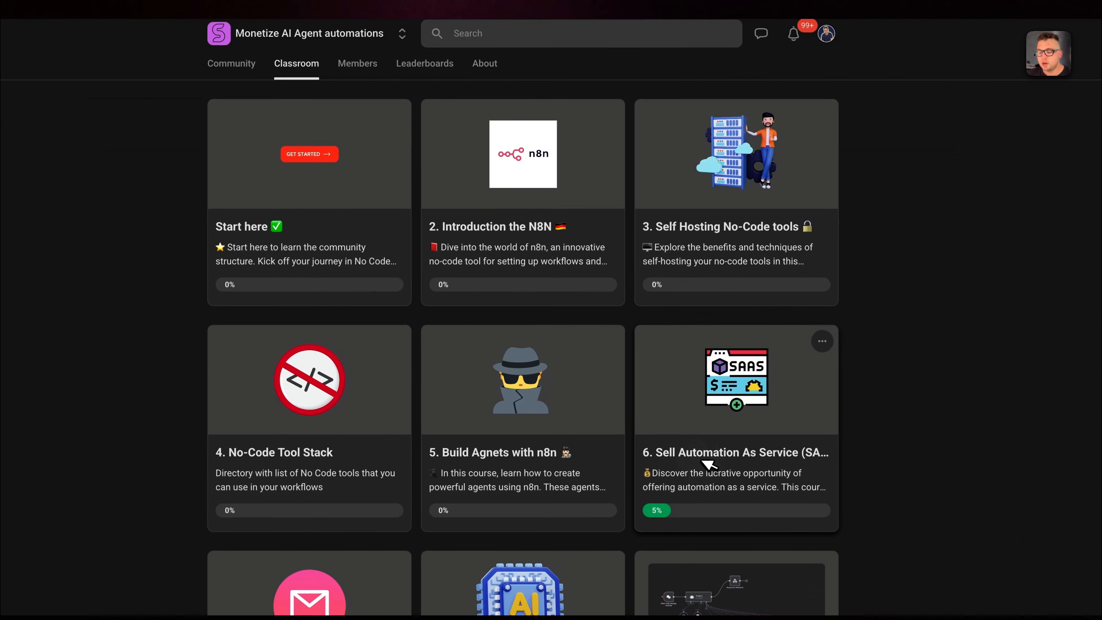
Open the Sell Automation As Service course, look through its lesson list, and highlight the course title
{"action": "left_click", "coordinate": [768, 455]}
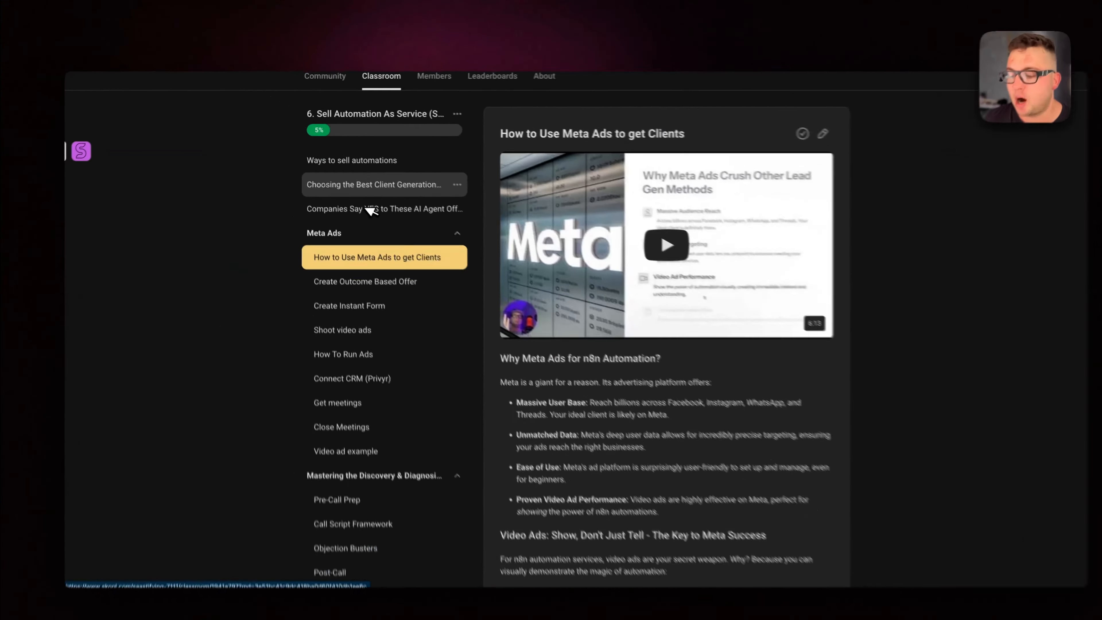
{"action": "scroll", "coordinate": [361, 201], "scroll_direction": "down", "scroll_amount": 5}
{"action": "scroll", "coordinate": [361, 202], "scroll_direction": "down", "scroll_amount": 1}
{"action": "scroll", "coordinate": [388, 463], "scroll_direction": "up", "scroll_amount": 6}
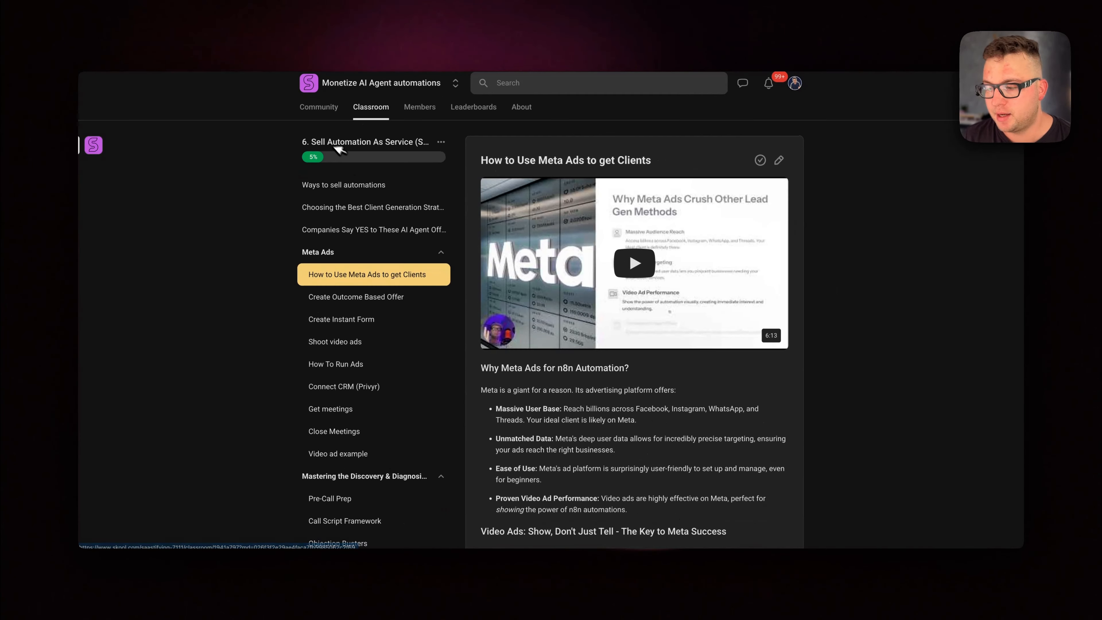
{"action": "left_click_drag", "start_coordinate": [306, 142], "coordinate": [413, 143]}
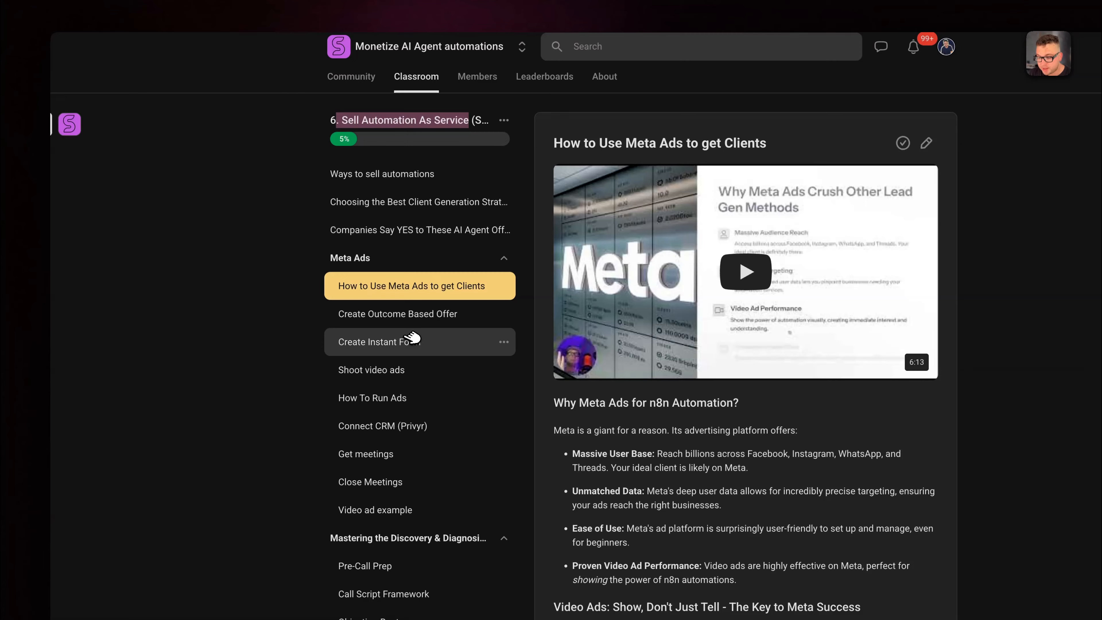
View the Create Instant Form and How To Run Ads lessons, and return to the Classroom course overview
{"action": "left_click", "coordinate": [411, 341]}
{"action": "left_click", "coordinate": [408, 396]}
{"action": "scroll", "coordinate": [413, 460], "scroll_direction": "down", "scroll_amount": 6}
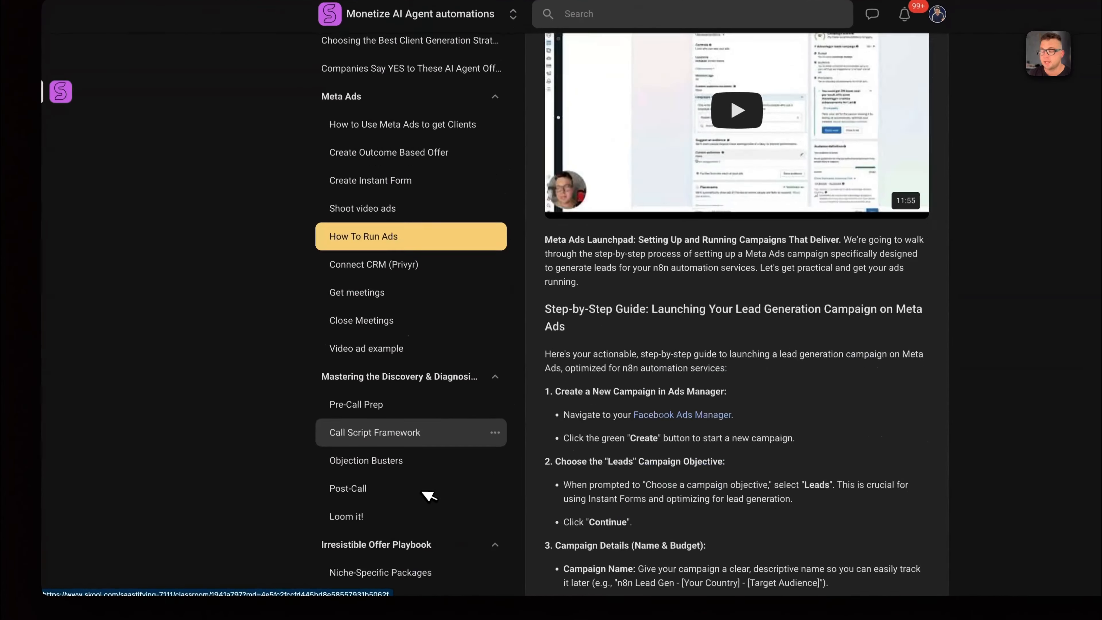
{"action": "scroll", "coordinate": [390, 434], "scroll_direction": "up", "scroll_amount": 6}
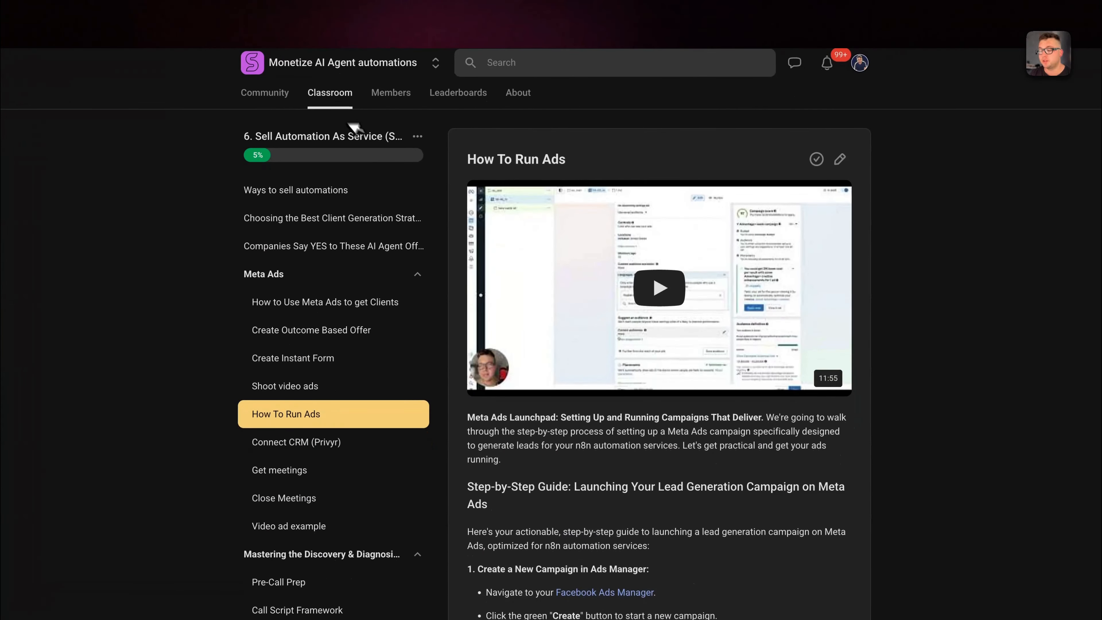
{"action": "left_click", "coordinate": [340, 93]}
{"action": "scroll", "coordinate": [699, 546], "scroll_direction": "down", "scroll_amount": 10}
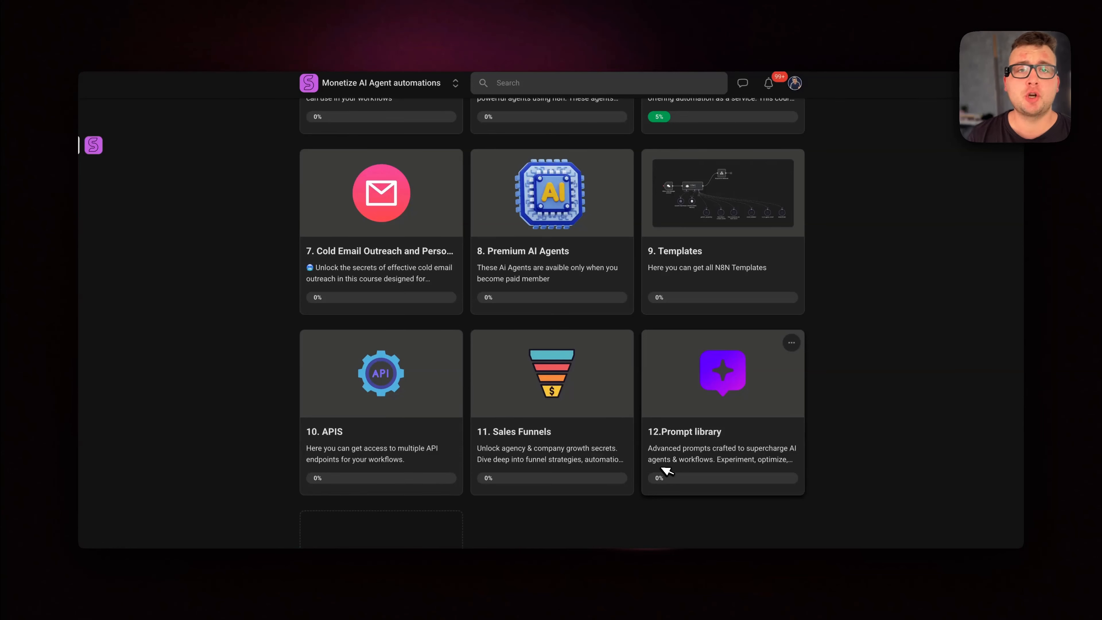